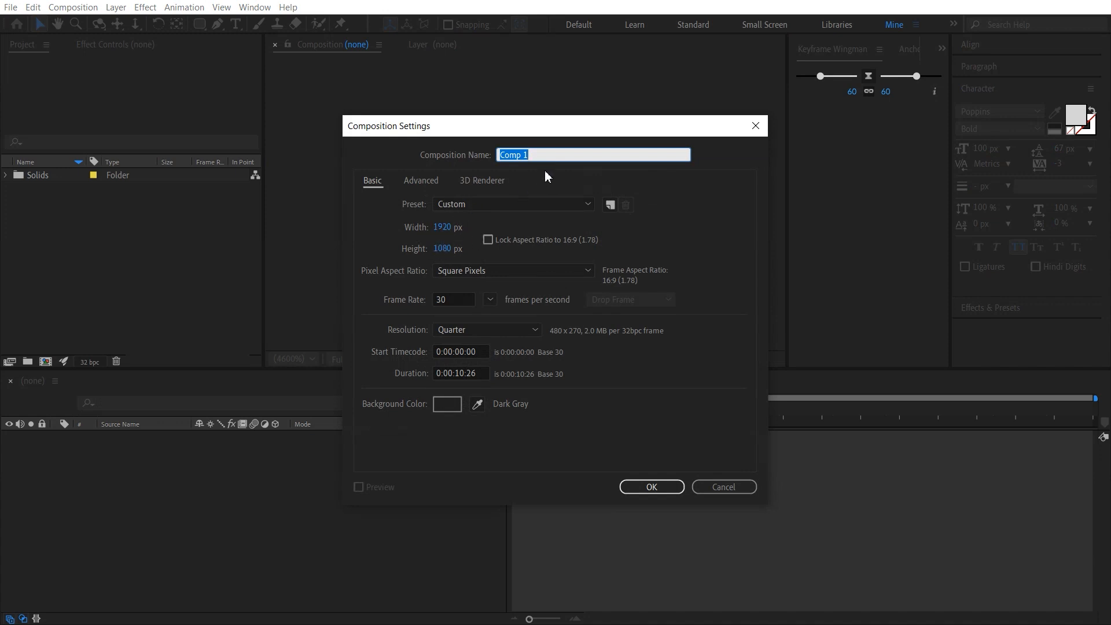
Step: Create a 1920 x 1080, 30 fps composition named "main com" with a duration of 0:00:10:26
{"action": "type", "text": "main com"}
{"action": "key", "text": "Return"}
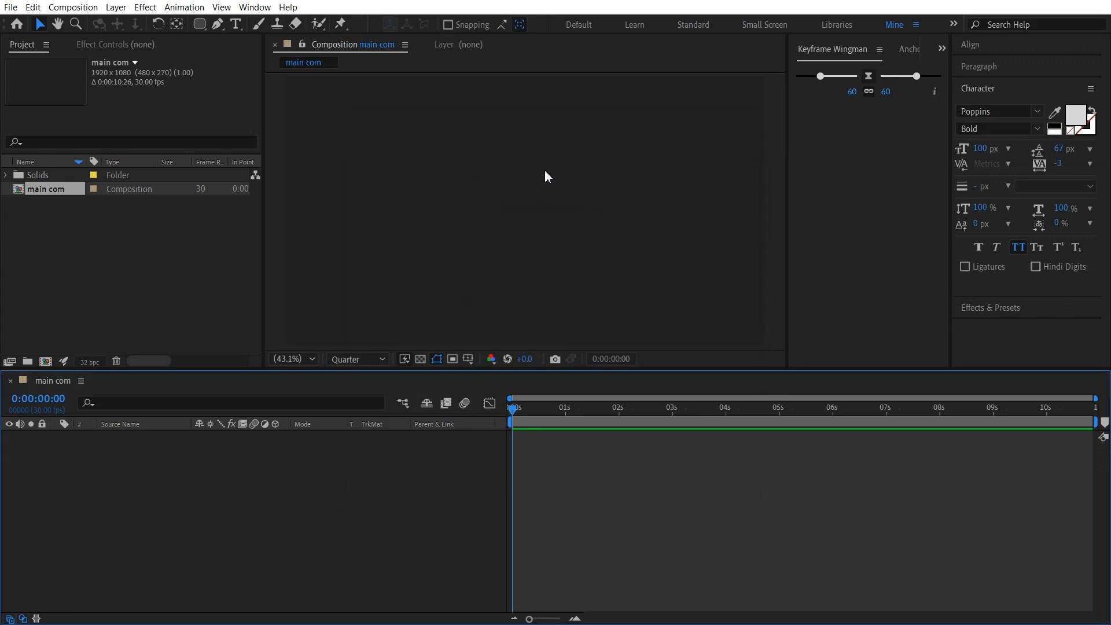
{"action": "left_click", "coordinate": [90, 264]}
Step: Add a 1920 x 1080 solid layer in gray 676767 as the background of the composition
{"action": "right_click", "coordinate": [190, 459]}
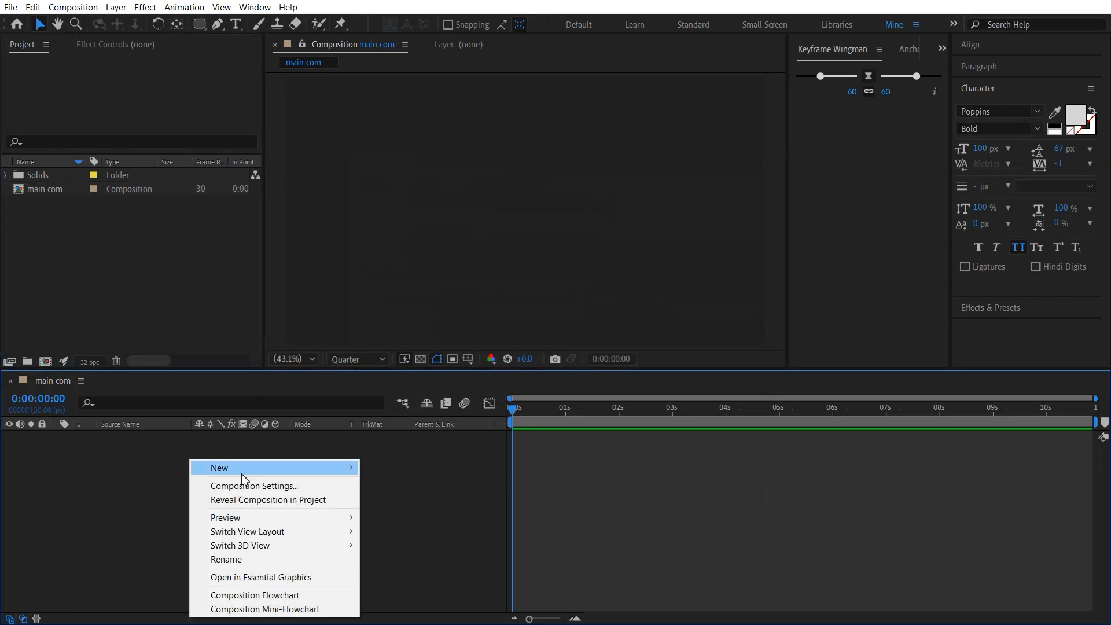
{"action": "mouse_move", "coordinate": [222, 468]}
{"action": "left_click", "coordinate": [407, 501]}
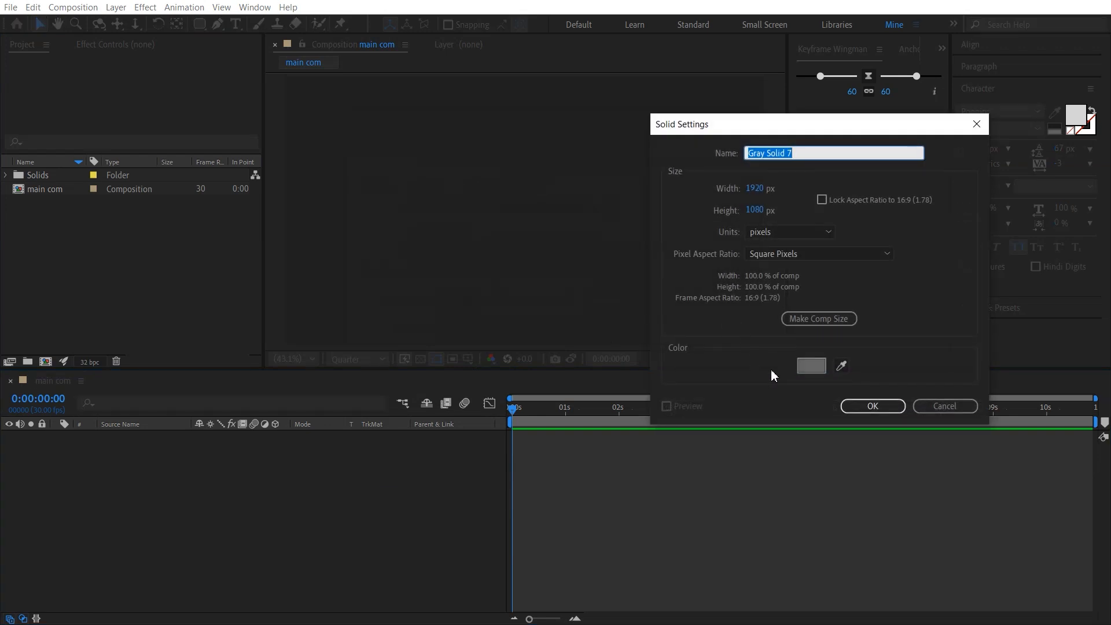
{"action": "left_click", "coordinate": [811, 366]}
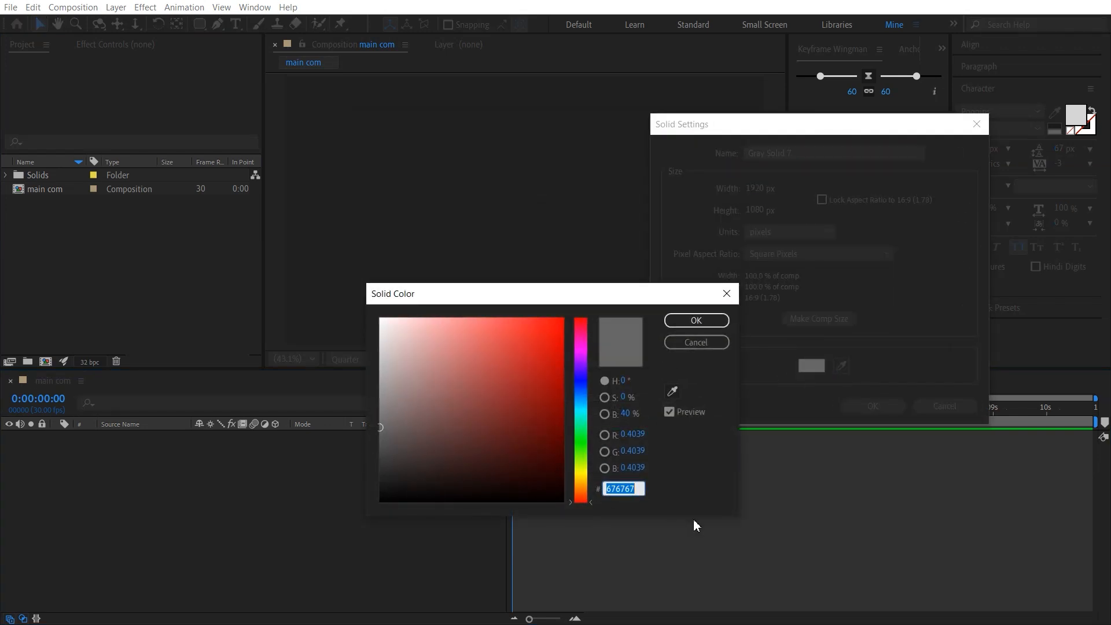
{"action": "left_click_drag", "start_coordinate": [638, 488], "coordinate": [588, 492]}
{"action": "left_click", "coordinate": [688, 320]}
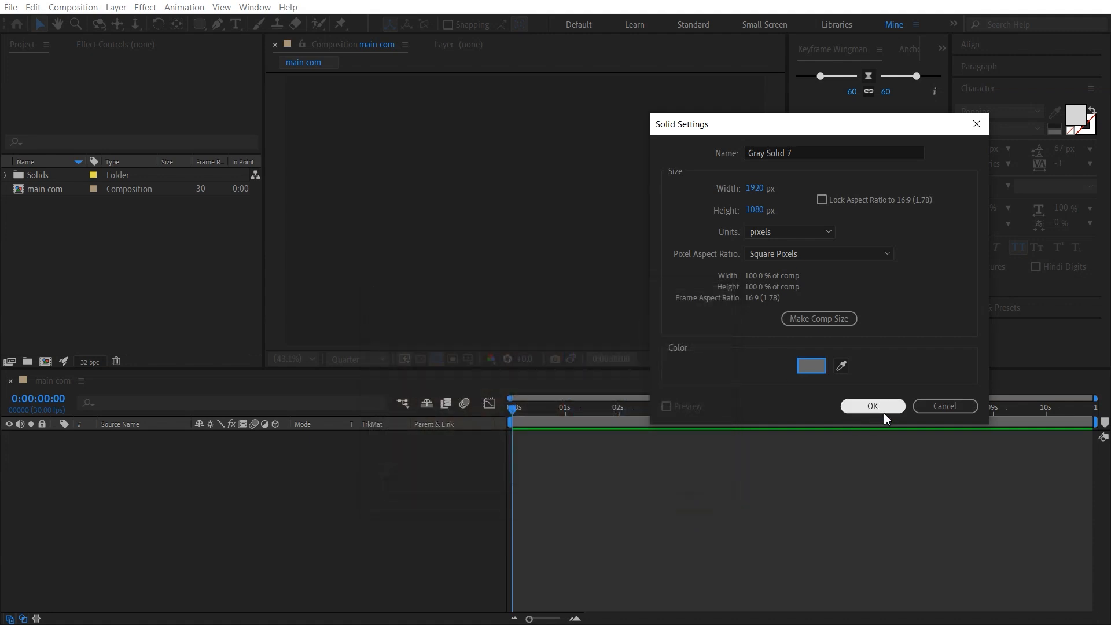
{"action": "left_click", "coordinate": [876, 407]}
{"action": "left_click", "coordinate": [371, 503]}
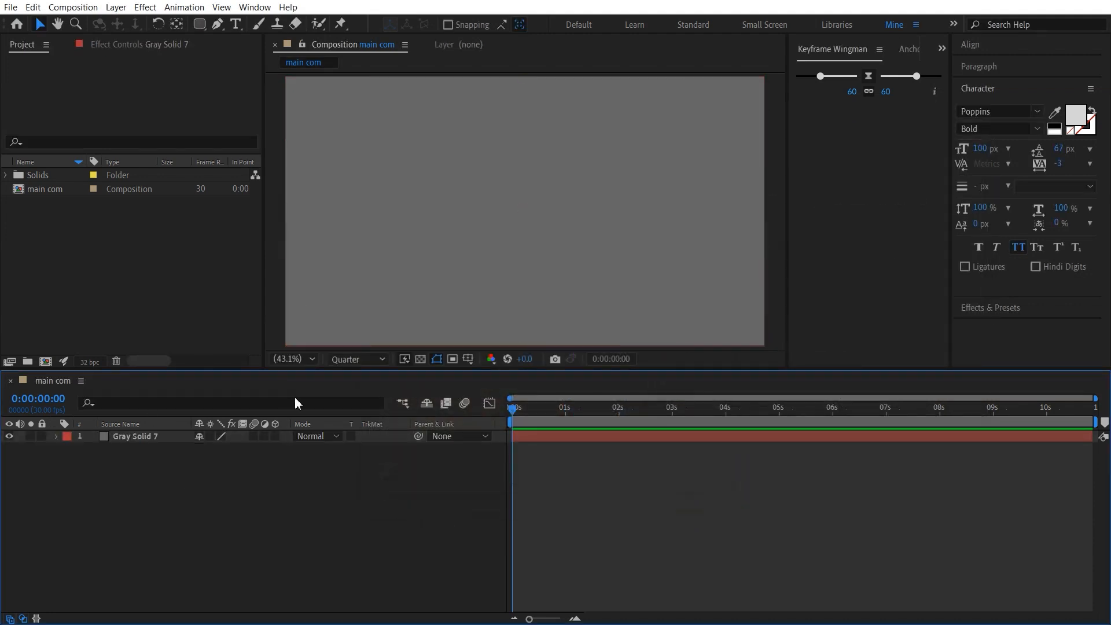
Step: Apply the CC Vignette effect to the gray solid layer
{"action": "left_click", "coordinate": [157, 436]}
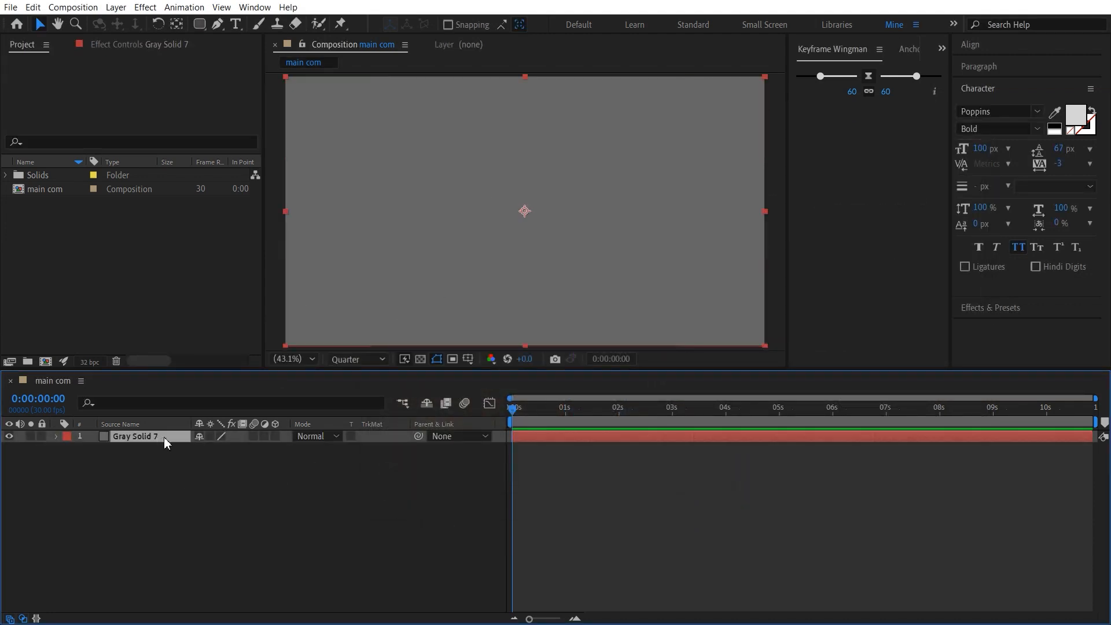
{"action": "key", "text": "ctrl+space"}
{"action": "type", "text": "CC V"}
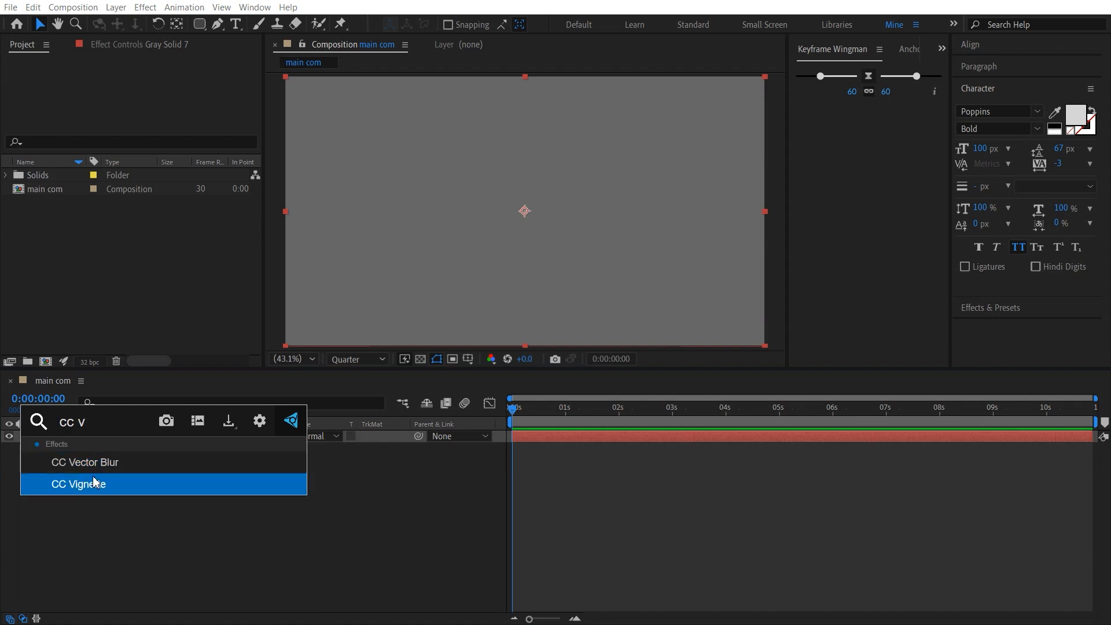
{"action": "left_click", "coordinate": [96, 483]}
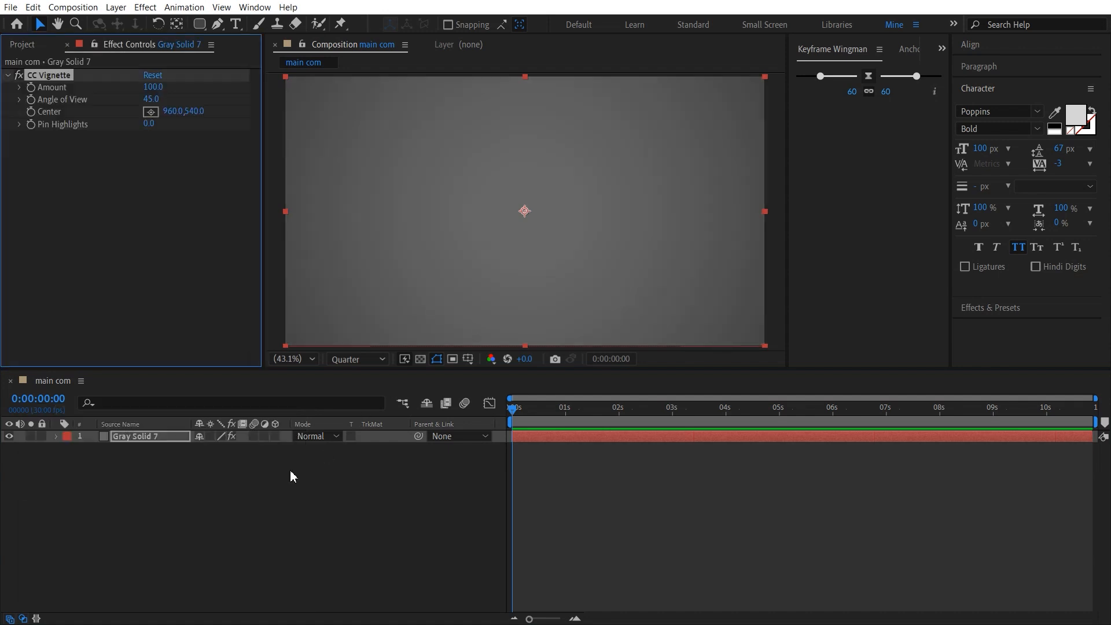
{"action": "left_click", "coordinate": [333, 474]}
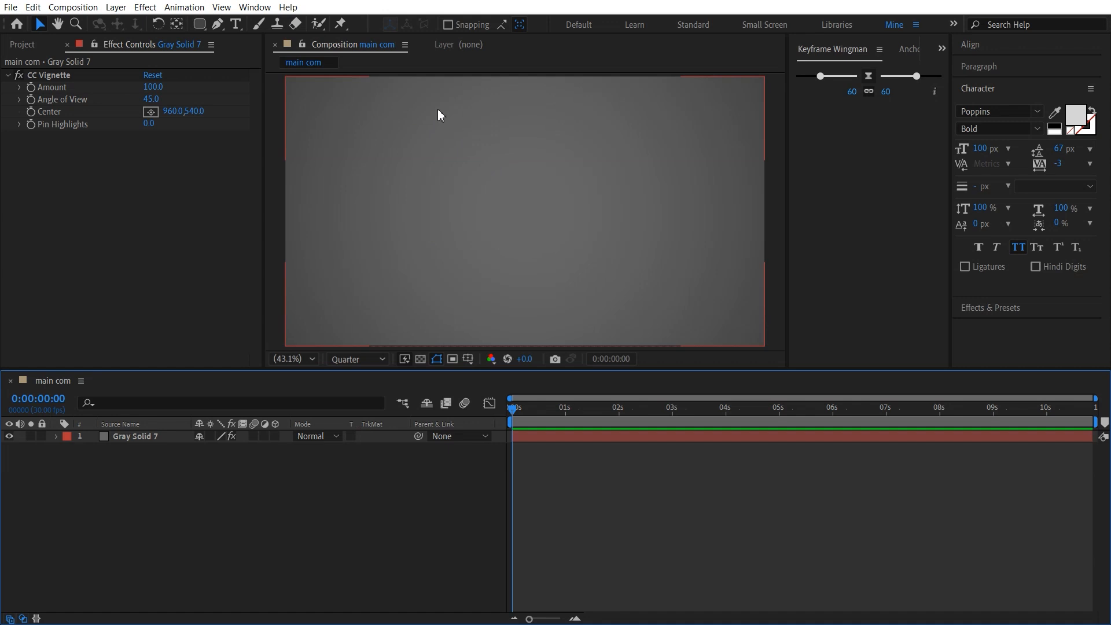
Step: Draw a tall rounded rectangle mid-frame as a new shape layer, with a linear gradient fill and a 6 px stroke in gray 929292
{"action": "left_click", "coordinate": [198, 24]}
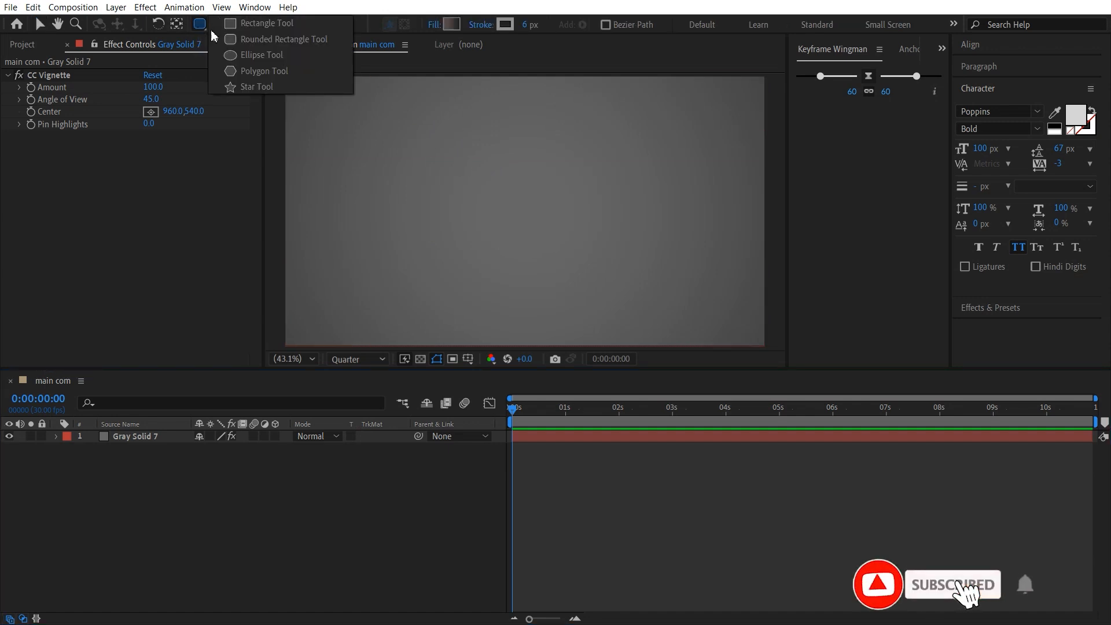
{"action": "left_click", "coordinate": [250, 40]}
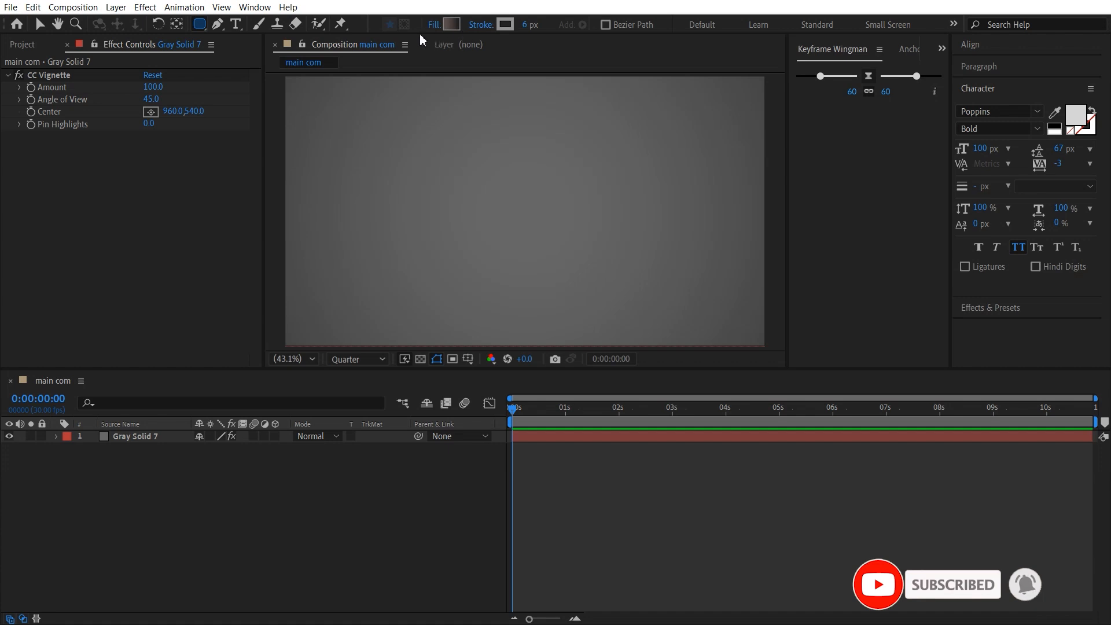
{"action": "left_click", "coordinate": [507, 25]}
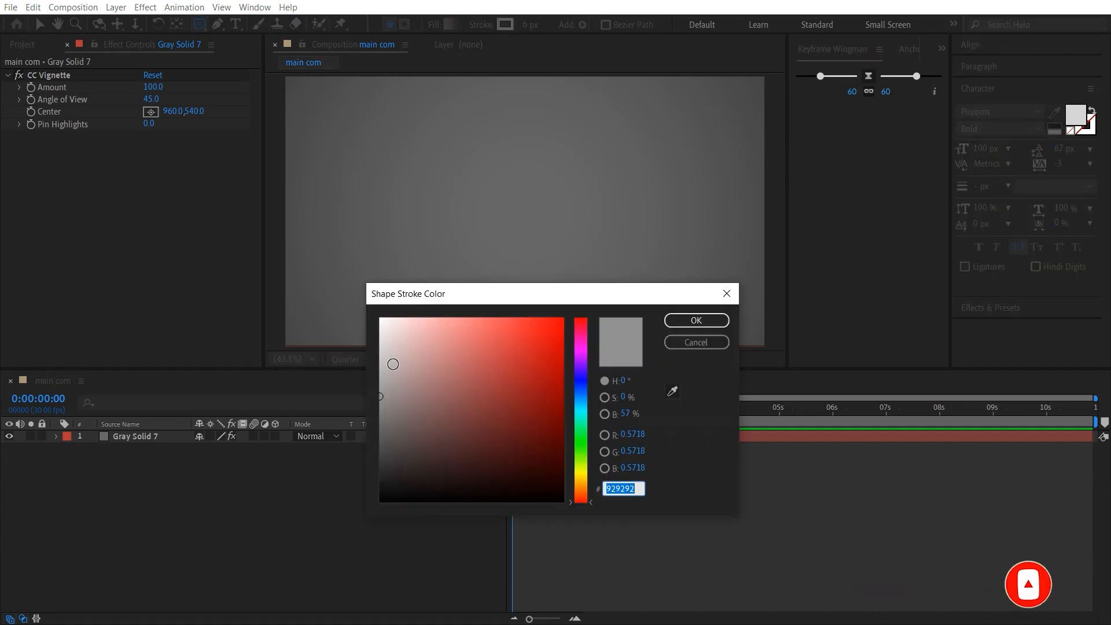
{"action": "left_click", "coordinate": [695, 320]}
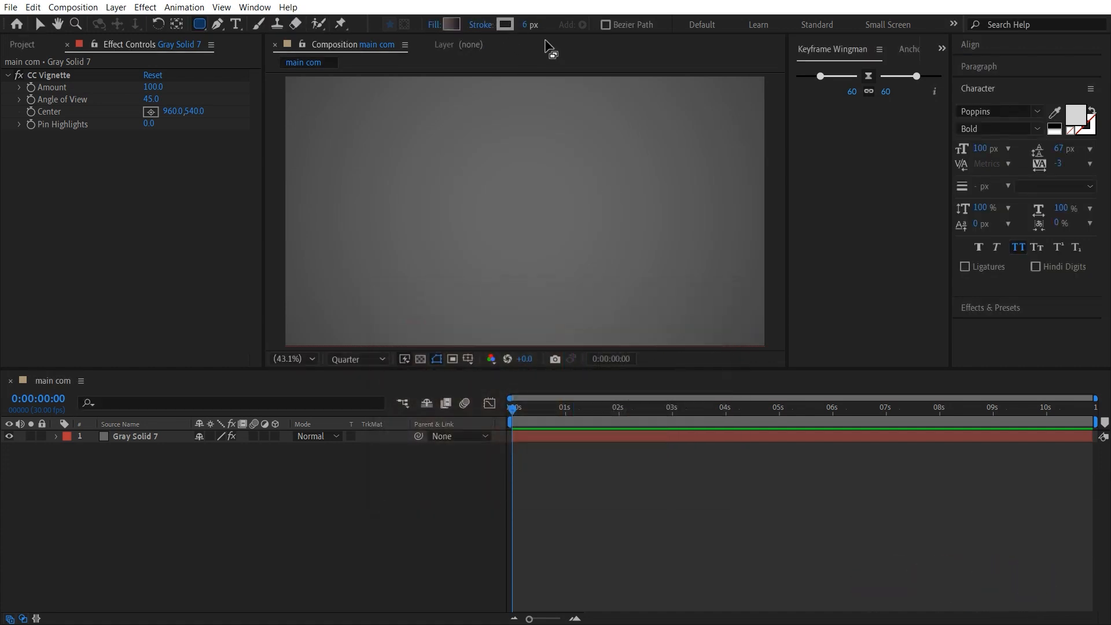
{"action": "left_click", "coordinate": [438, 25]}
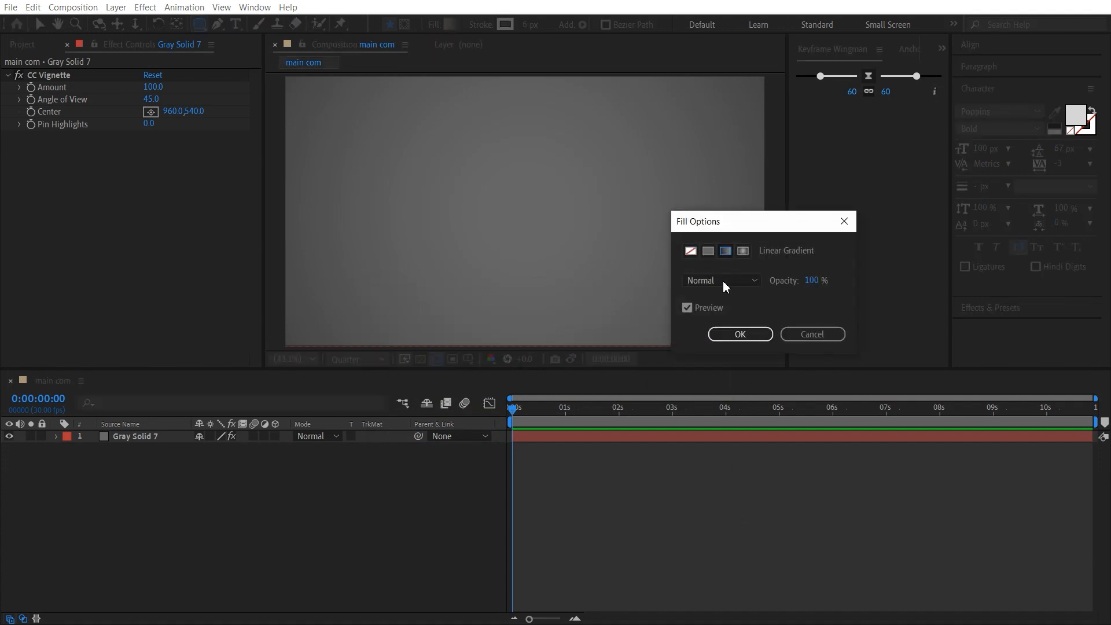
{"action": "left_click", "coordinate": [734, 334]}
{"action": "left_click_drag", "start_coordinate": [502, 141], "coordinate": [588, 313]}
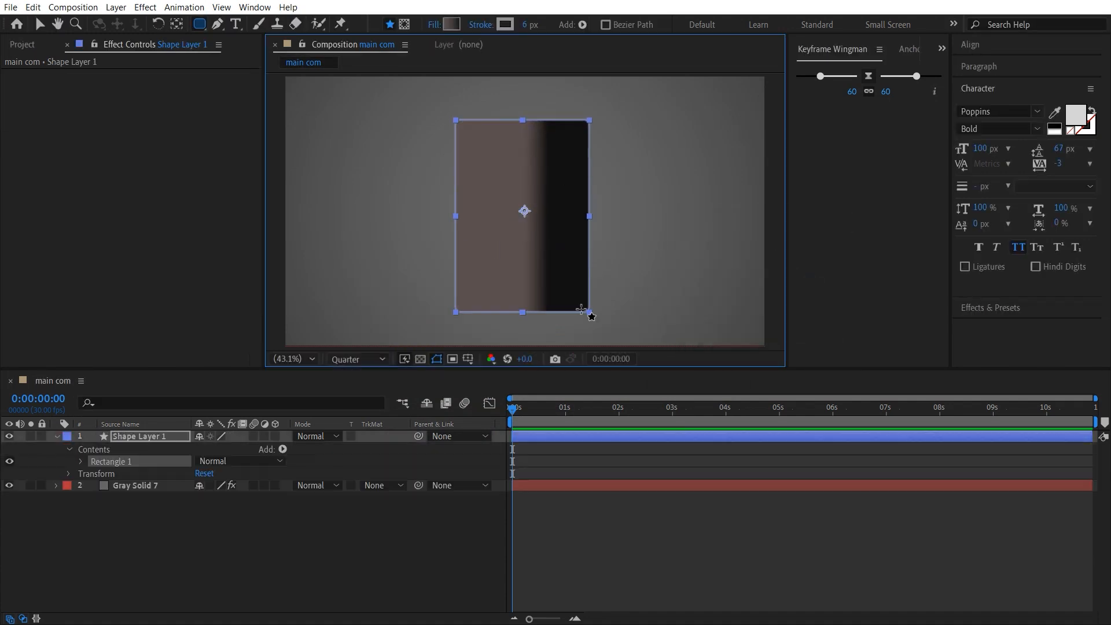
{"action": "left_click", "coordinate": [326, 544]}
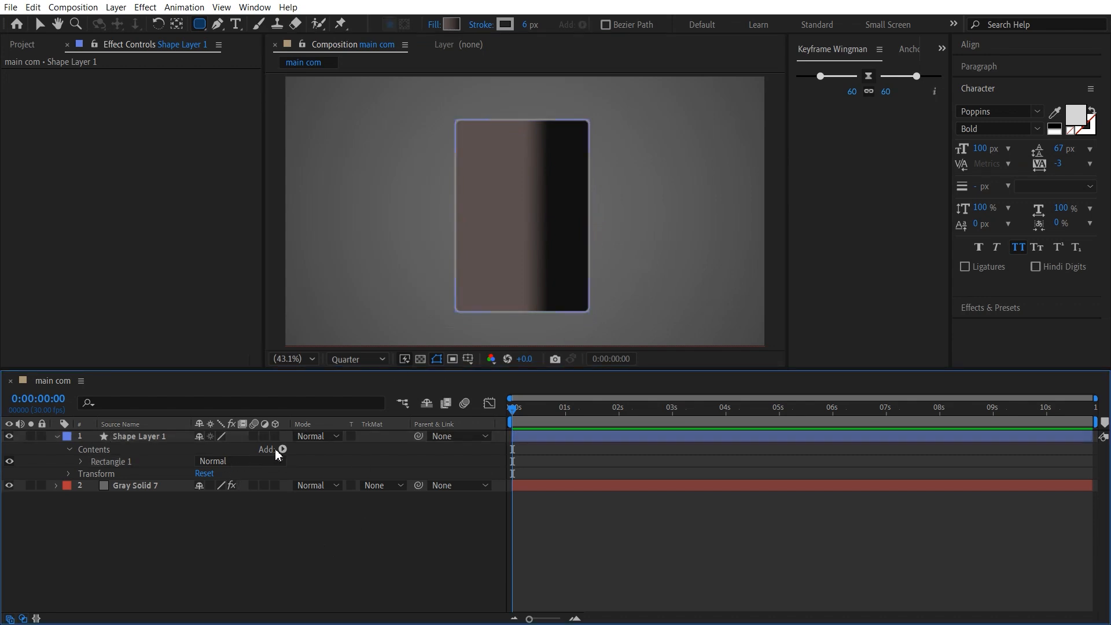
Step: Pre-compose the rounded rectangle's shape layer into a new composition named "number animatrin"
{"action": "left_click", "coordinate": [148, 438]}
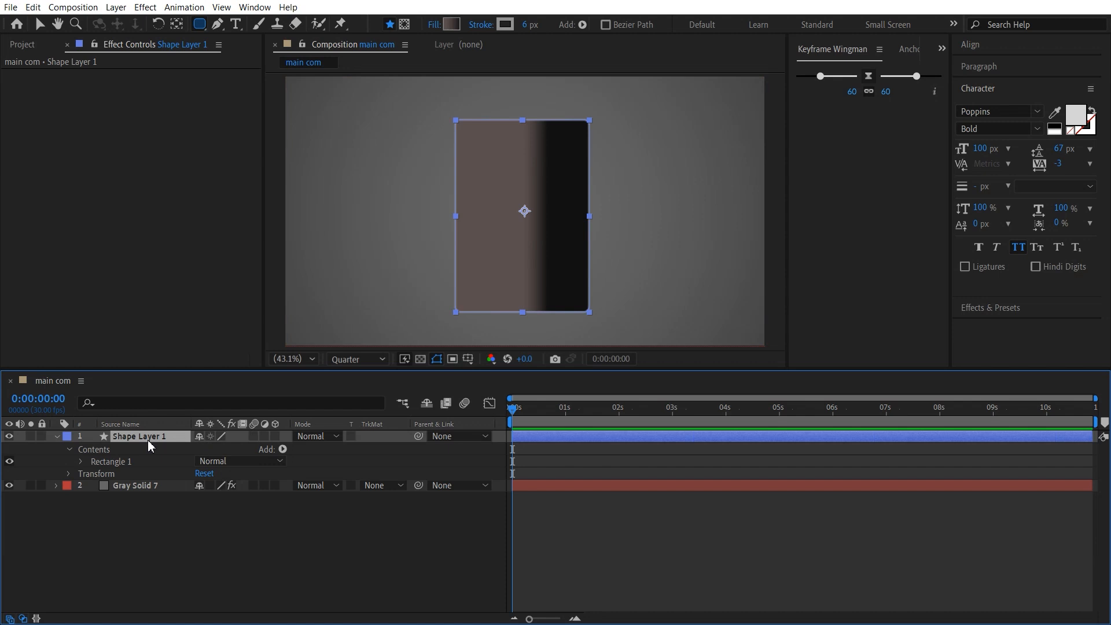
{"action": "key", "text": "ctrl+shift+c"}
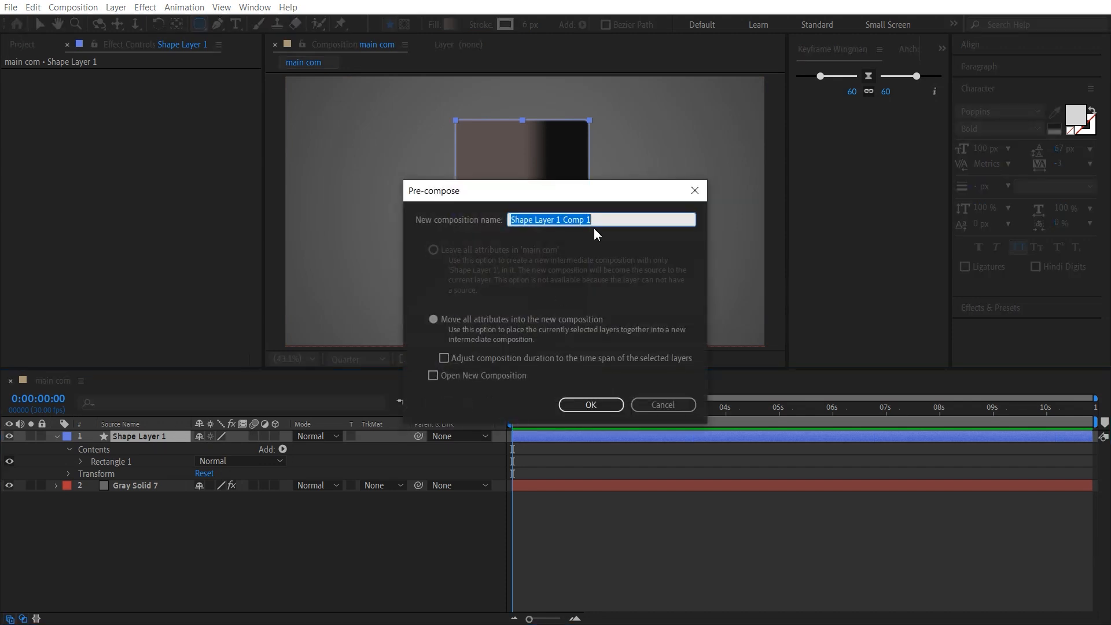
{"action": "type", "text": "number animatrin"}
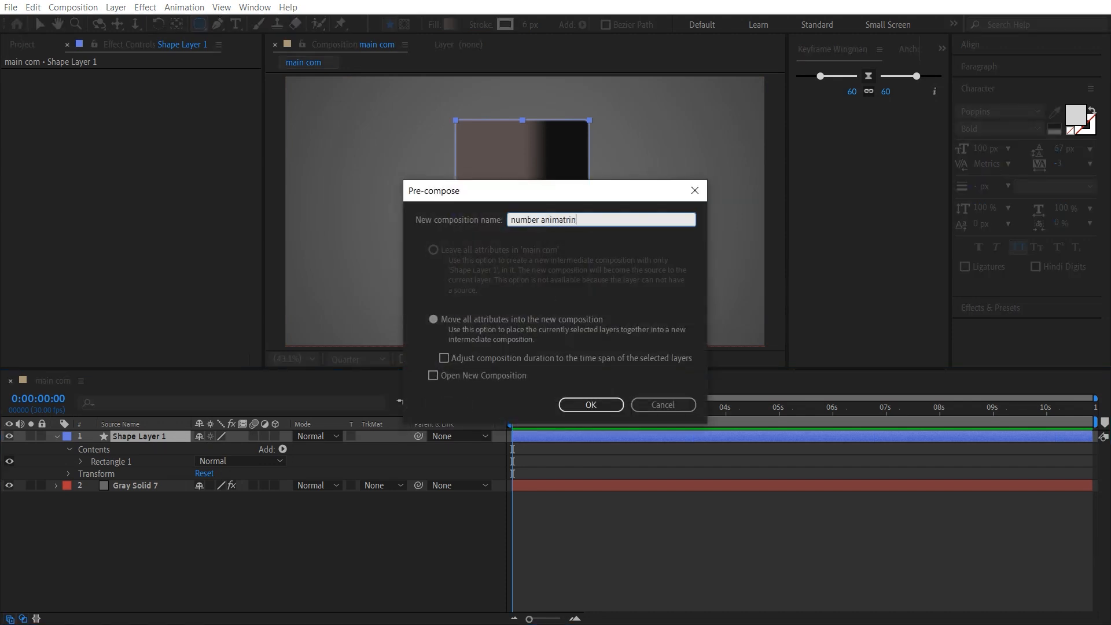
{"action": "key", "text": "Return"}
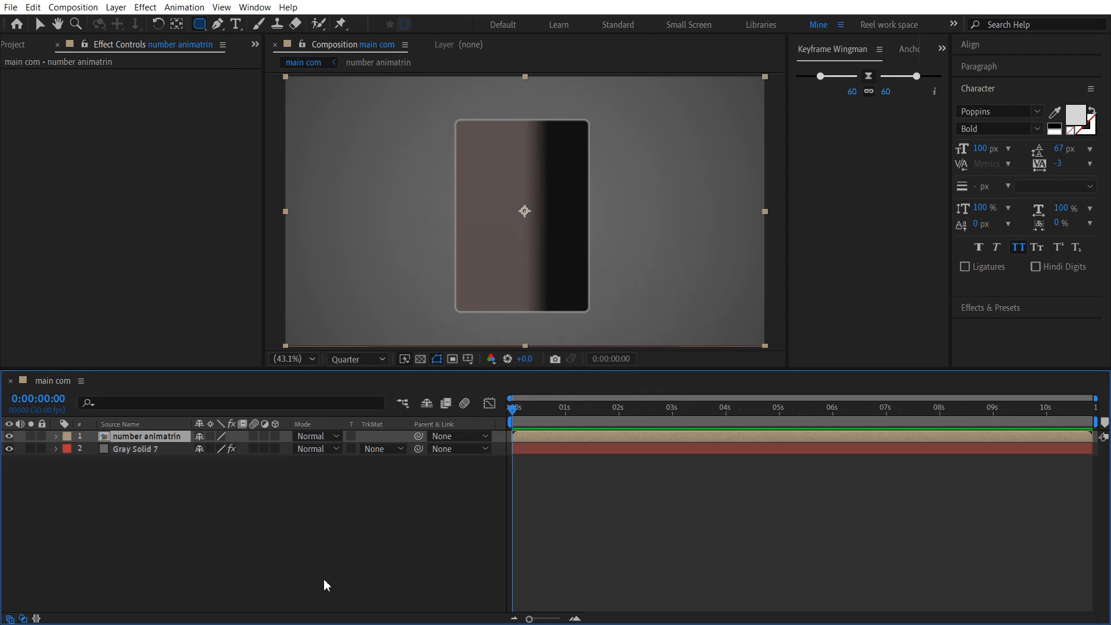
Step: Rename the pre-composed layer in the main composition as "number animation"
{"action": "left_click", "coordinate": [146, 436]}
{"action": "key", "text": "Return"}
{"action": "type", "text": "number"}
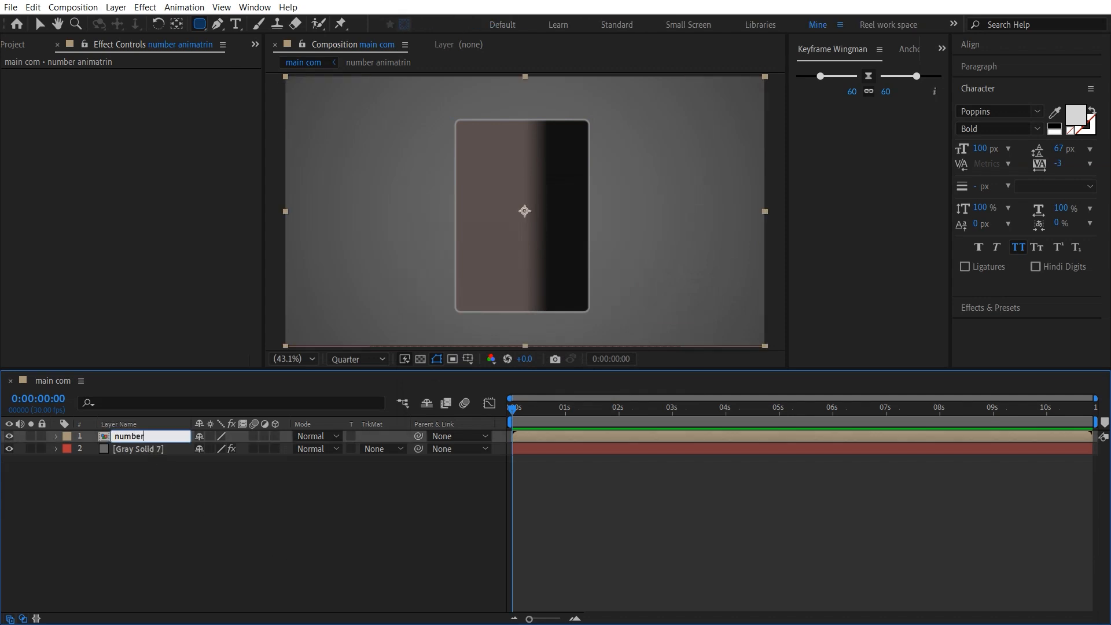
{"action": "type", "text": " animation"}
{"action": "key", "text": "Return"}
{"action": "left_click", "coordinate": [210, 480]}
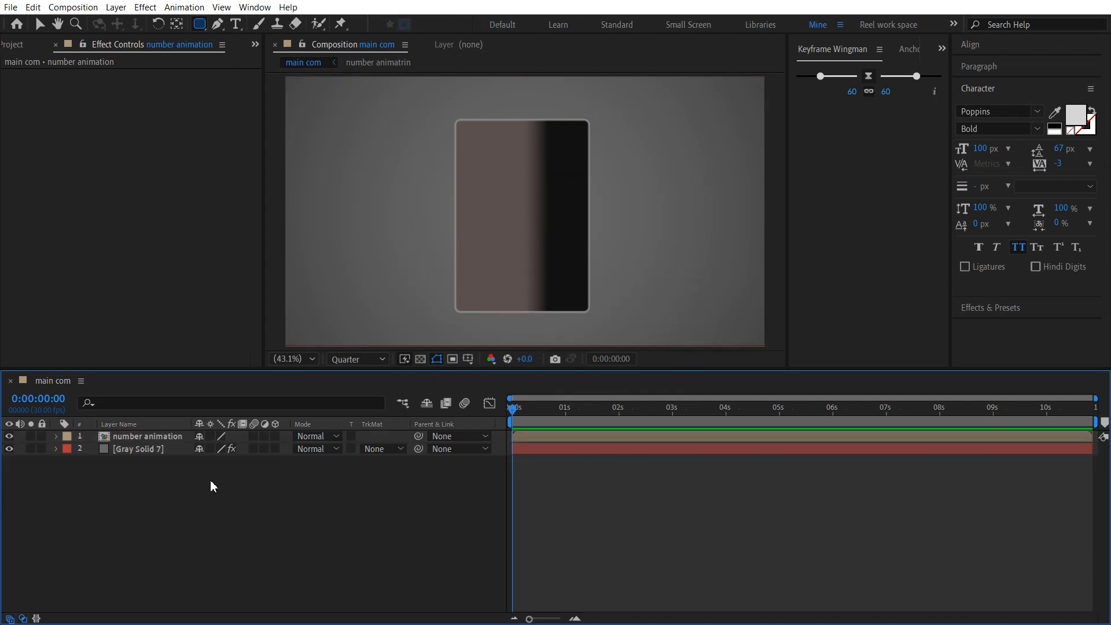
Step: Open the number animation precomp, draw a region of interest slightly larger than the card, and crop the composition to it
{"action": "double_click", "coordinate": [145, 435]}
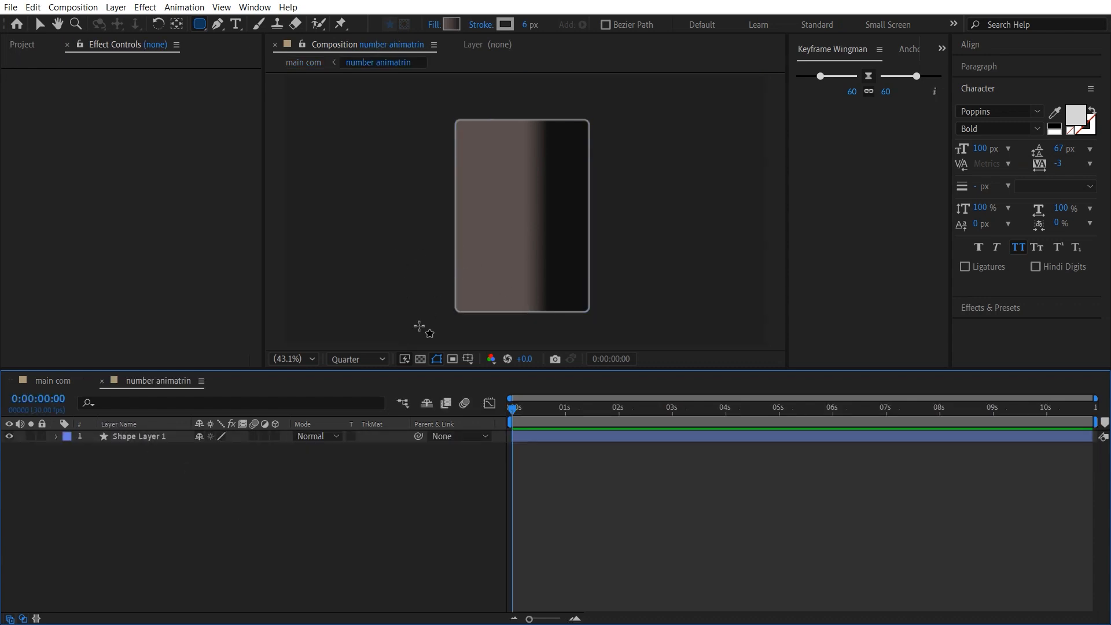
{"action": "left_click", "coordinate": [452, 359]}
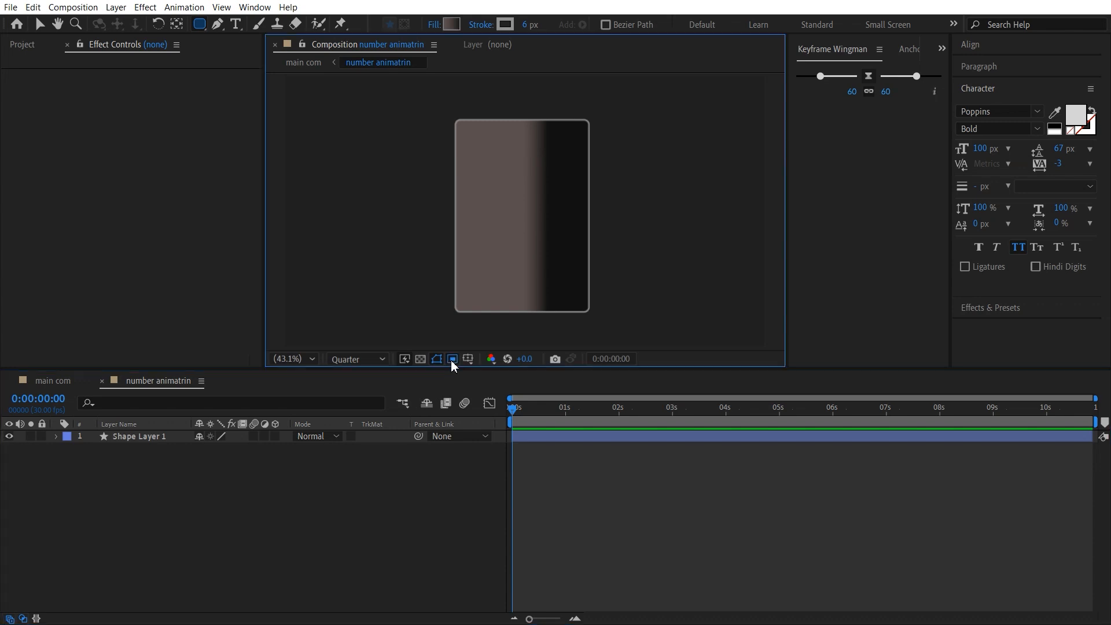
{"action": "left_click_drag", "start_coordinate": [438, 106], "coordinate": [603, 324]}
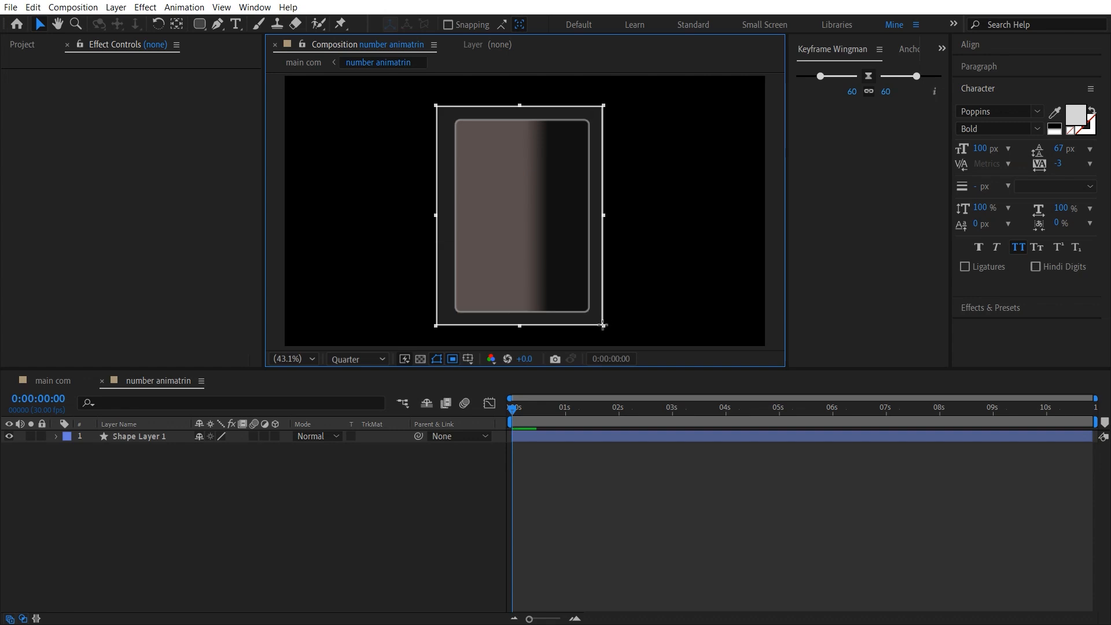
{"action": "left_click_drag", "start_coordinate": [603, 325], "coordinate": [604, 326]}
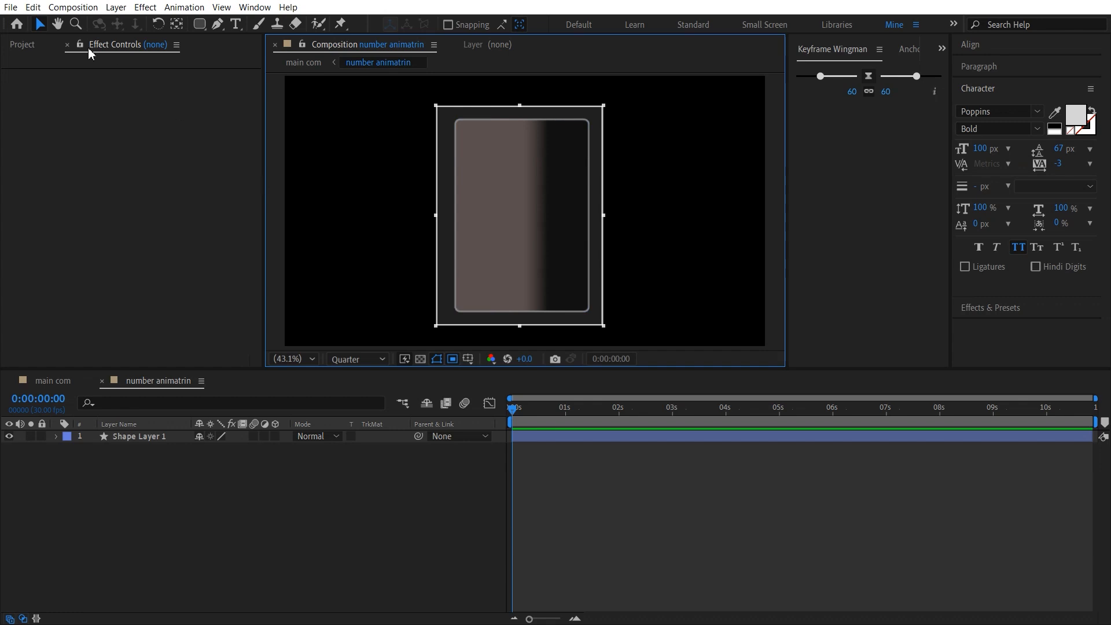
{"action": "left_click", "coordinate": [83, 7]}
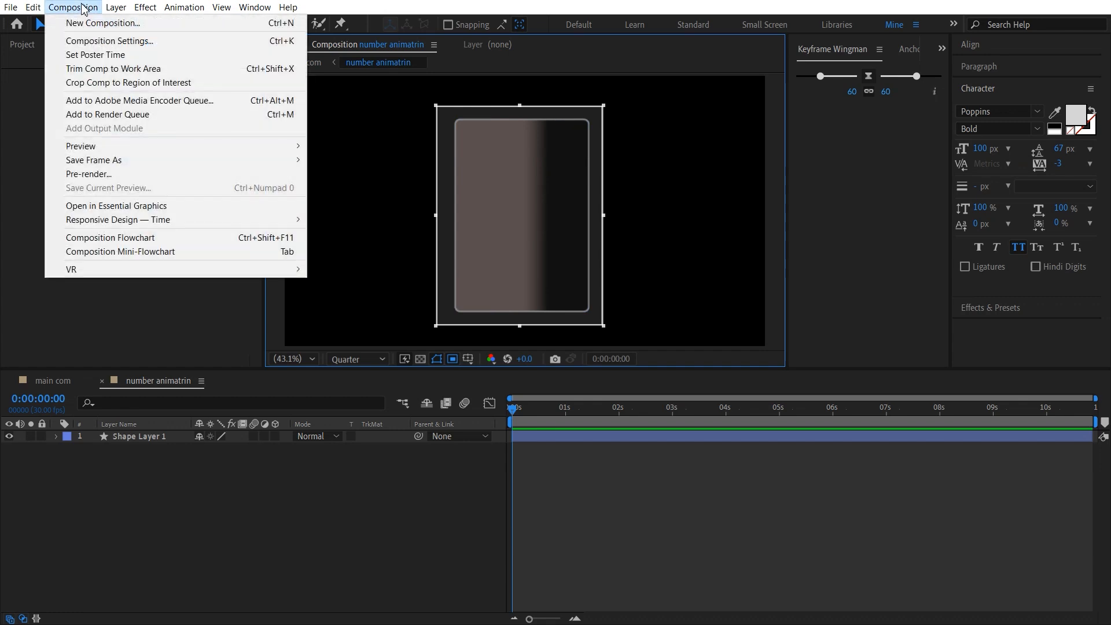
{"action": "mouse_move", "coordinate": [112, 8]}
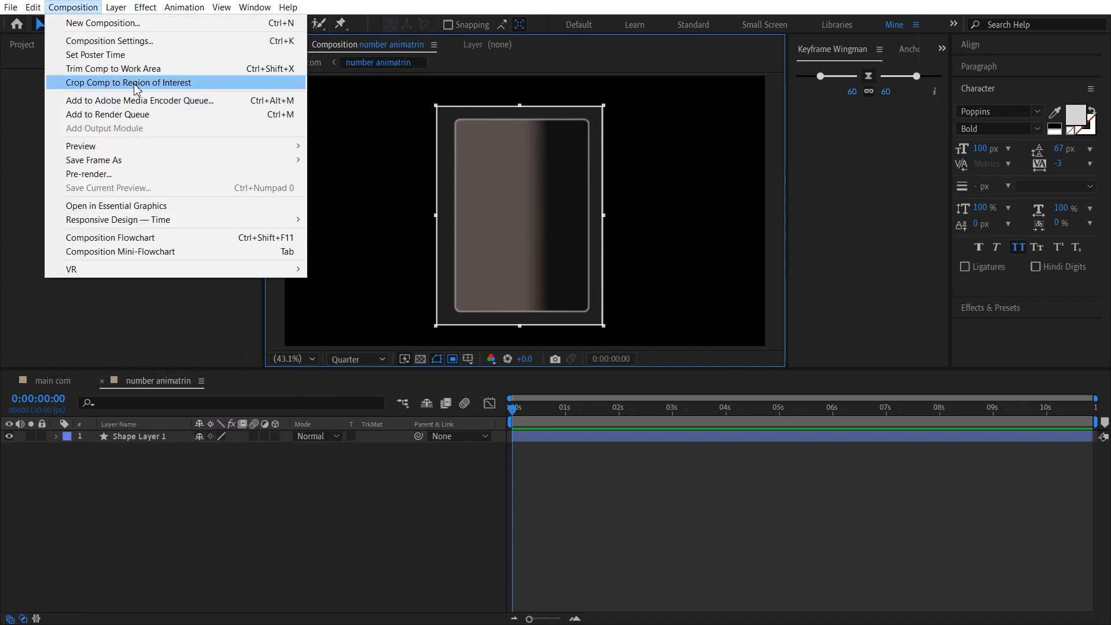
{"action": "left_click", "coordinate": [185, 87]}
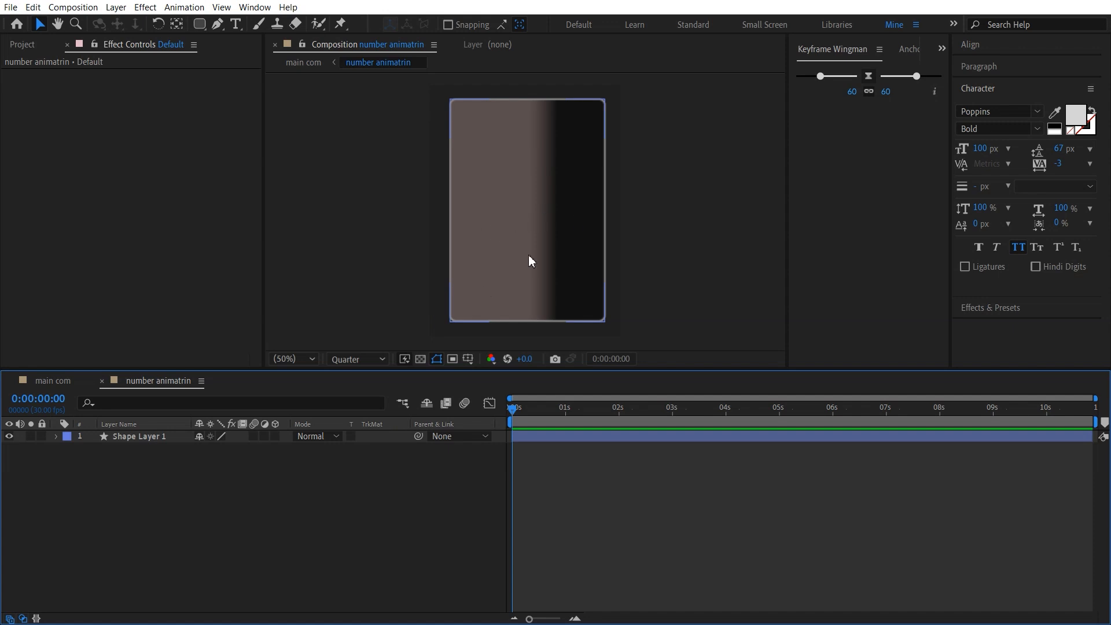
Step: Reposition the start and end points of the card's gradient so it runs vertically, from brown at the top to black at the bottom
{"action": "left_click", "coordinate": [130, 436]}
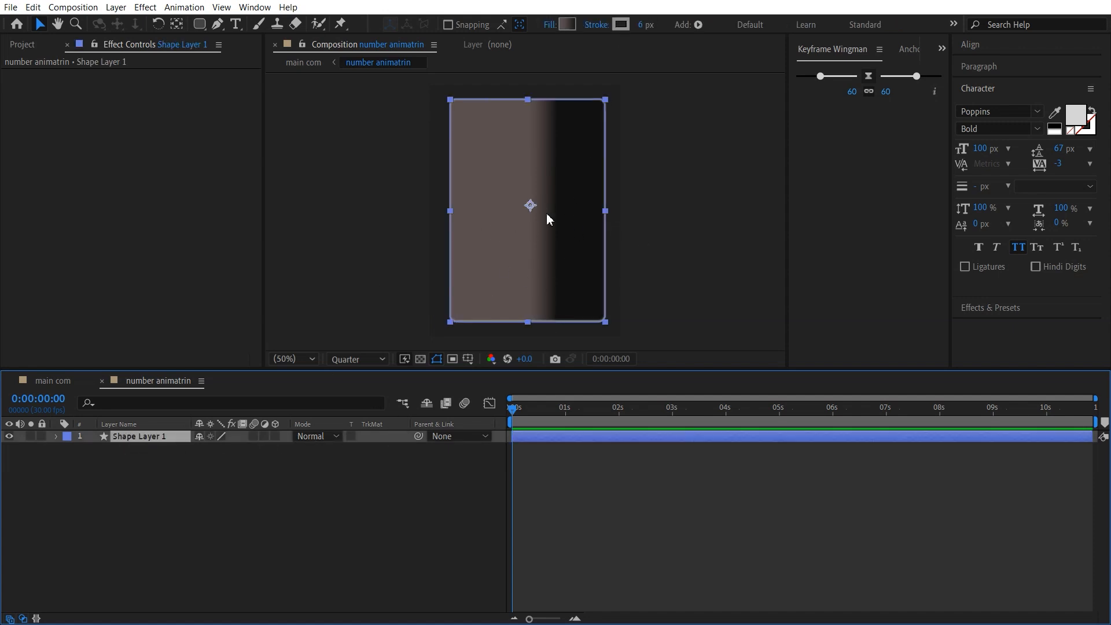
{"action": "left_click_drag", "start_coordinate": [557, 213], "coordinate": [529, 327]}
{"action": "left_click_drag", "start_coordinate": [527, 211], "coordinate": [526, 58]}
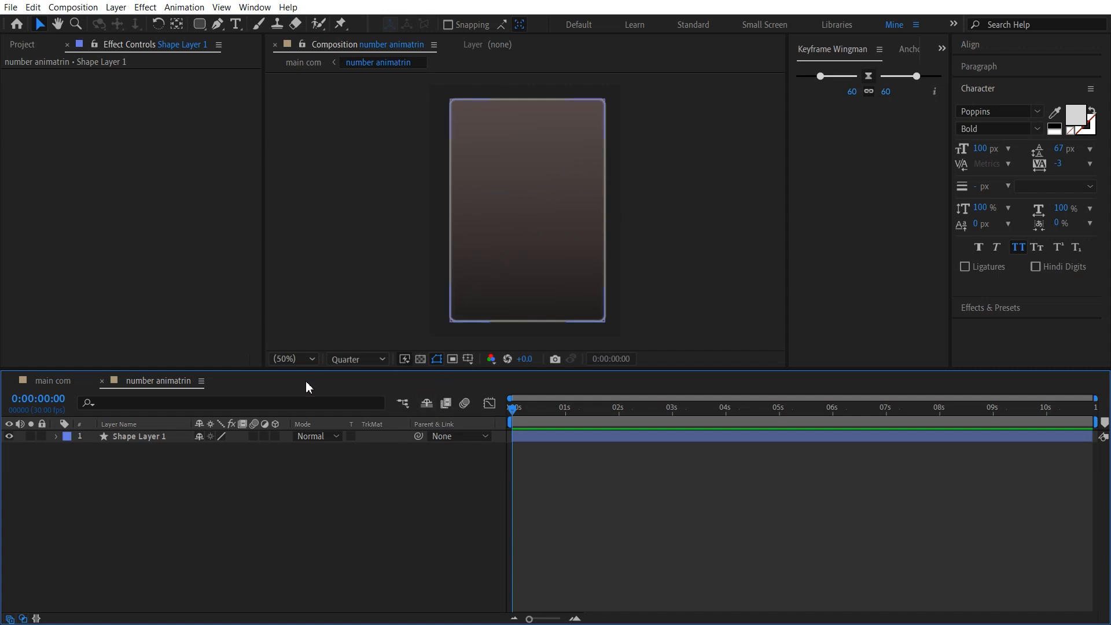
Step: Add a text layer reading "2000" in the upper half of the card
{"action": "key", "text": "ctrl+t"}
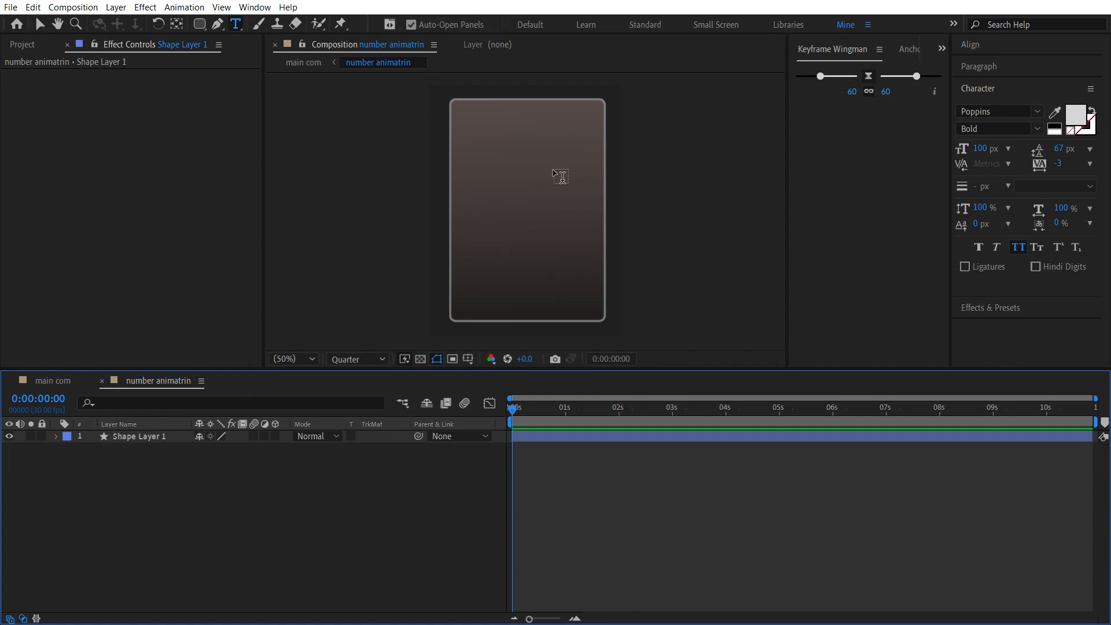
{"action": "left_click", "coordinate": [489, 192]}
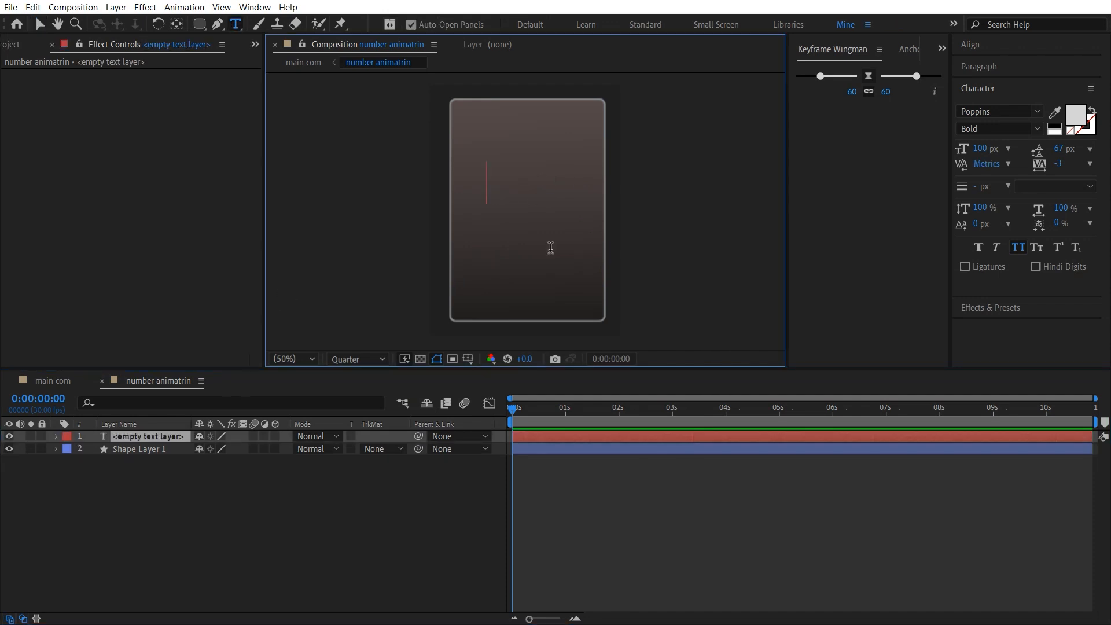
{"action": "type", "text": "2000"}
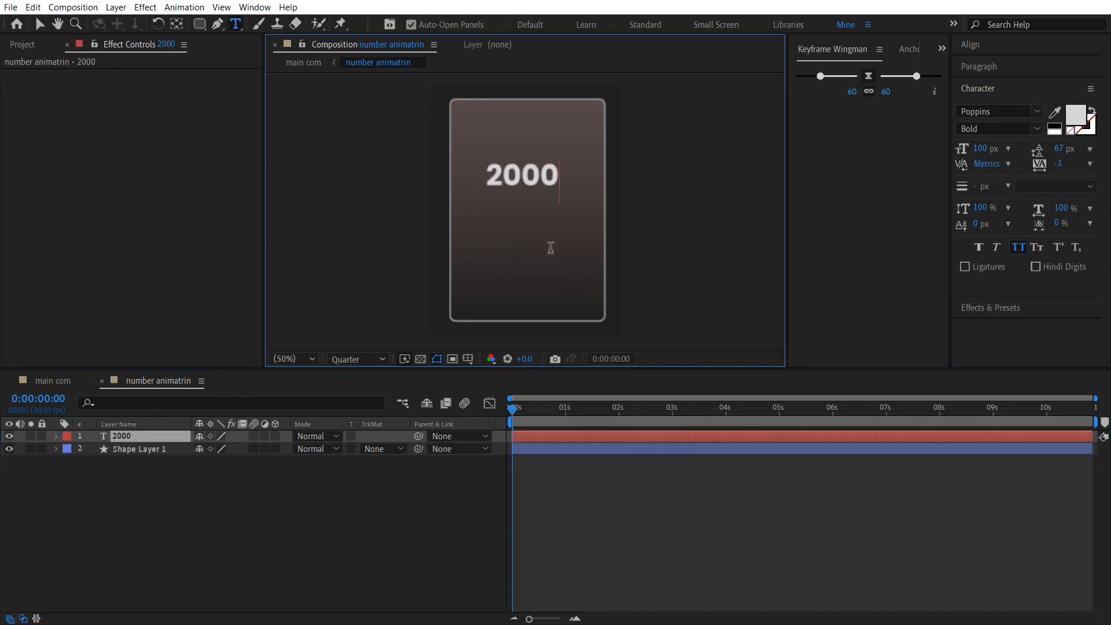
Step: Pre-compose the "2000" text layer into a new composition named "number", moving all attributes into it
{"action": "left_click", "coordinate": [144, 550]}
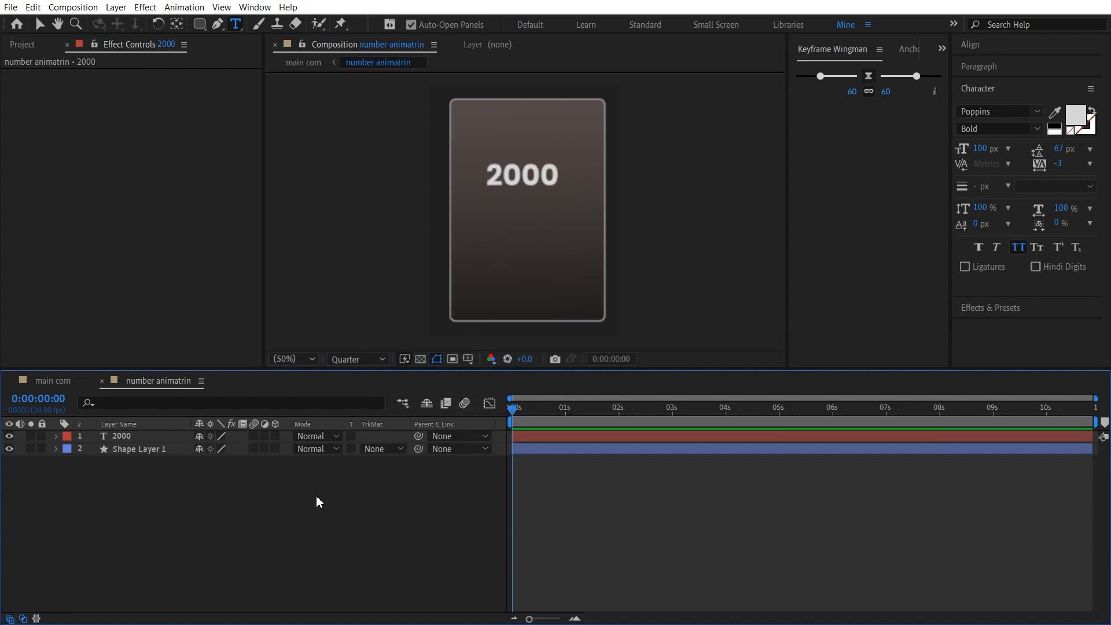
{"action": "left_click", "coordinate": [130, 436]}
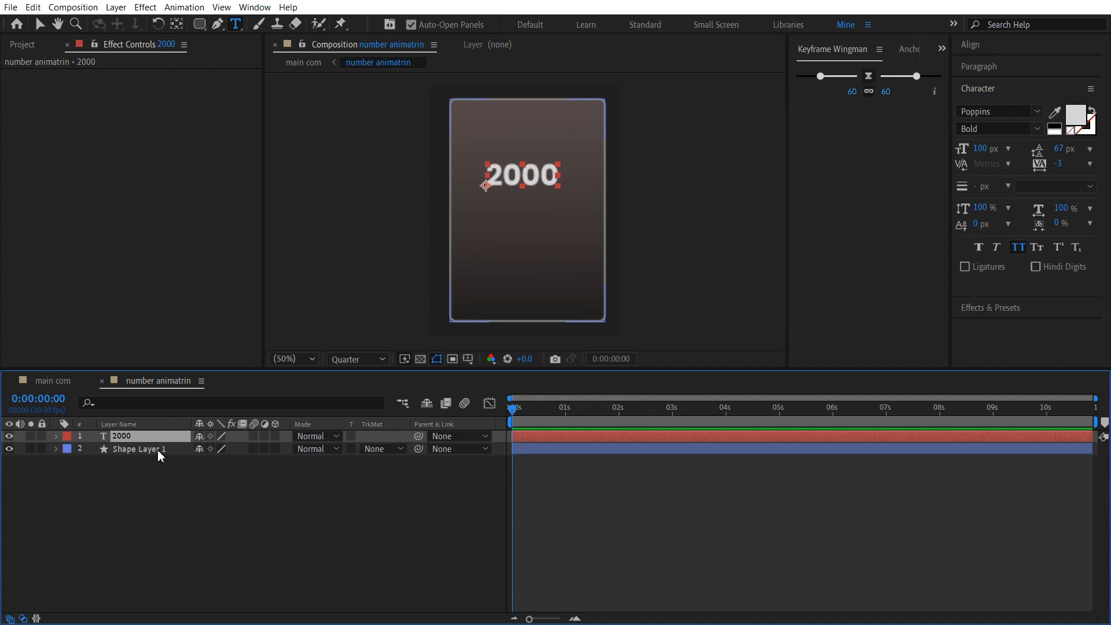
{"action": "key", "text": "ctrl+shift+c"}
{"action": "type", "text": "n"}
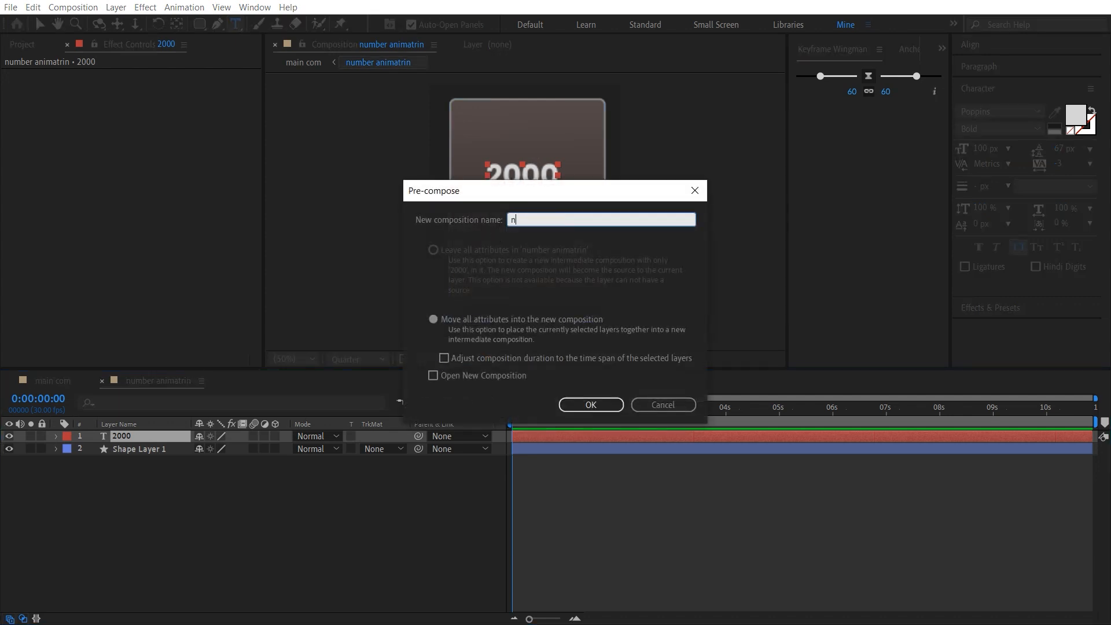
{"action": "type", "text": "umber"}
{"action": "left_click", "coordinate": [604, 405]}
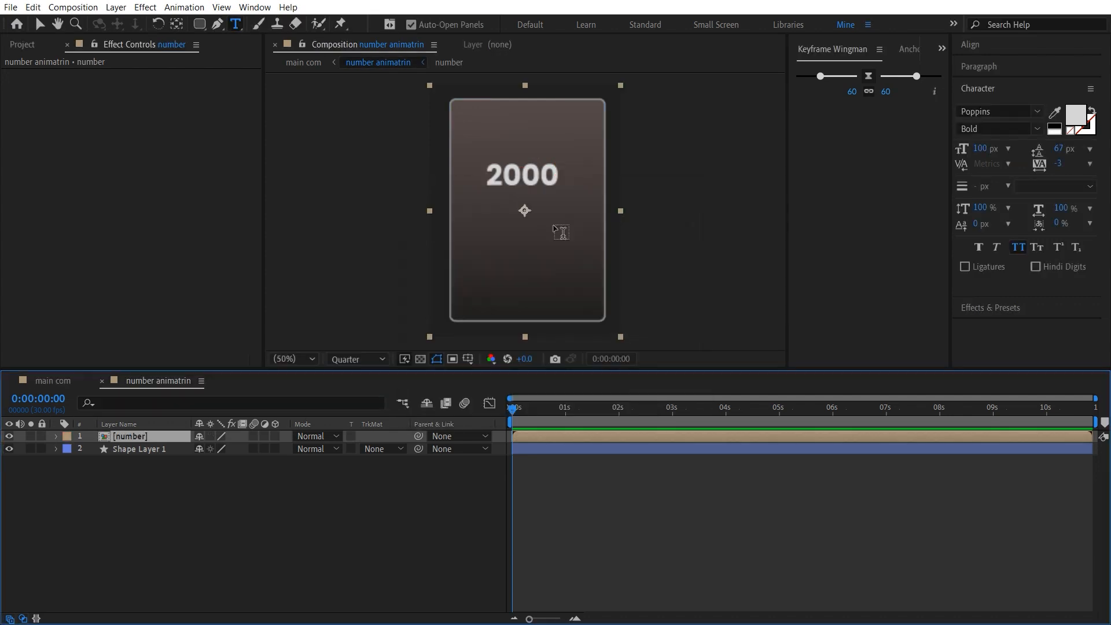
Step: Open the "number" precomp and set its composition size to 800 px wide by 4000 px high
{"action": "double_click", "coordinate": [137, 435]}
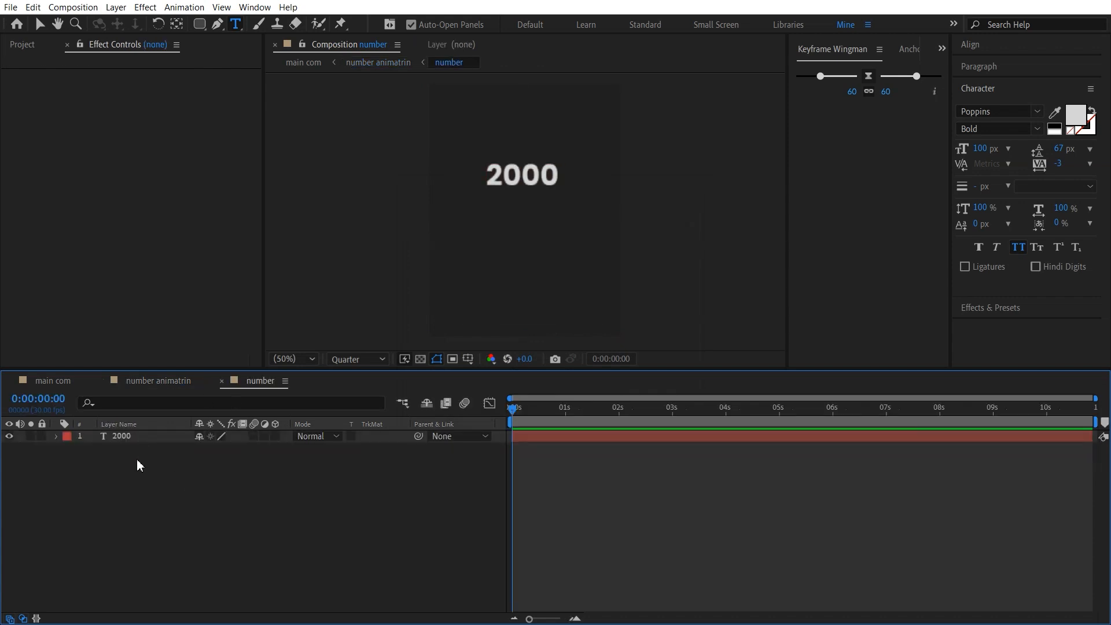
{"action": "left_click", "coordinate": [128, 440]}
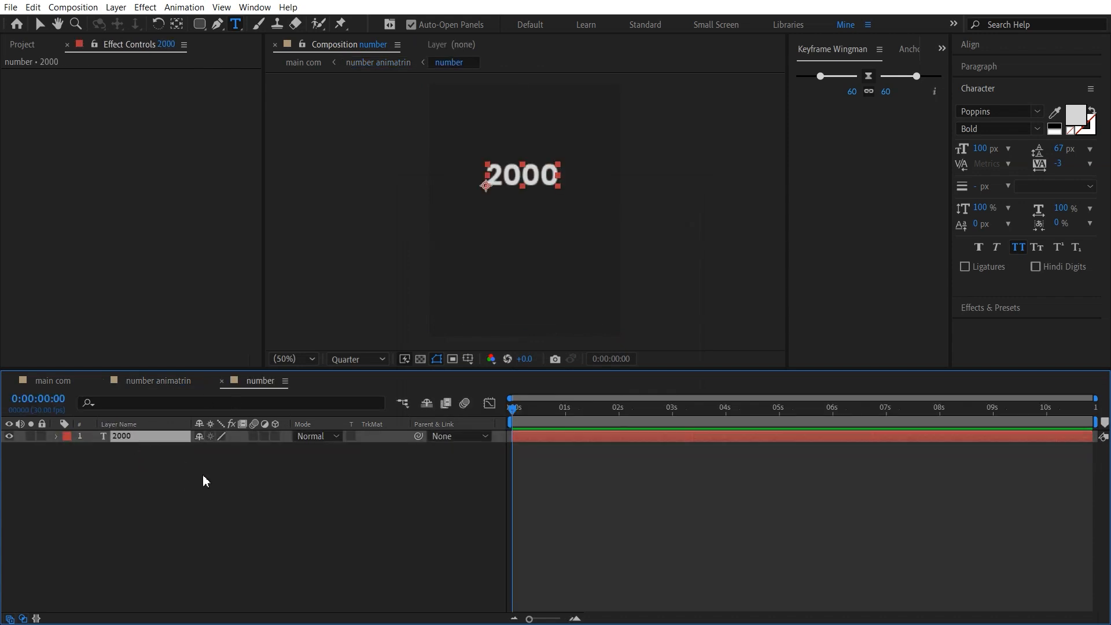
{"action": "left_click", "coordinate": [199, 481]}
{"action": "left_click", "coordinate": [73, 7]}
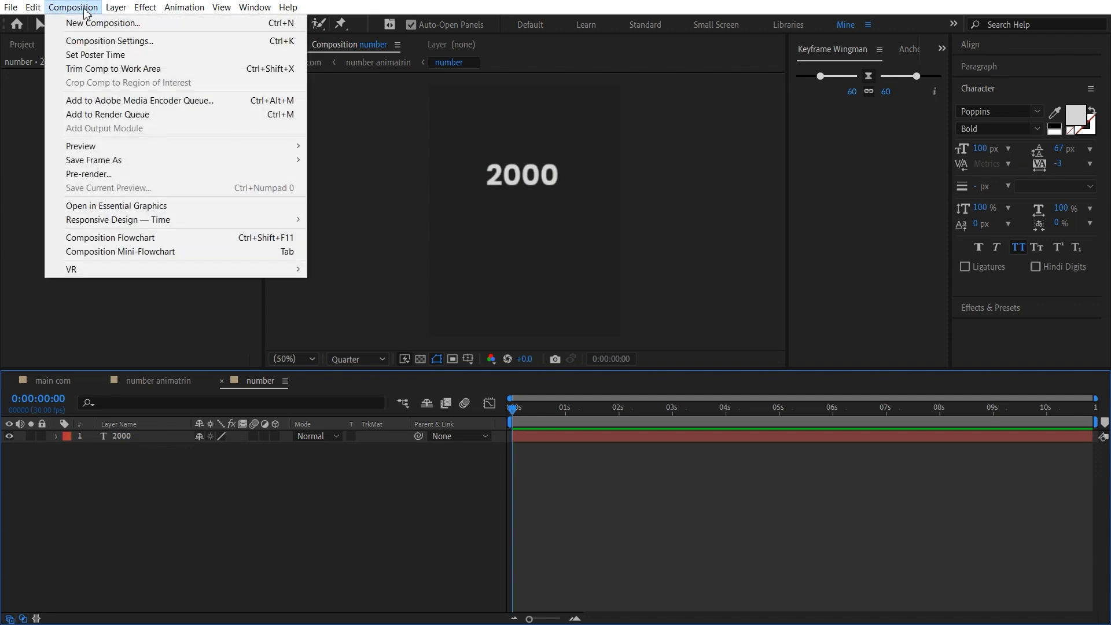
{"action": "left_click", "coordinate": [119, 40]}
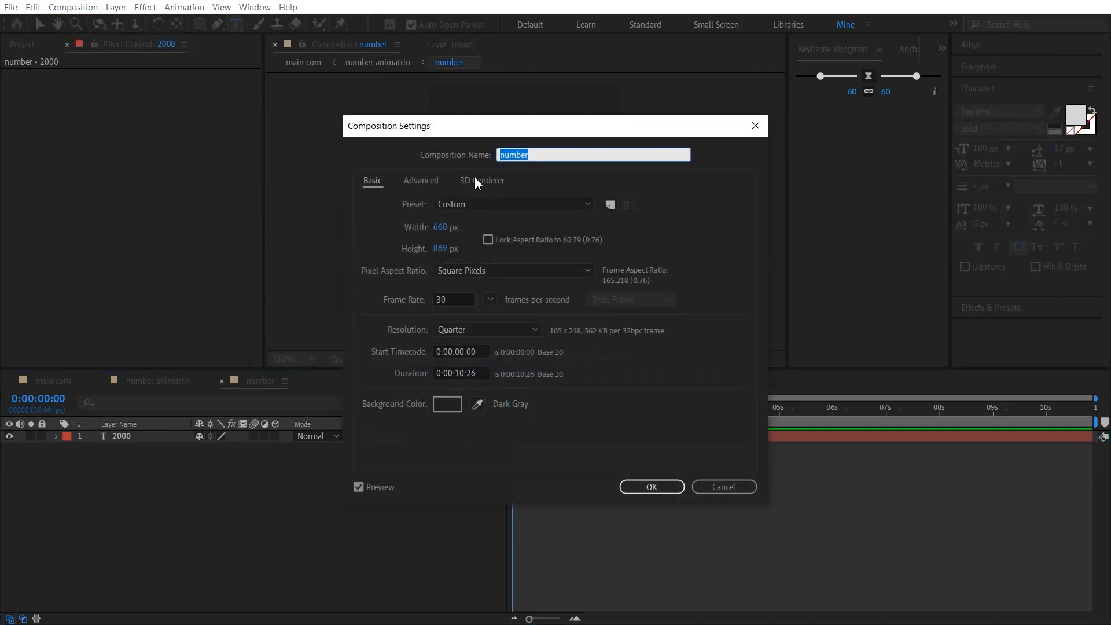
{"action": "left_click", "coordinate": [443, 227]}
{"action": "type", "text": "800"}
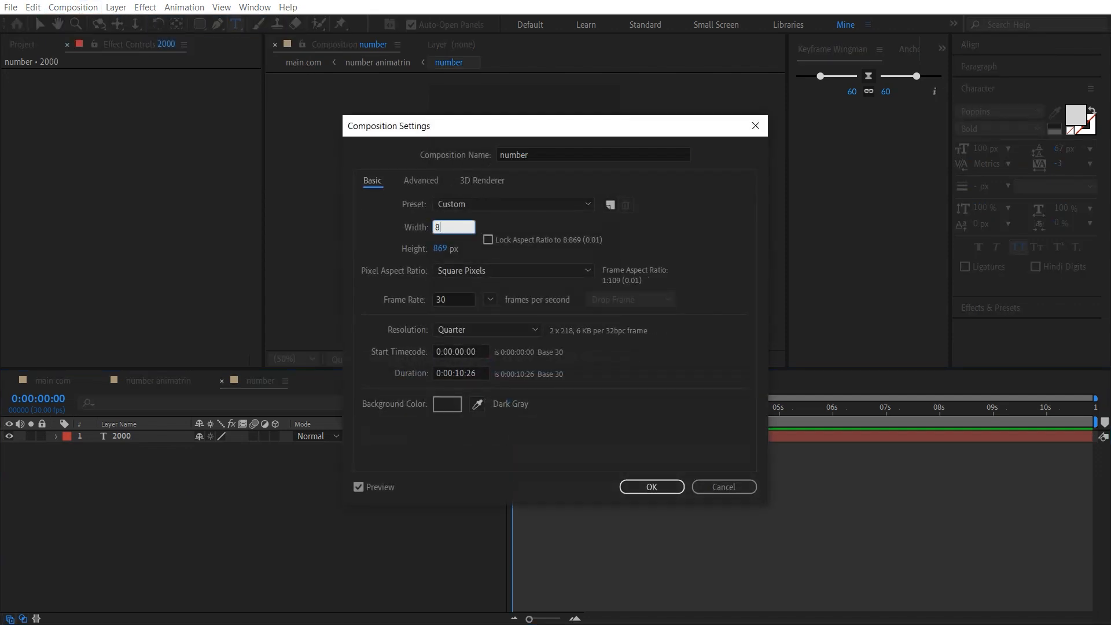
{"action": "left_click", "coordinate": [442, 250]}
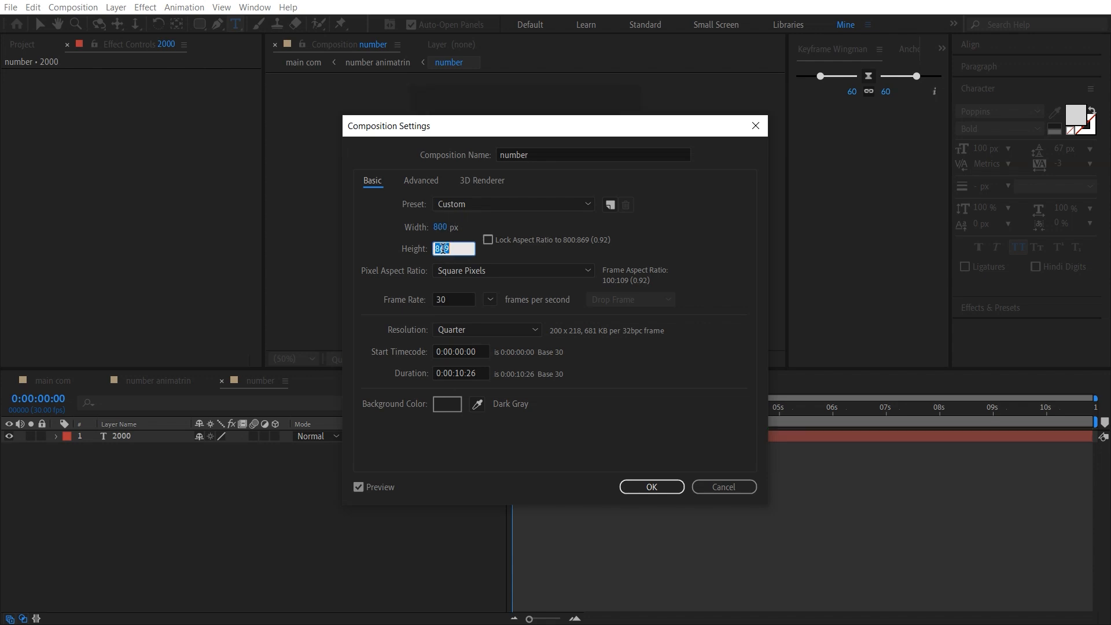
{"action": "type", "text": "4000"}
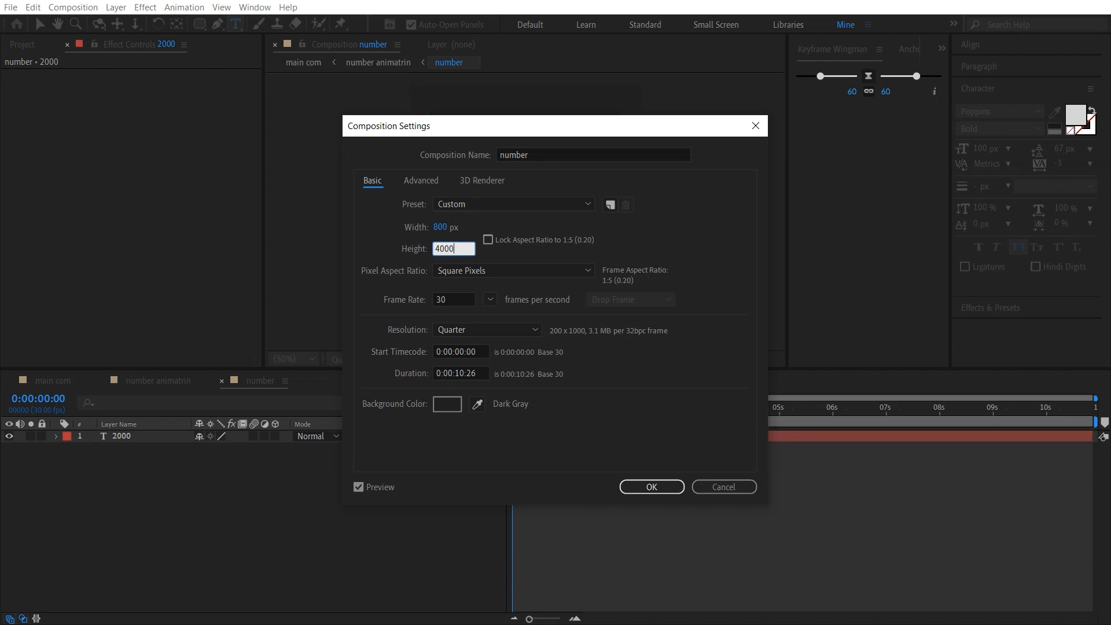
{"action": "key", "text": "Return"}
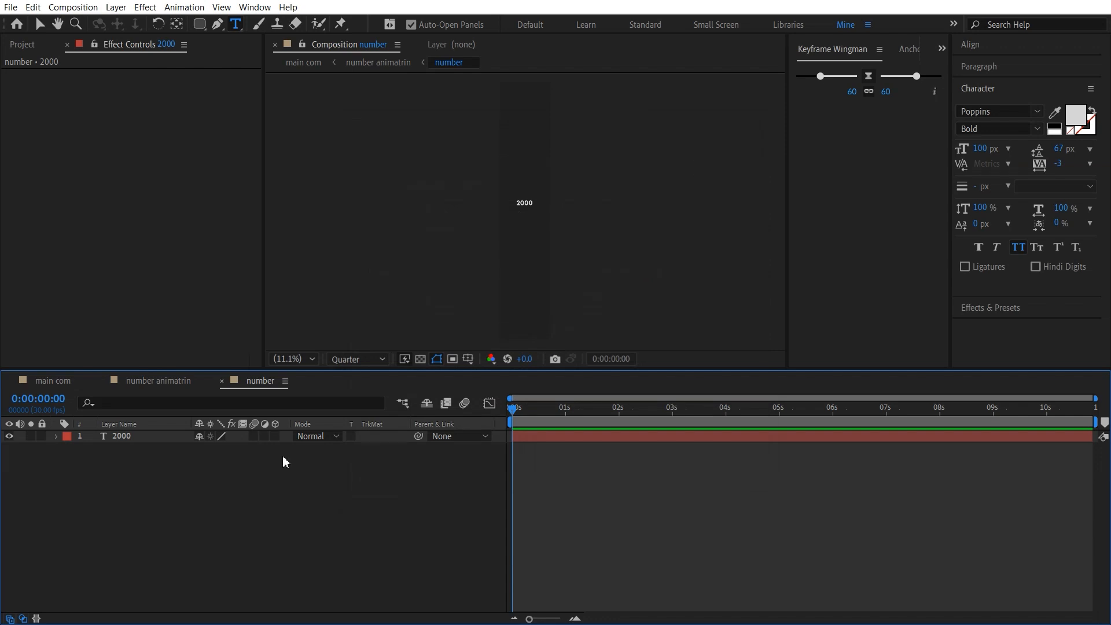
Step: Extend the "2000" text layer with the years 2001 through 2022, each on its own line below
{"action": "left_click", "coordinate": [295, 359]}
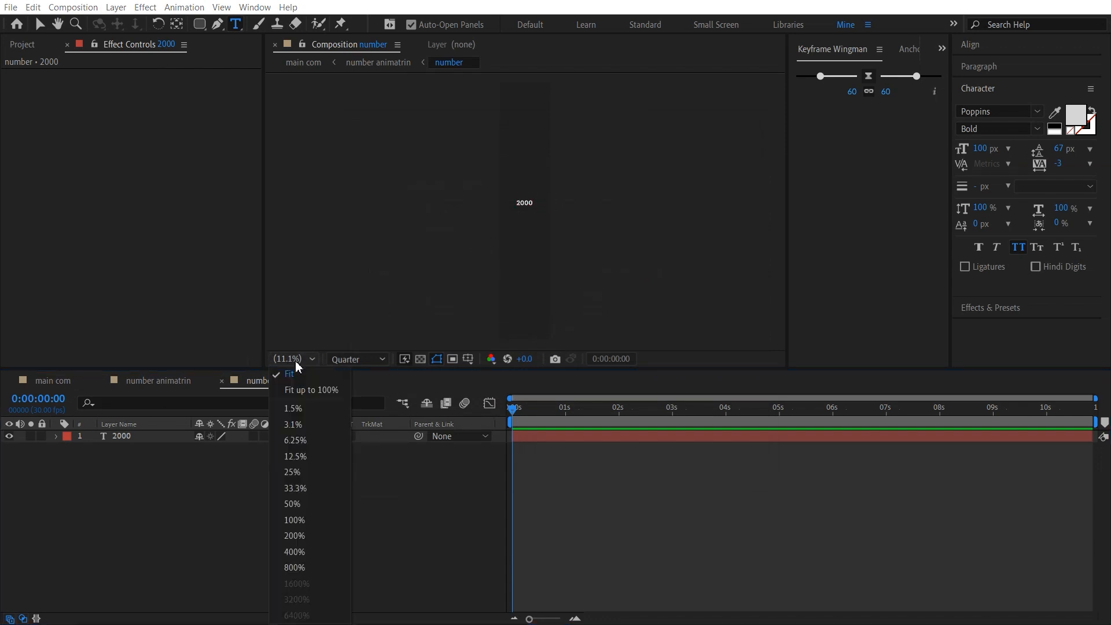
{"action": "left_click", "coordinate": [293, 505]}
{"action": "left_click", "coordinate": [555, 176]}
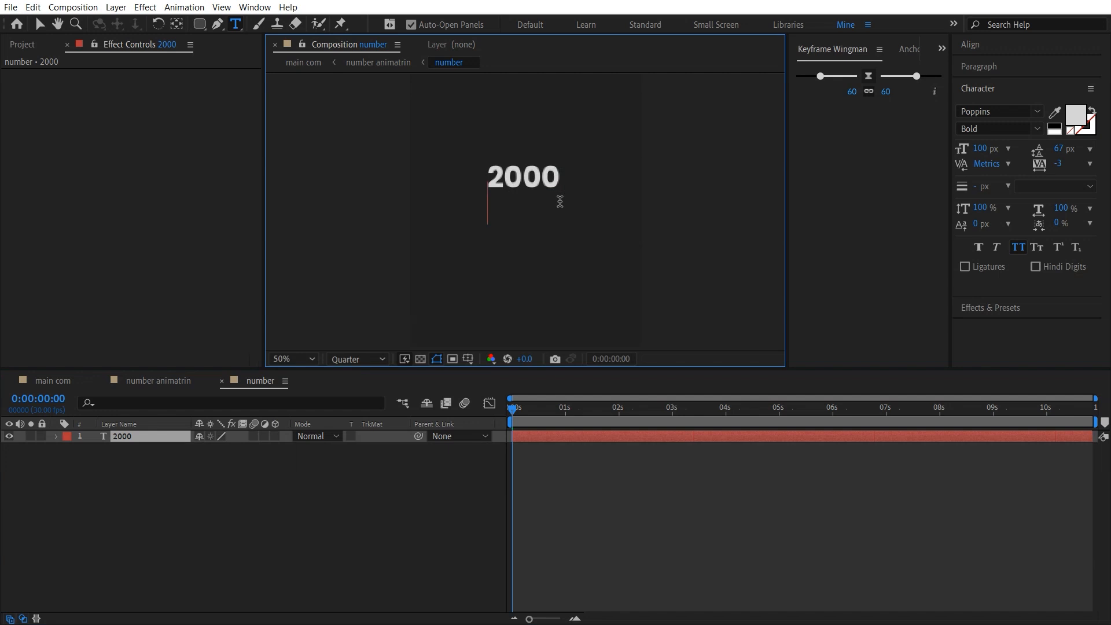
{"action": "type", "text": "200"}
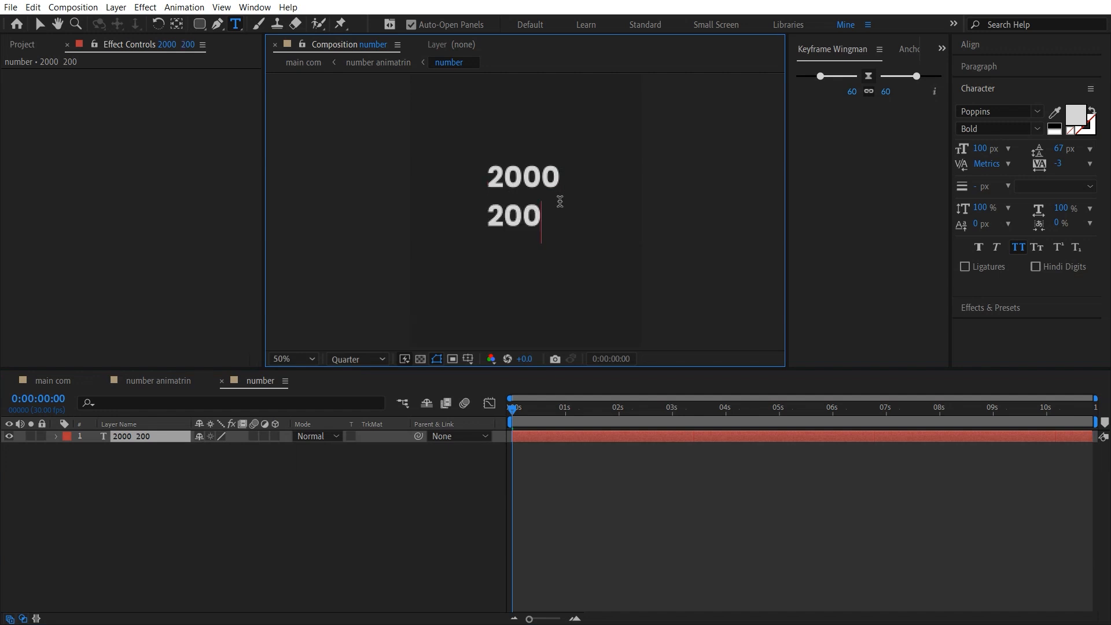
{"action": "type", "text": "1"}
{"action": "key", "text": "Return"}
{"action": "type", "text": "2002"}
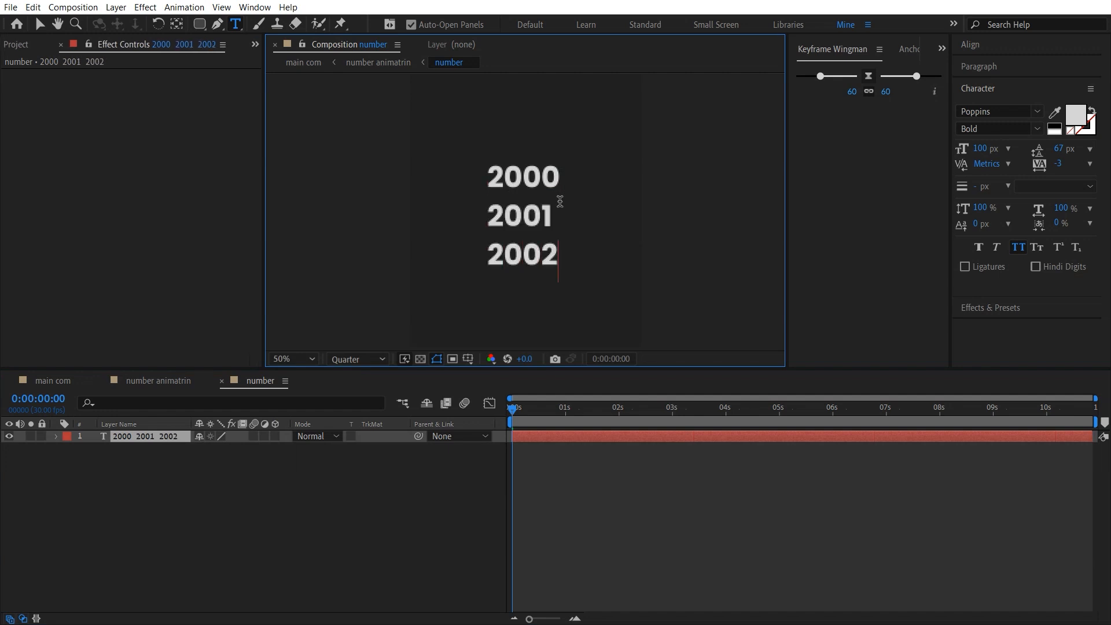
{"action": "left_click", "coordinate": [293, 359]}
{"action": "left_click", "coordinate": [313, 488]}
{"action": "left_click", "coordinate": [298, 359]}
{"action": "left_click", "coordinate": [294, 472]}
{"action": "key", "text": "Return"}
{"action": "type", "text": "2003"}
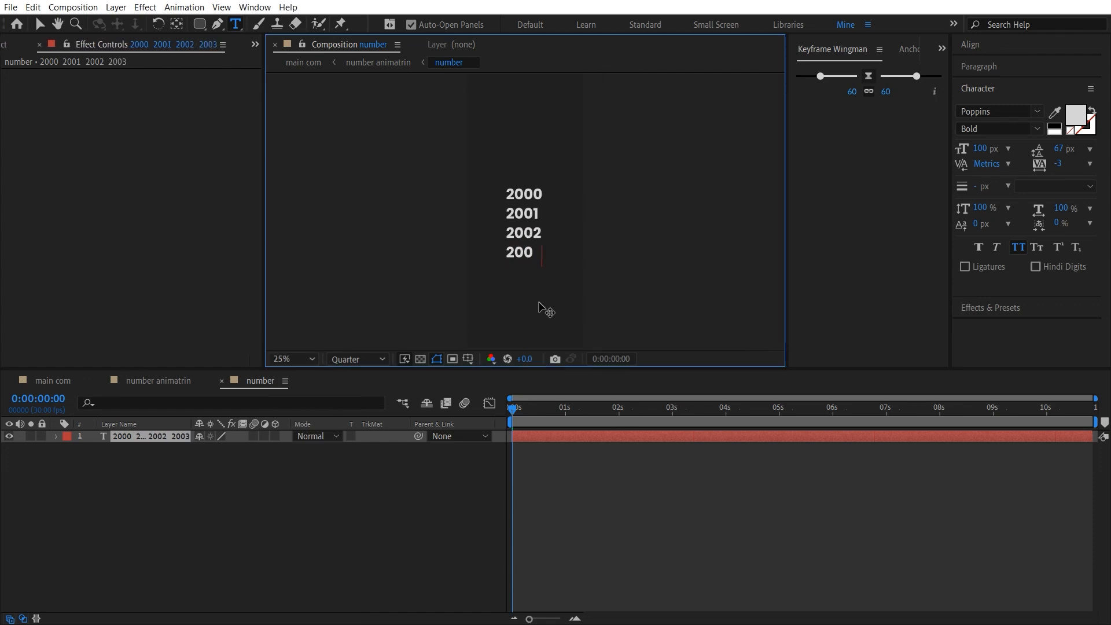
{"action": "key", "text": "Return"}
{"action": "type", "text": "2004"}
{"action": "key", "text": "Return"}
{"action": "type", "text": "2005"}
{"action": "key", "text": "Return"}
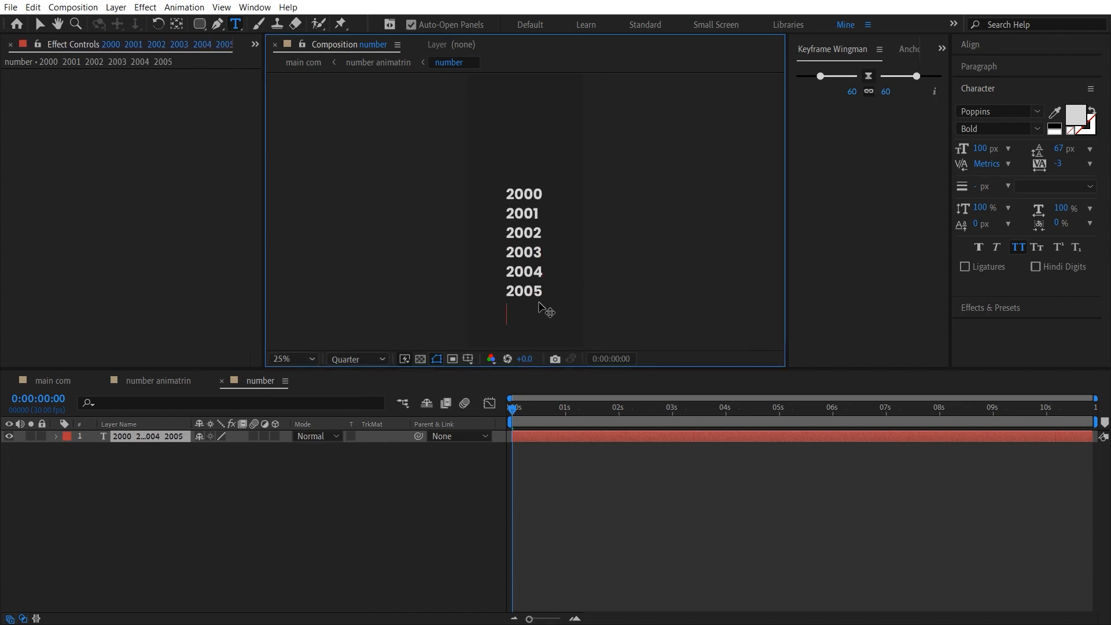
{"action": "type", "text": "2006"}
{"action": "key", "text": "Return"}
{"action": "type", "text": "200"}
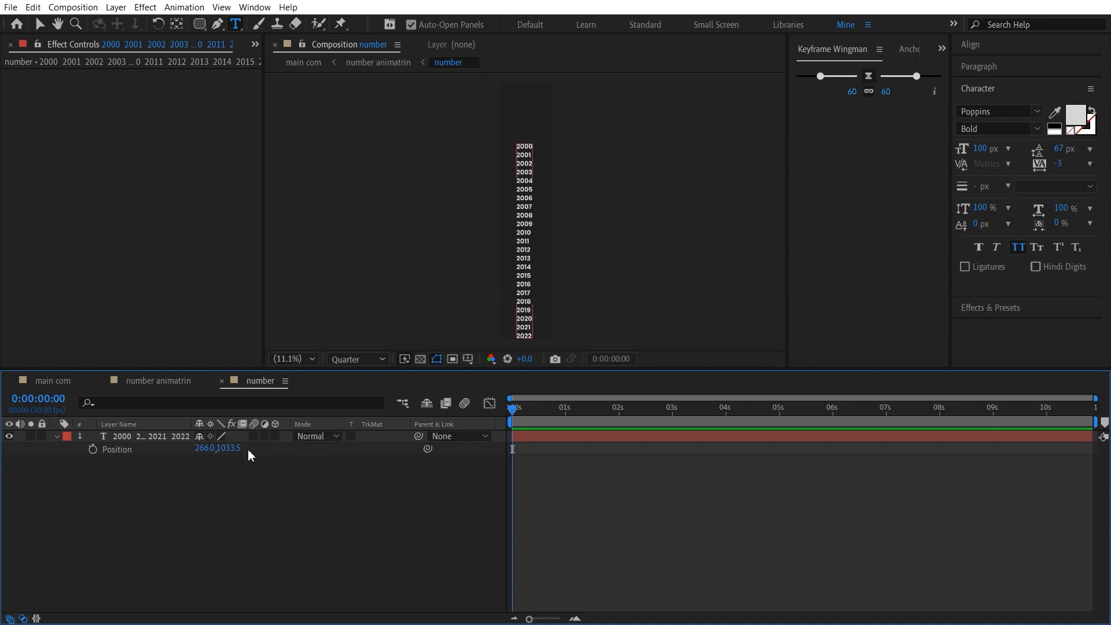
Step: Center the year list's anchor point within its content and raise the list to a Y position of 1840
{"action": "key", "text": "v"}
{"action": "left_click", "coordinate": [179, 435]}
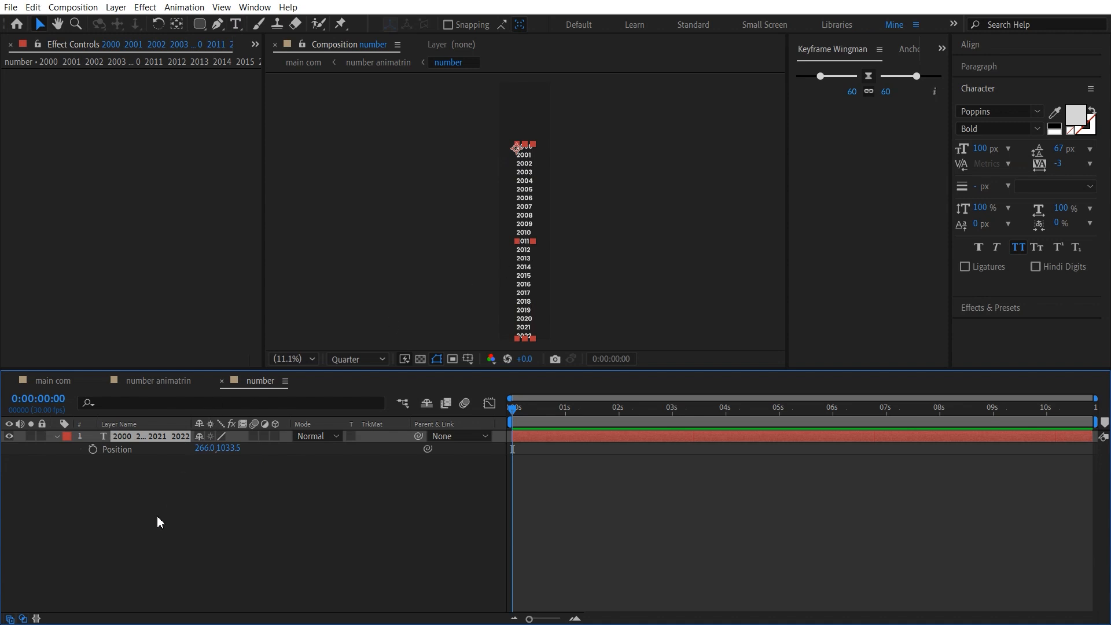
{"action": "key", "text": "ctrl+alt+Home"}
{"action": "left_click_drag", "start_coordinate": [229, 449], "coordinate": [178, 458]}
{"action": "left_click", "coordinate": [216, 537]}
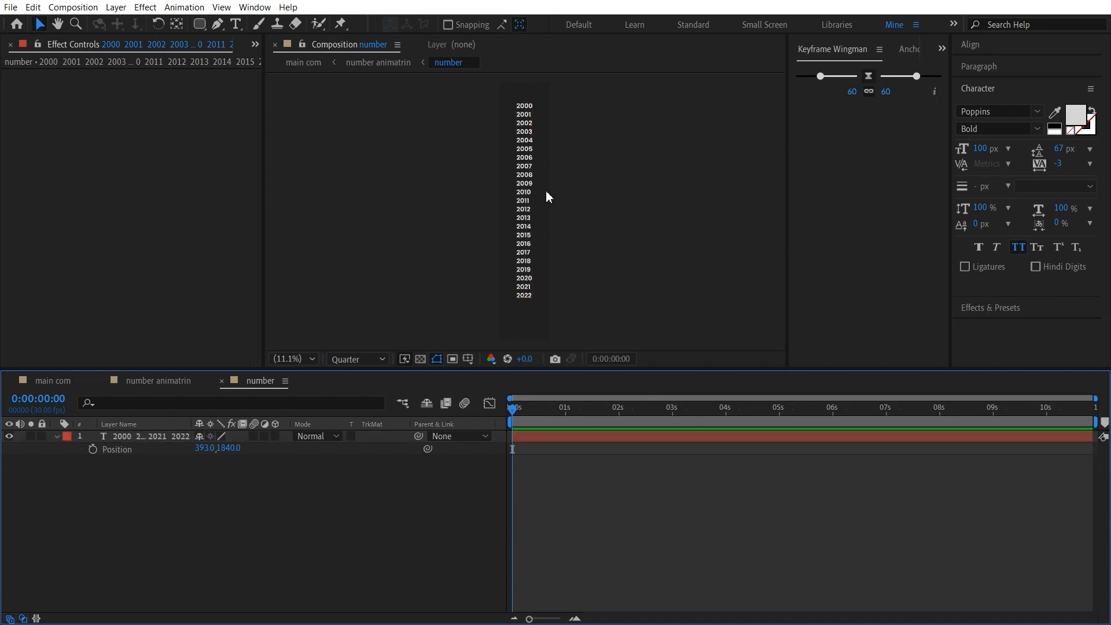
Step: Increase the leading of the year list text to 92 px
{"action": "left_click", "coordinate": [294, 359]}
{"action": "left_click", "coordinate": [306, 488]}
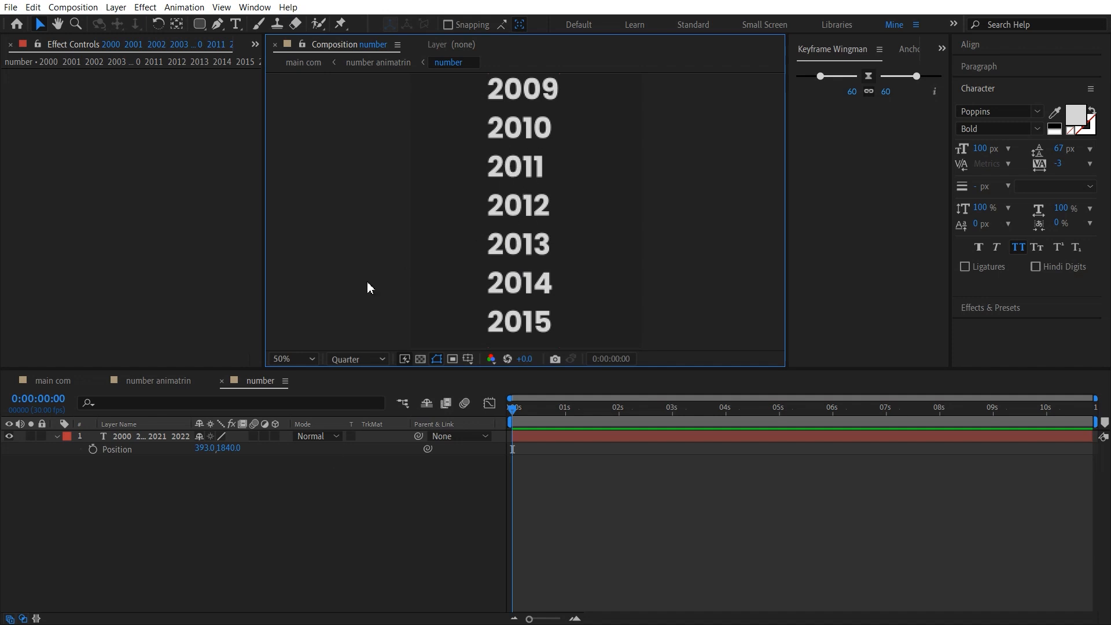
{"action": "left_click", "coordinate": [152, 435]}
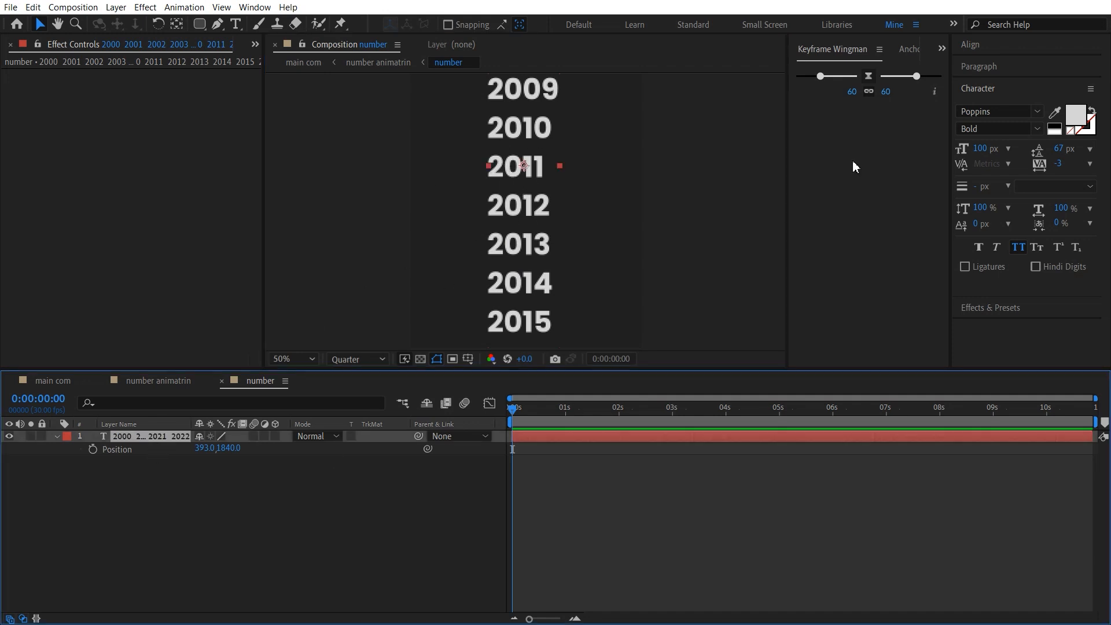
{"action": "mouse_move", "coordinate": [1061, 149]}
{"action": "left_mouse_down"}
{"action": "mouse_move", "coordinate": [1050, 149]}
{"action": "mouse_move", "coordinate": [1067, 150]}
{"action": "left_mouse_up"}
{"action": "left_click", "coordinate": [231, 440]}
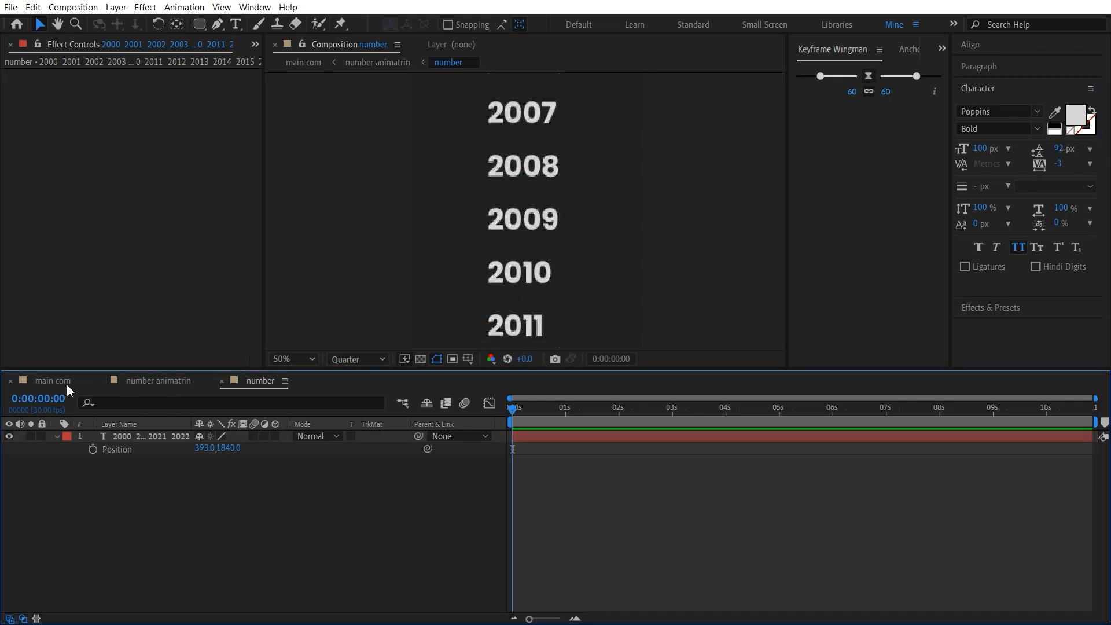
Step: In the "number animatrin" composition, shift the number layer slightly right to center it on the card and scale it to 72%
{"action": "left_click", "coordinate": [151, 385]}
{"action": "left_click", "coordinate": [222, 534]}
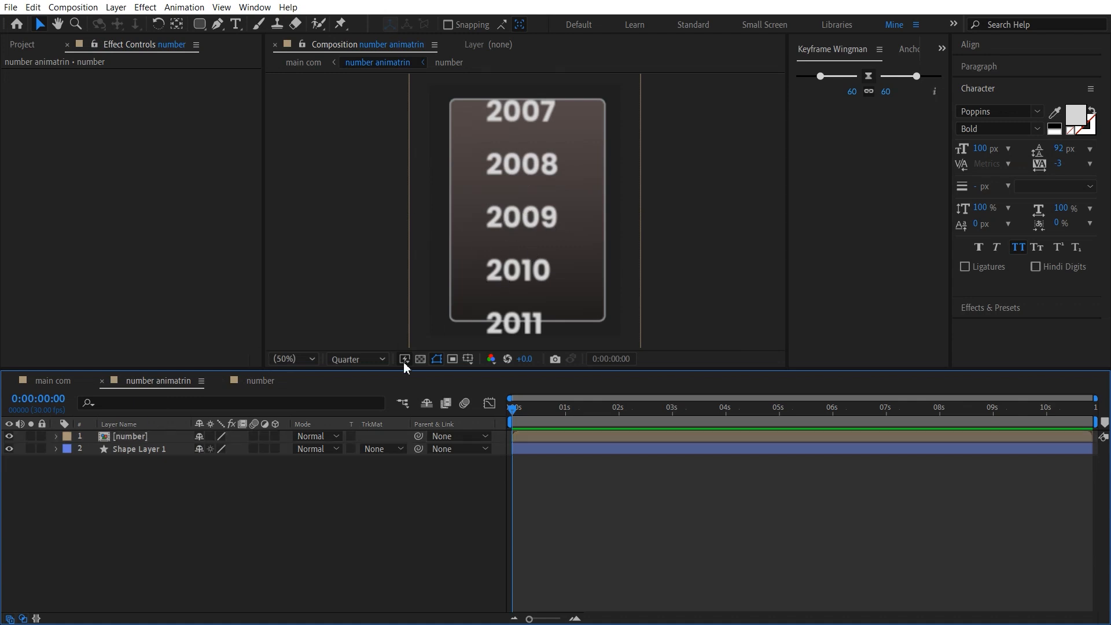
{"action": "left_click", "coordinate": [139, 438]}
{"action": "key", "text": "p"}
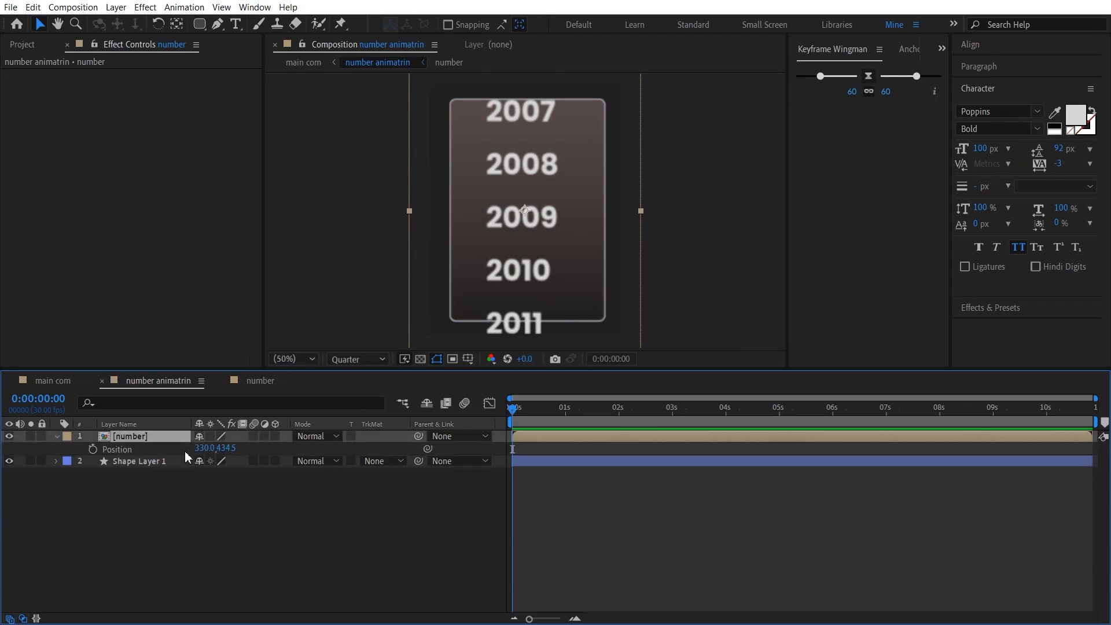
{"action": "left_click_drag", "start_coordinate": [201, 450], "coordinate": [217, 450]}
{"action": "key", "text": "s"}
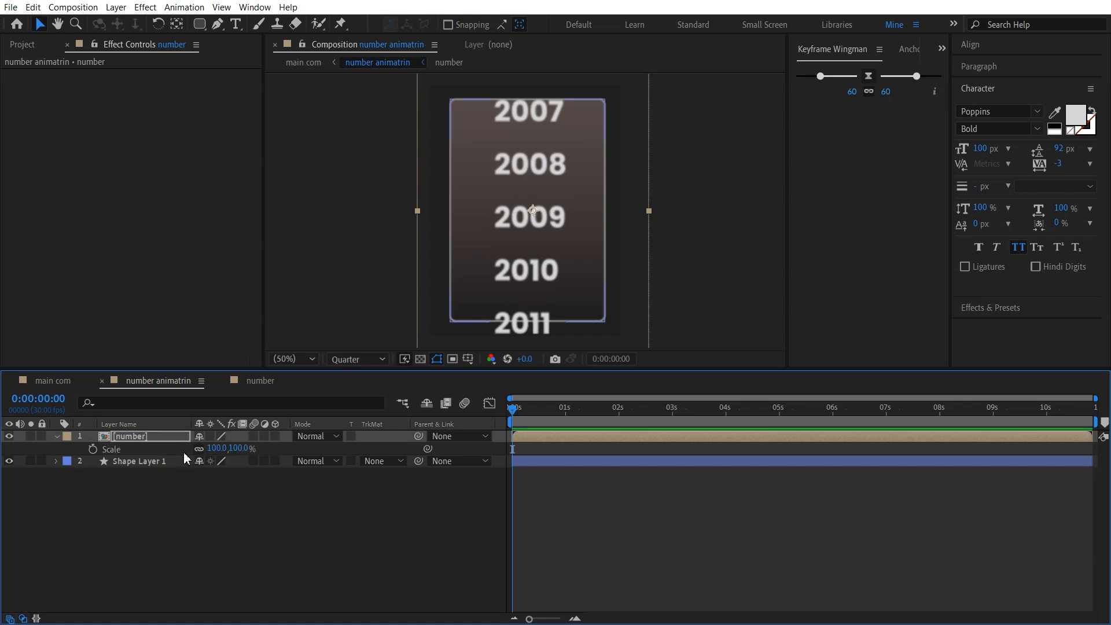
{"action": "left_click_drag", "start_coordinate": [213, 448], "coordinate": [199, 452]}
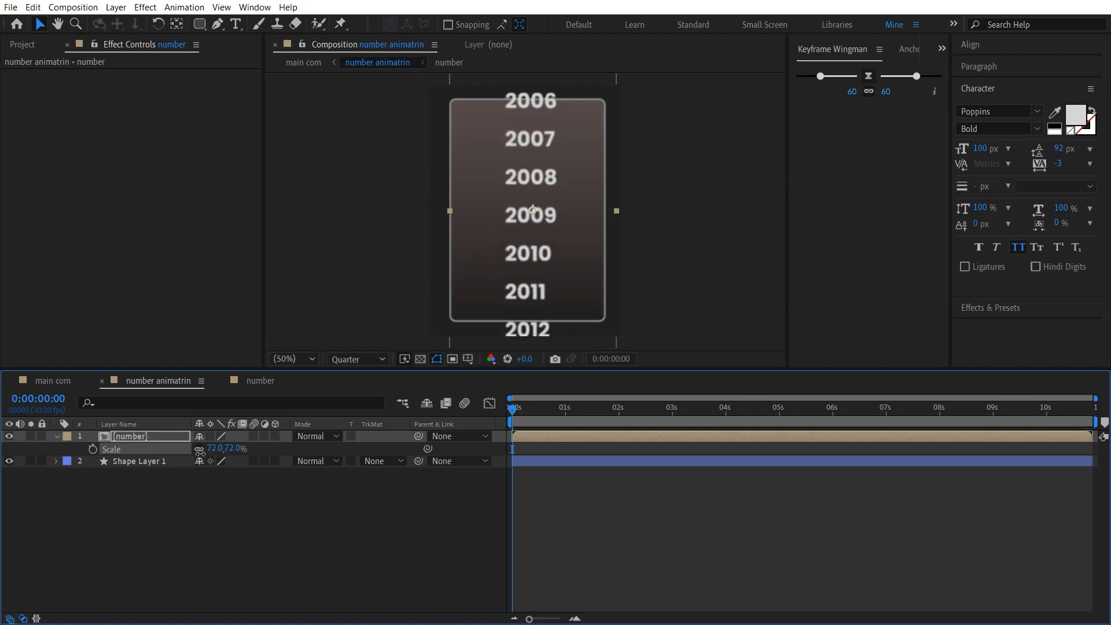
{"action": "left_click", "coordinate": [234, 532]}
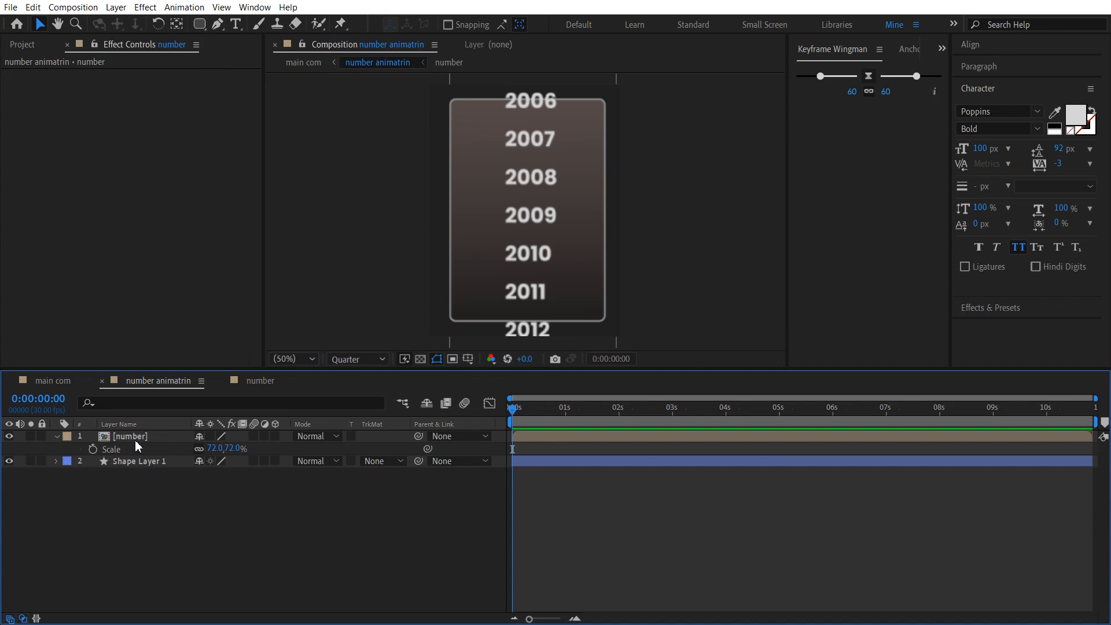
Step: Draw a yellow-filled rounded rectangle over the 2008 and 2009 entries in the middle of the card
{"action": "left_click", "coordinate": [199, 25]}
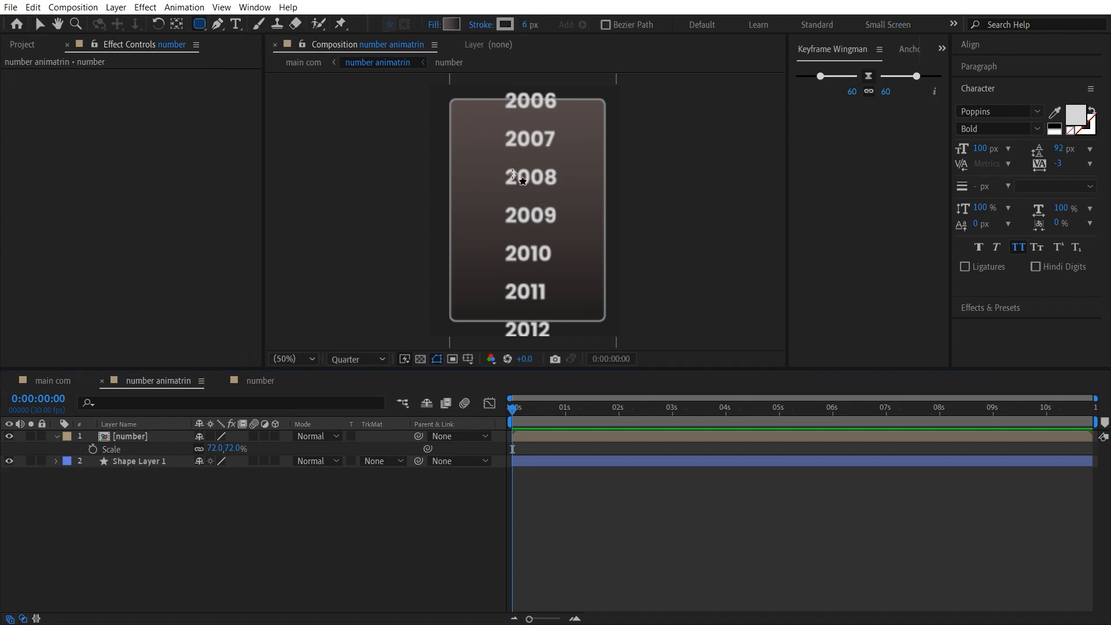
{"action": "left_click", "coordinate": [435, 25]}
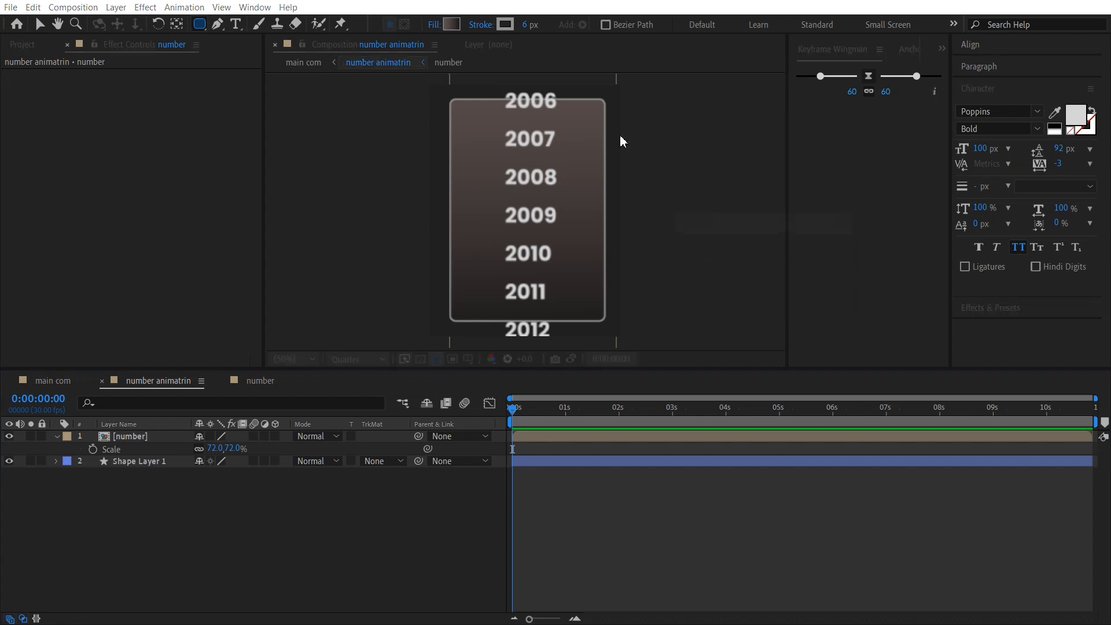
{"action": "left_click", "coordinate": [739, 335]}
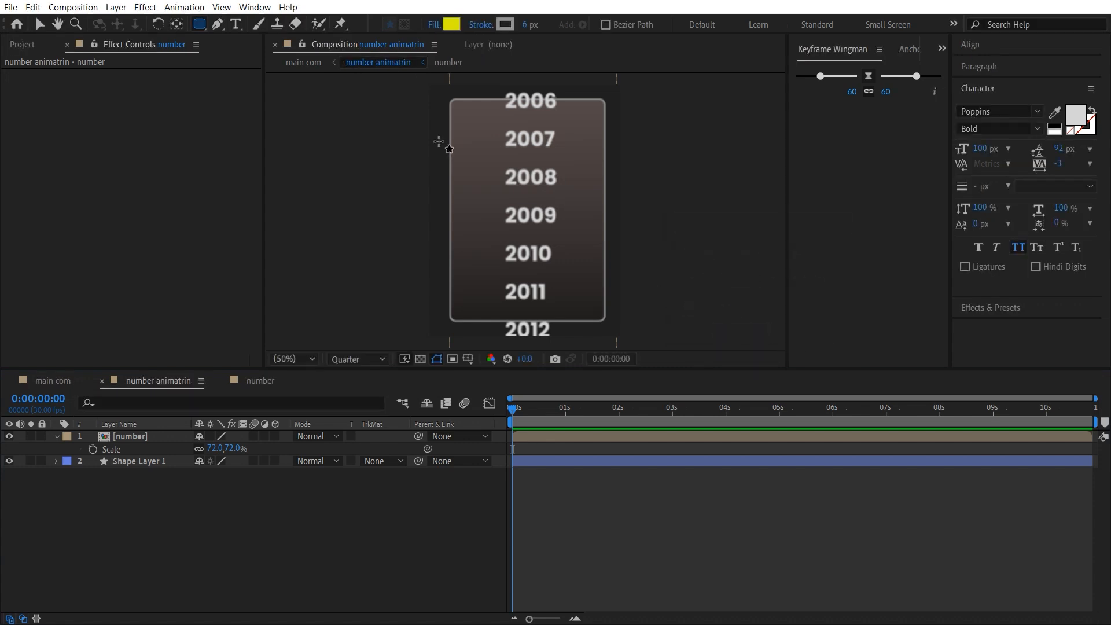
{"action": "mouse_move", "coordinate": [498, 163]}
{"action": "left_mouse_down"}
{"action": "mouse_move", "coordinate": [550, 240]}
{"action": "mouse_move", "coordinate": [562, 234]}
{"action": "left_mouse_up"}
{"action": "left_click", "coordinate": [387, 543]}
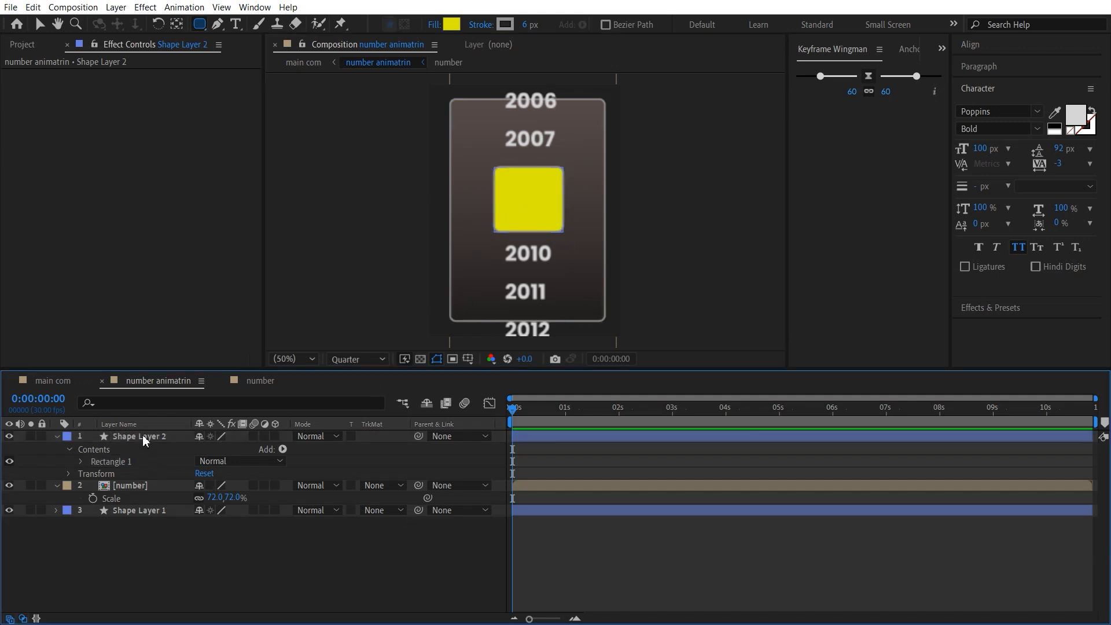
Step: Set the number layer's track matte to Alpha, using the yellow rectangle layer above as the matte
{"action": "left_click", "coordinate": [141, 435]}
{"action": "left_click", "coordinate": [129, 487]}
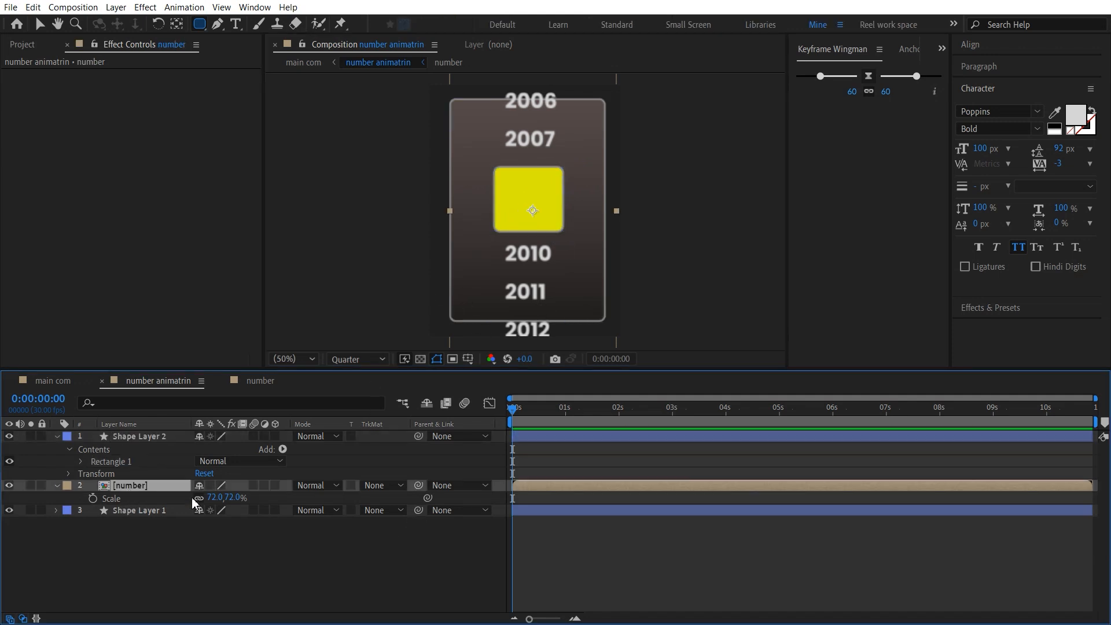
{"action": "left_click", "coordinate": [373, 486]}
{"action": "left_click", "coordinate": [405, 514]}
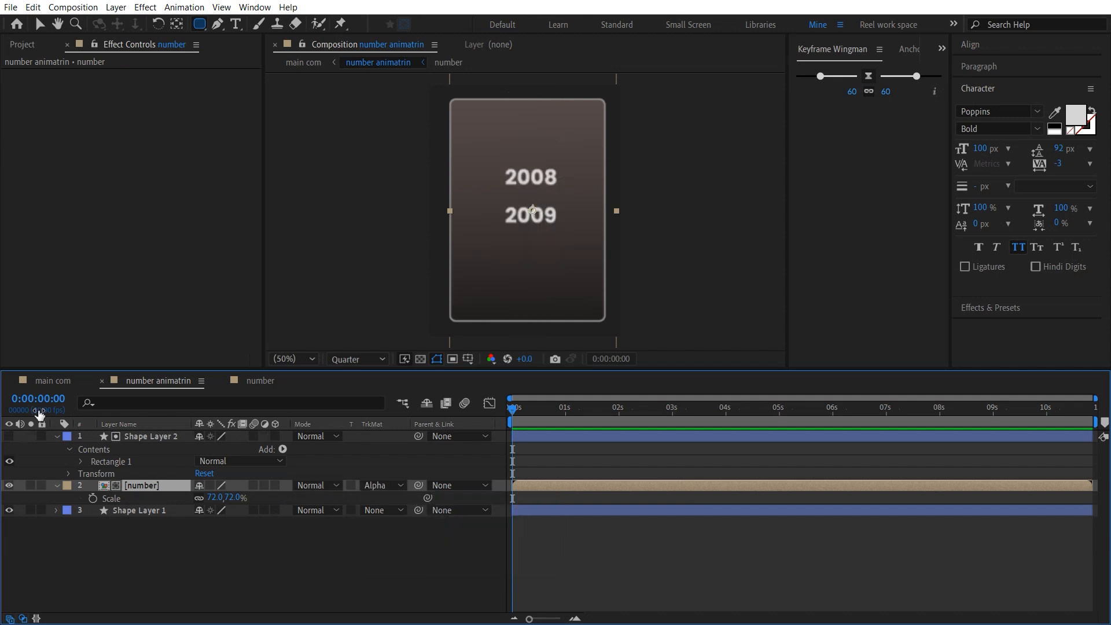
Step: Move the number layer down to a Y position of 1579.5 so the year 2000 sits inside the matte
{"action": "left_click", "coordinate": [257, 549]}
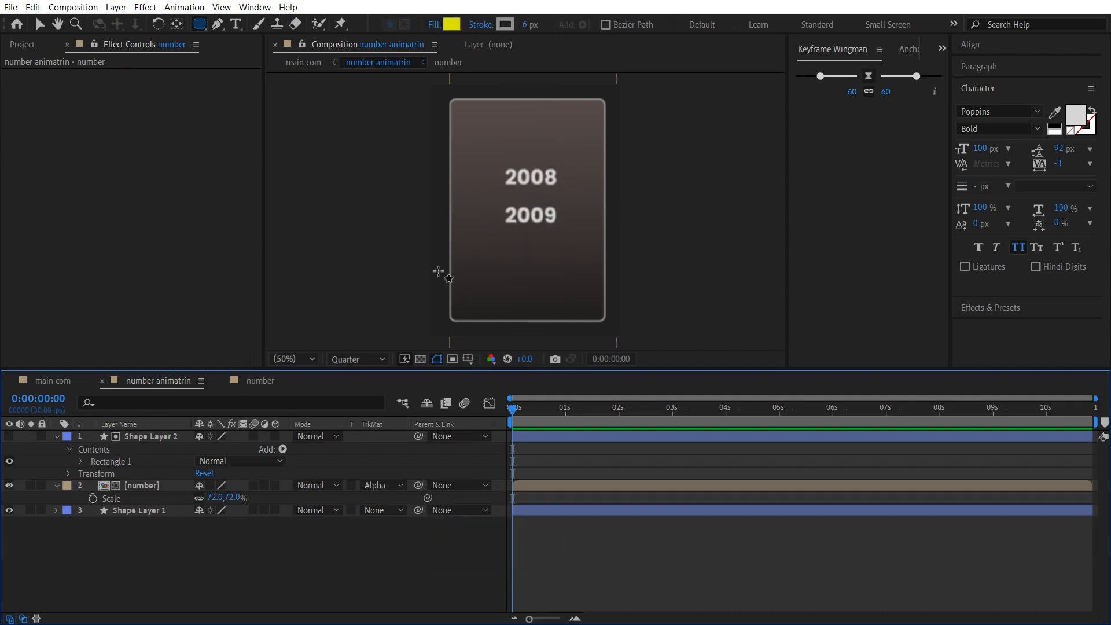
{"action": "left_click", "coordinate": [138, 438]}
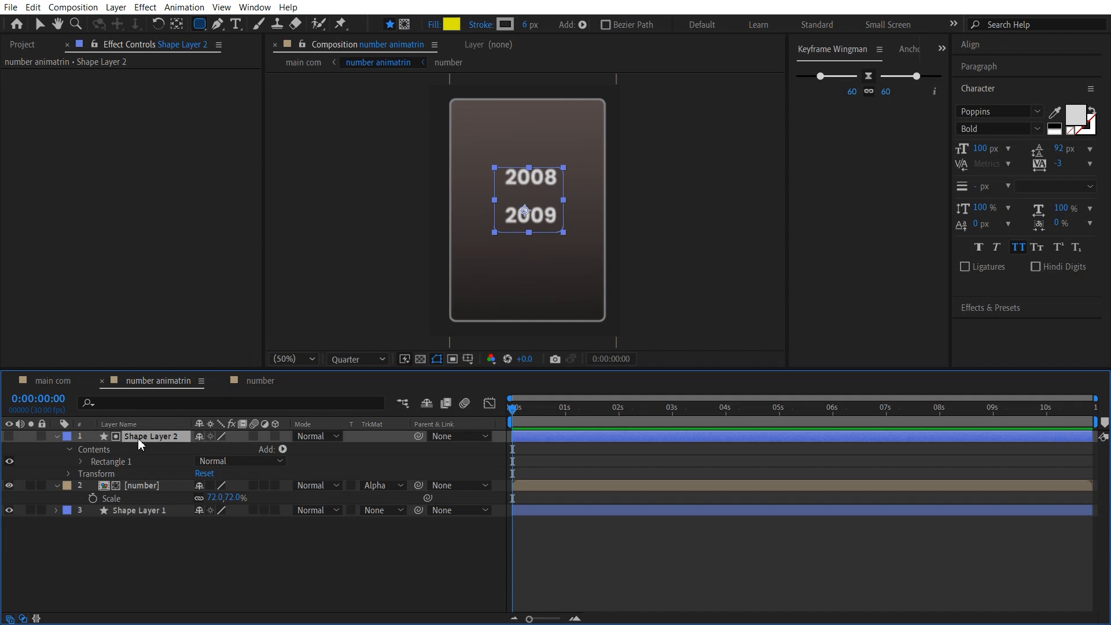
{"action": "left_click", "coordinate": [171, 538]}
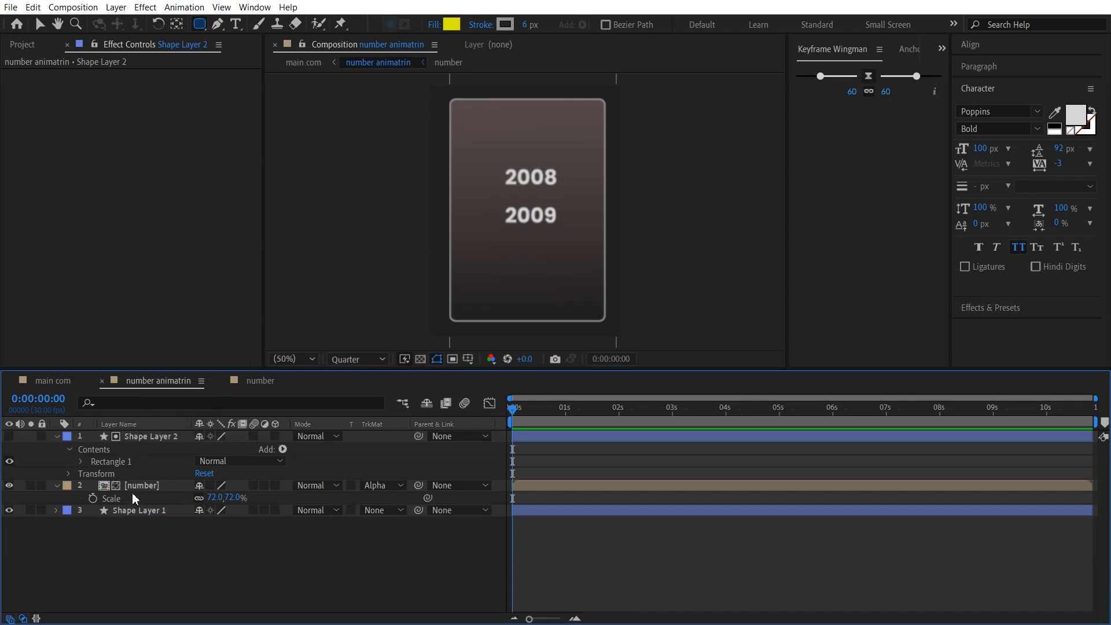
{"action": "left_click", "coordinate": [157, 487]}
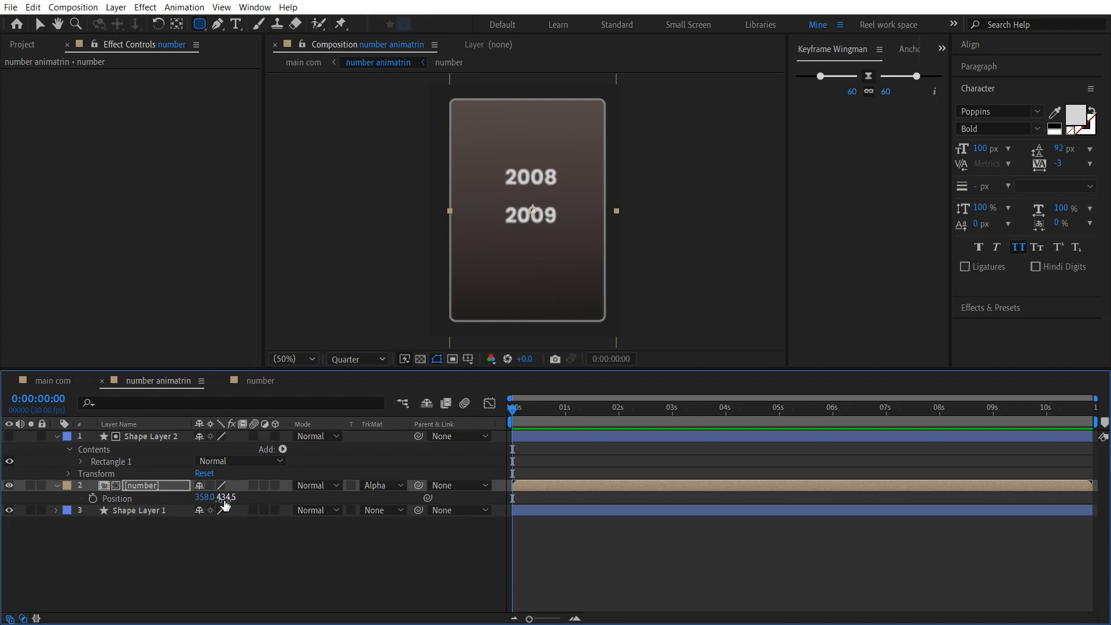
{"action": "key", "text": "p"}
{"action": "mouse_move", "coordinate": [226, 498]}
{"action": "left_mouse_down"}
{"action": "mouse_move", "coordinate": [245, 511]}
{"action": "mouse_move", "coordinate": [289, 505]}
{"action": "mouse_move", "coordinate": [245, 496]}
{"action": "left_mouse_up"}
{"action": "left_click", "coordinate": [223, 548]}
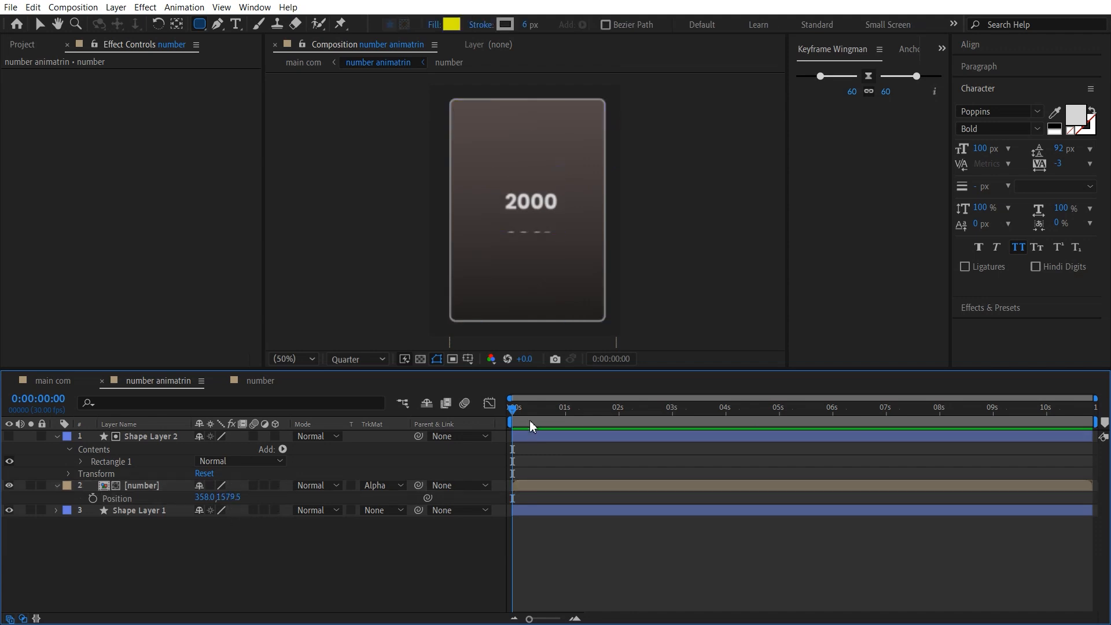
Step: Keyframe the number layer's position at 0:00:00:10, add a keyframe with Y -812.5 at 0:00:02:24, and preview the scroll
{"action": "left_click", "coordinate": [530, 419]}
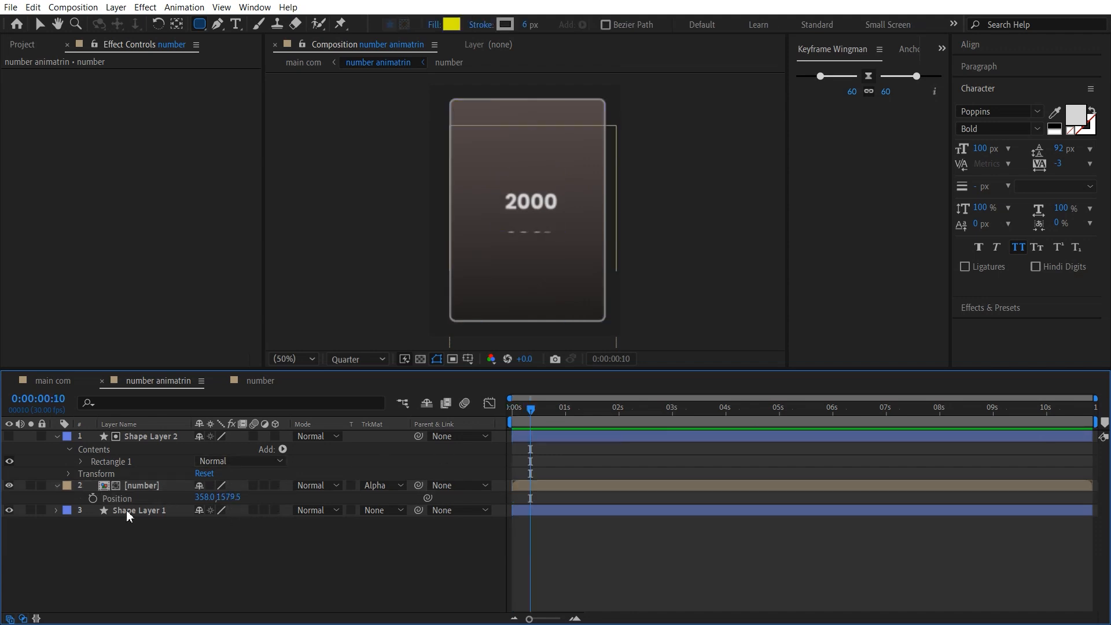
{"action": "left_click", "coordinate": [92, 498]}
{"action": "left_click", "coordinate": [575, 422]}
{"action": "left_click_drag", "start_coordinate": [616, 423], "coordinate": [661, 428]}
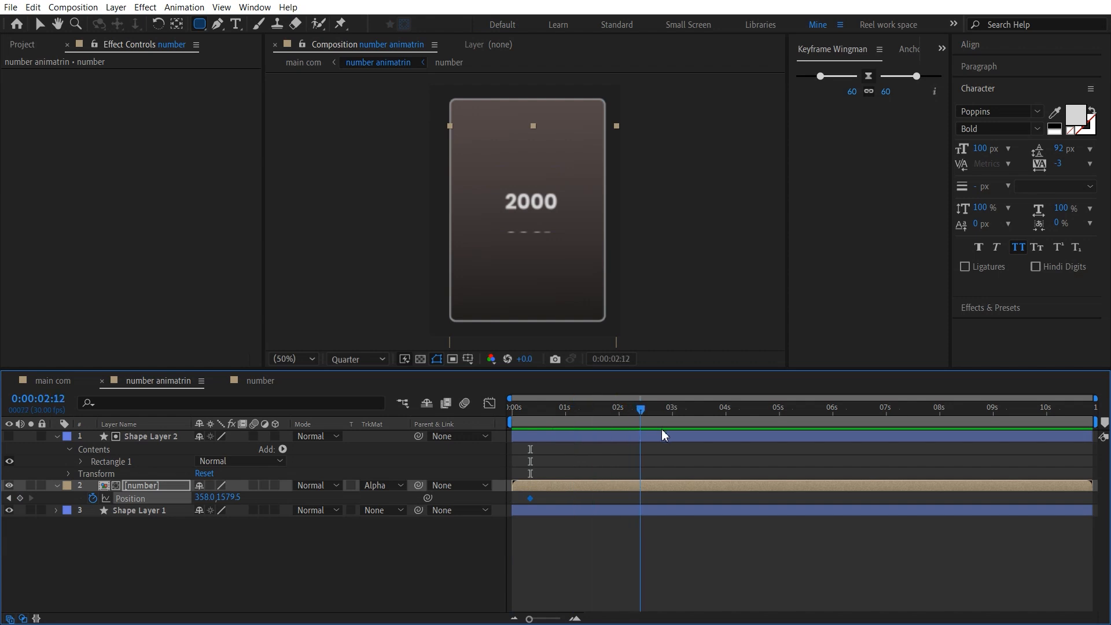
{"action": "left_click_drag", "start_coordinate": [214, 499], "coordinate": [45, 507]}
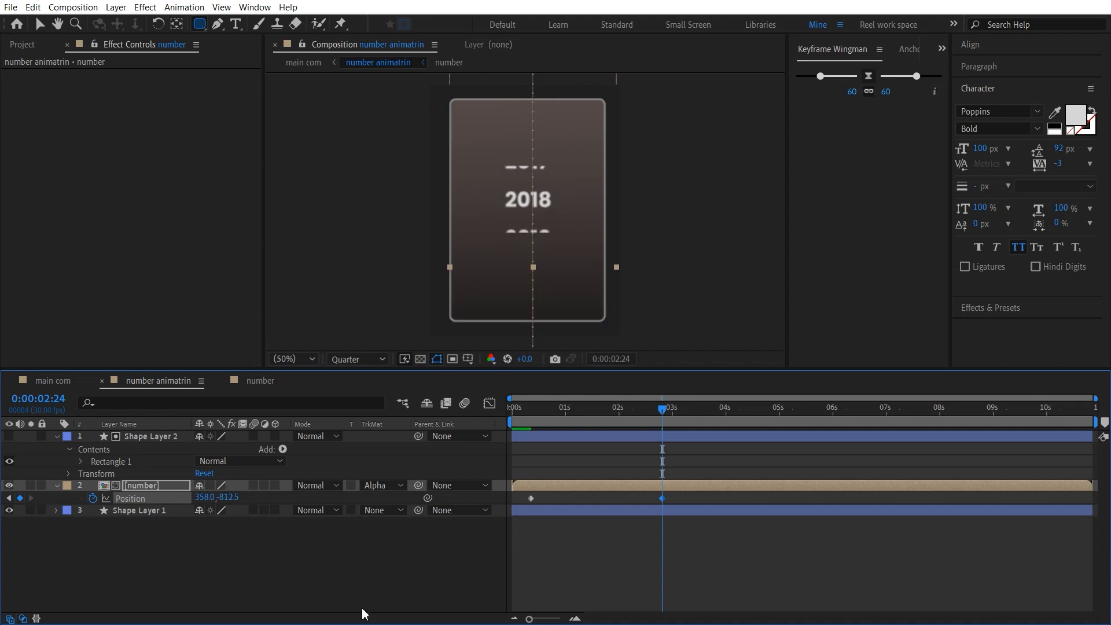
{"action": "left_click_drag", "start_coordinate": [563, 411], "coordinate": [522, 423]}
{"action": "key", "text": "space"}
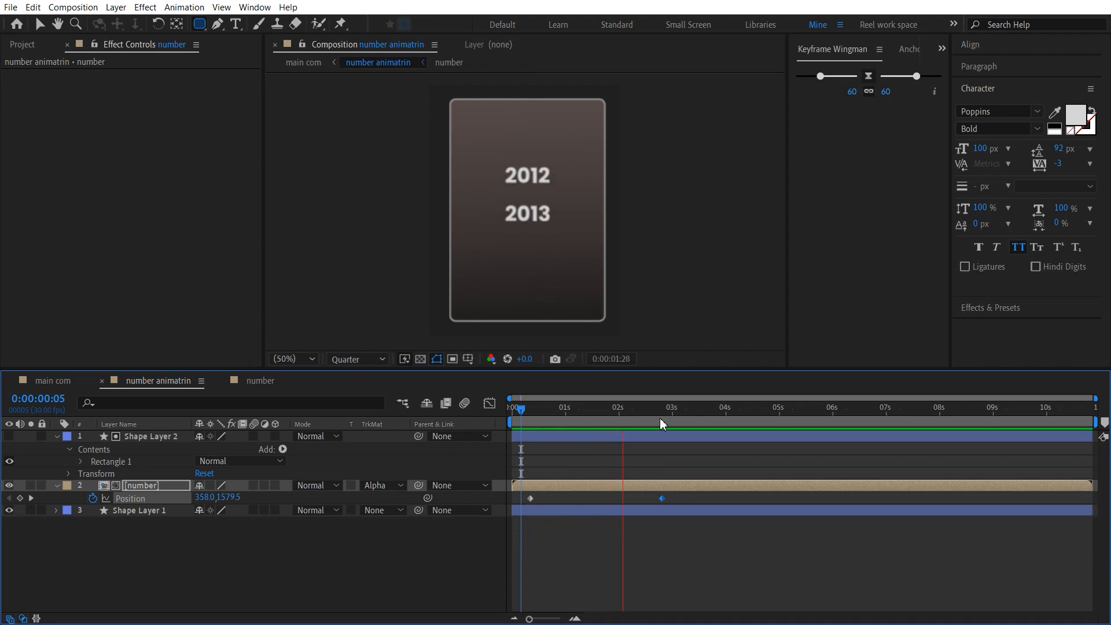
{"action": "key", "text": "space"}
Step: Apply Easy Ease to both position keyframes, reshape their speed curve into a steep, early peak, and preview the motion
{"action": "left_click_drag", "start_coordinate": [682, 496], "coordinate": [500, 512]}
{"action": "key", "text": "F9"}
{"action": "left_click", "coordinate": [489, 403]}
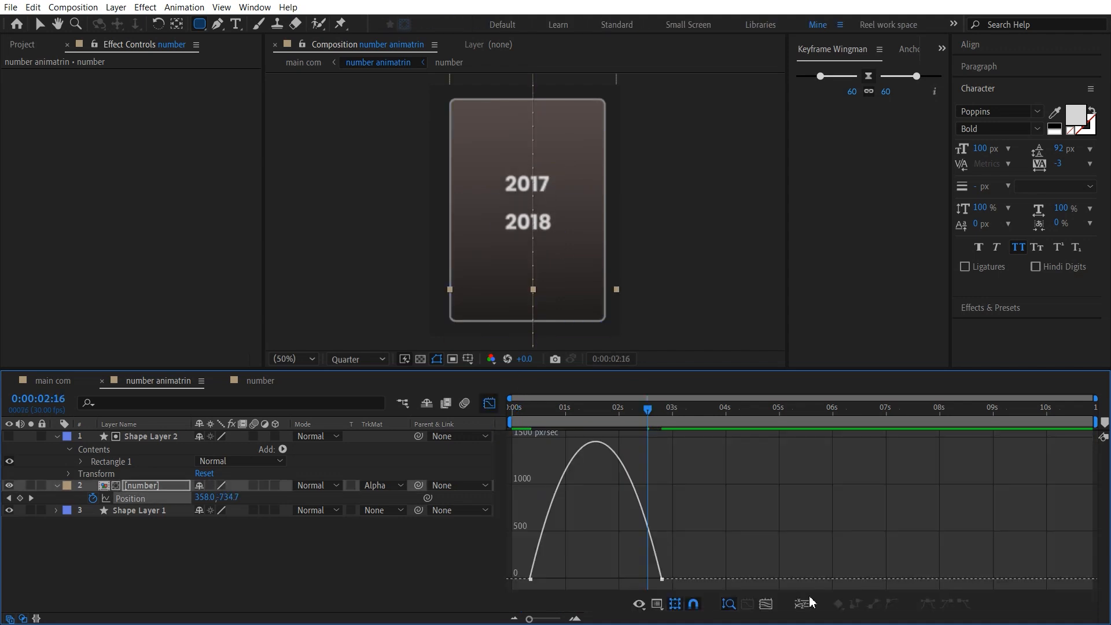
{"action": "left_click_drag", "start_coordinate": [728, 557], "coordinate": [515, 585]}
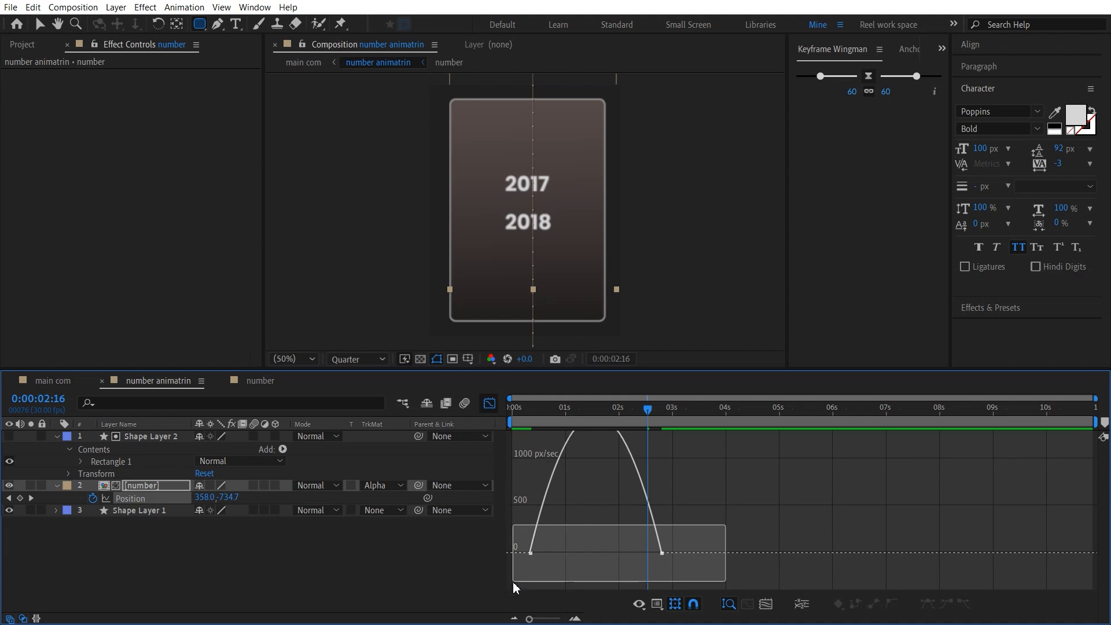
{"action": "left_click_drag", "start_coordinate": [639, 573], "coordinate": [570, 580]}
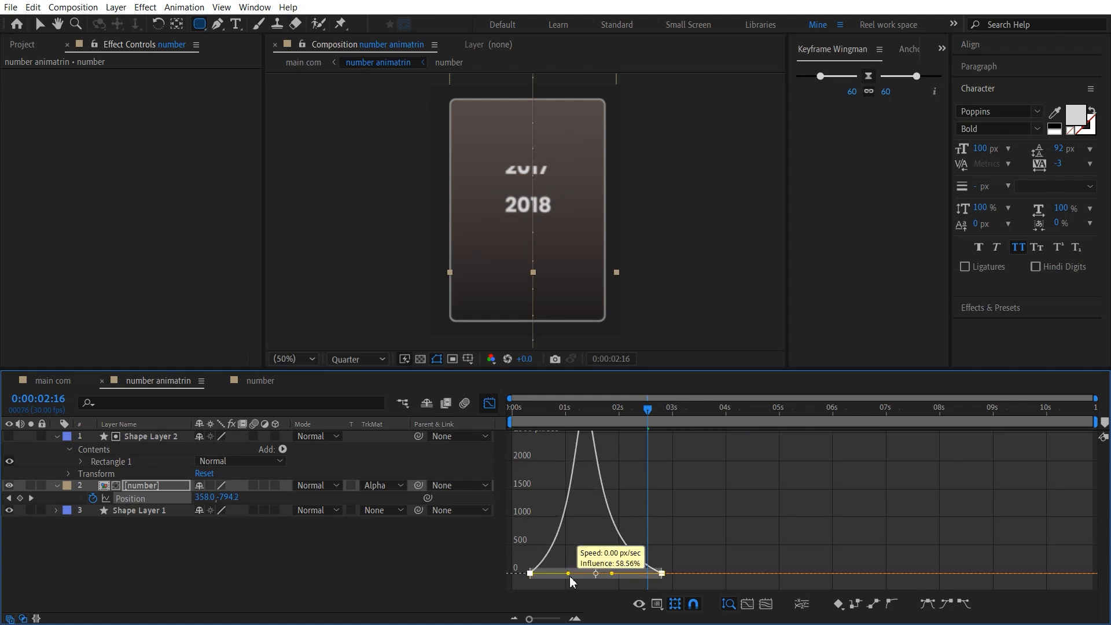
{"action": "left_click_drag", "start_coordinate": [571, 580], "coordinate": [570, 581]}
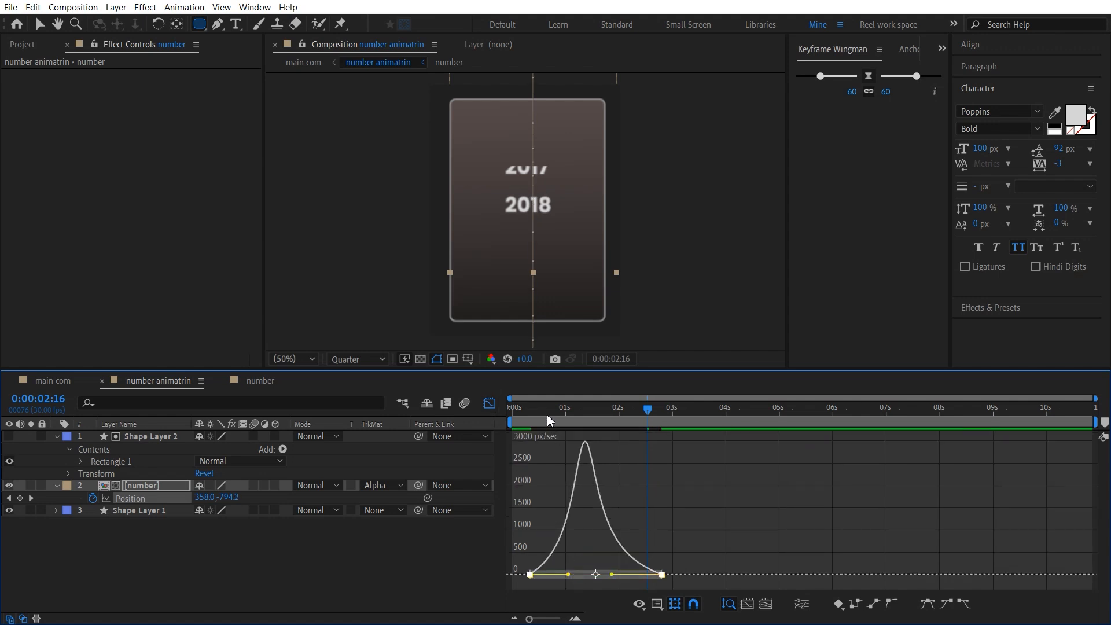
{"action": "key", "text": "space"}
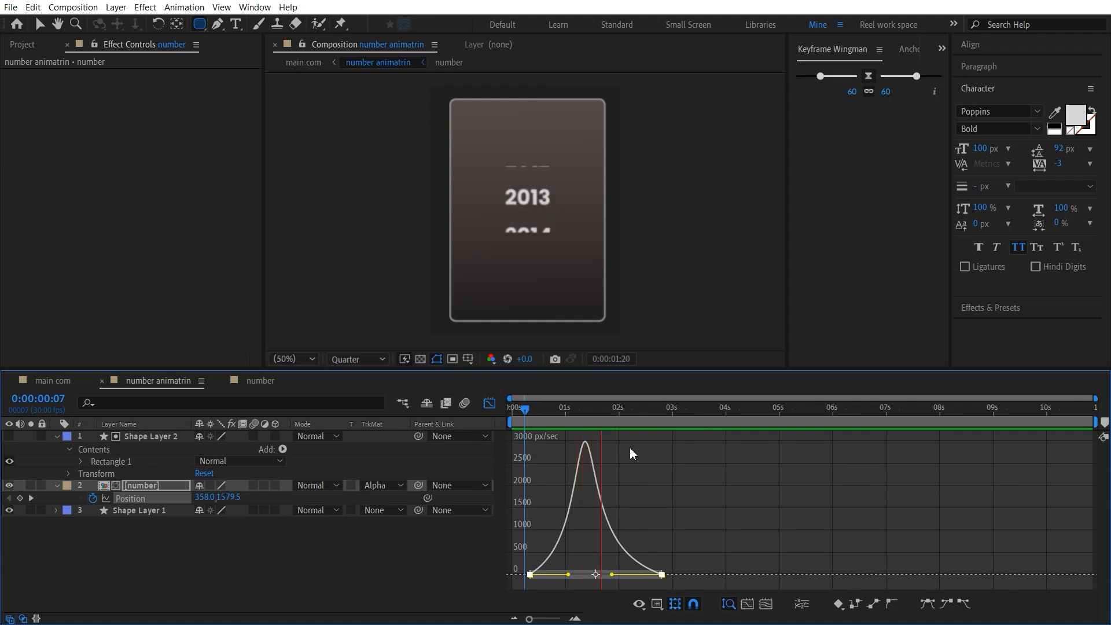
{"action": "key", "text": "space"}
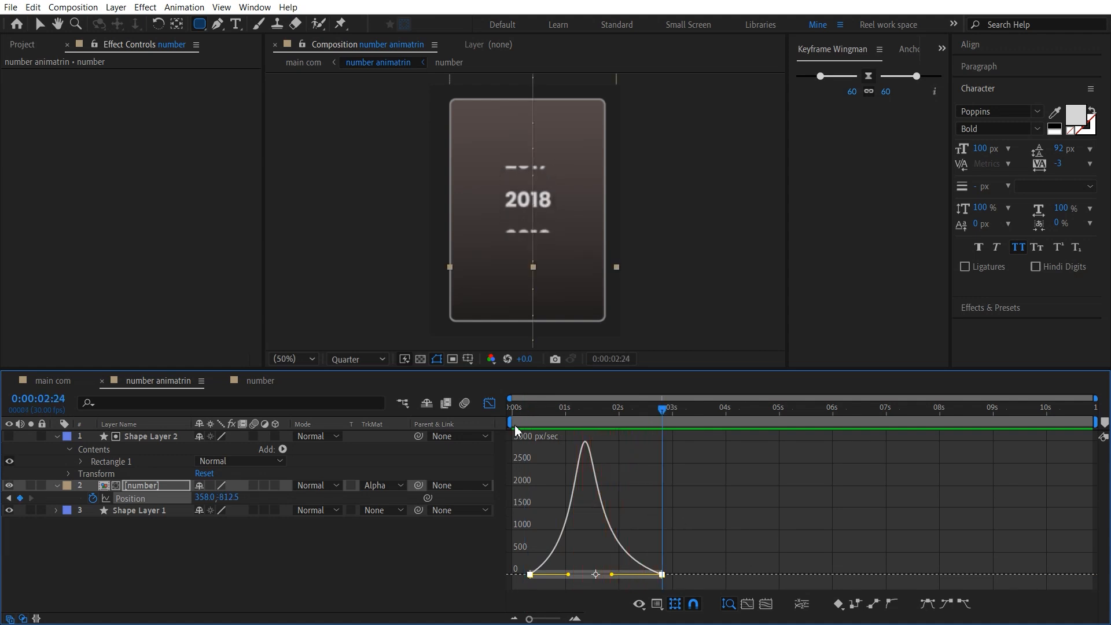
Step: Move the end position keyframe of the number layer to 0:00:04:05 and preview the slower scroll
{"action": "left_click", "coordinate": [489, 403]}
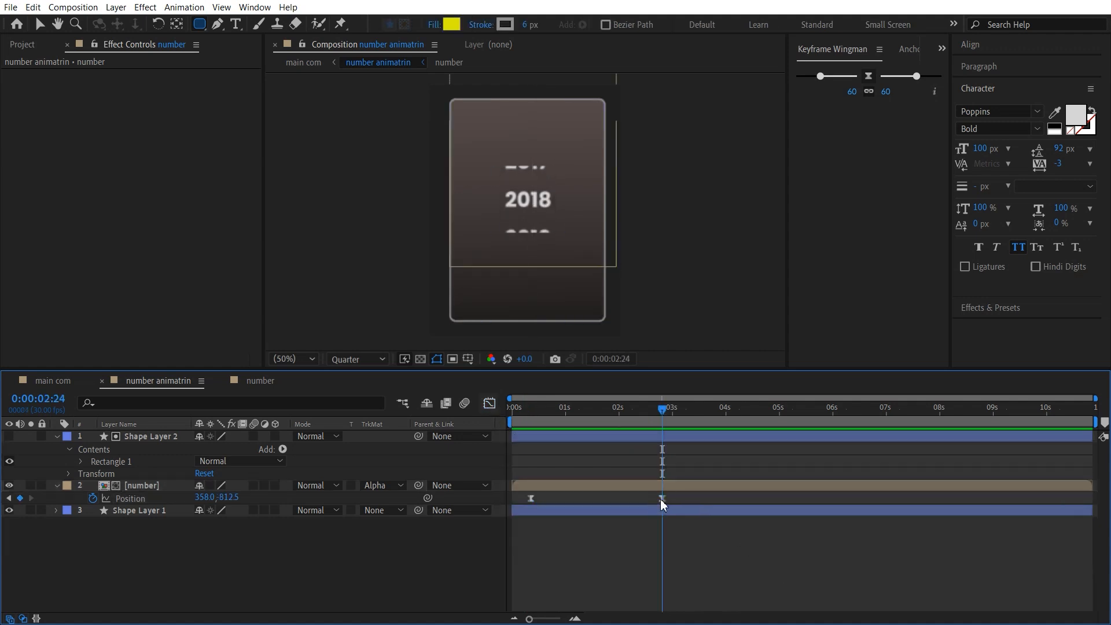
{"action": "left_click_drag", "start_coordinate": [662, 498], "coordinate": [734, 500]}
{"action": "key", "text": "space"}
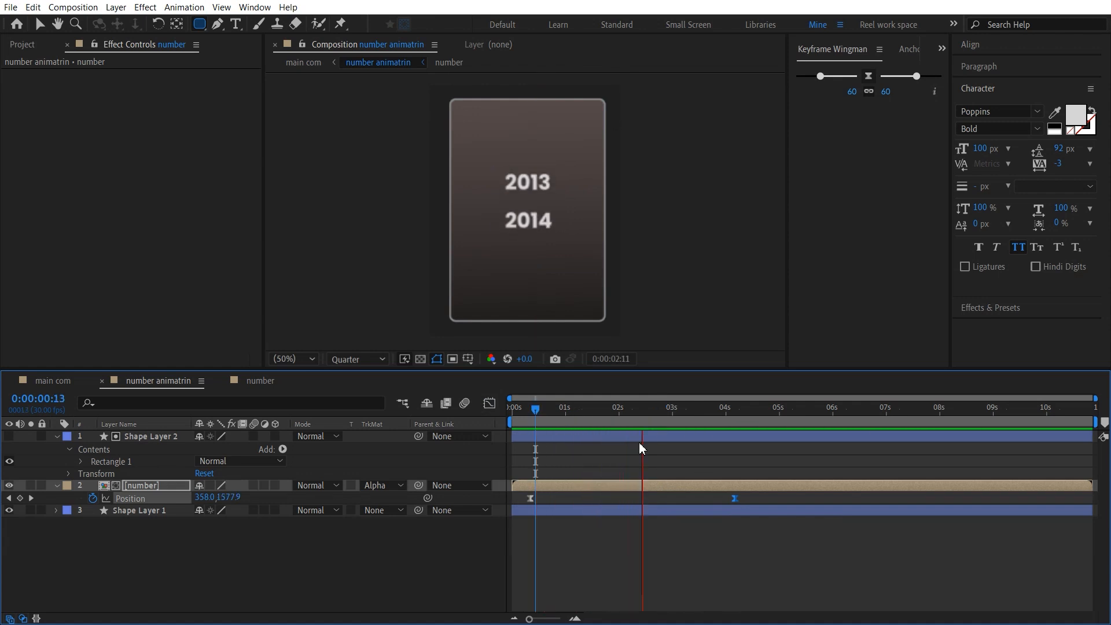
{"action": "key", "text": "space"}
Step: Shrink the matte rectangle slightly in height at both its upper and lower edges, and preview the animation
{"action": "left_click", "coordinate": [150, 436]}
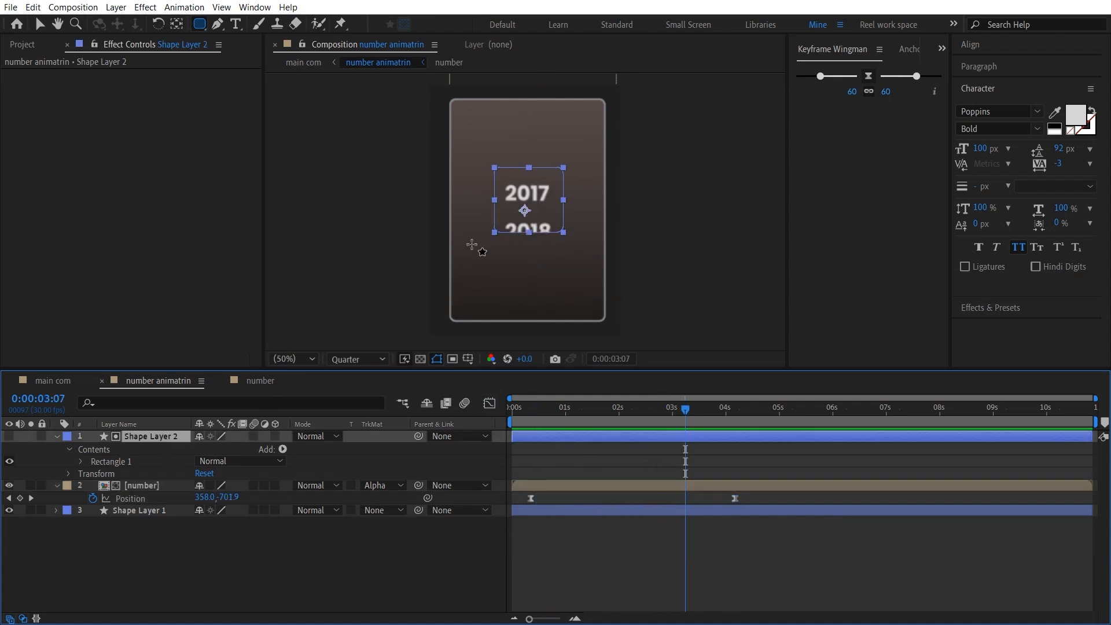
{"action": "key", "text": "v"}
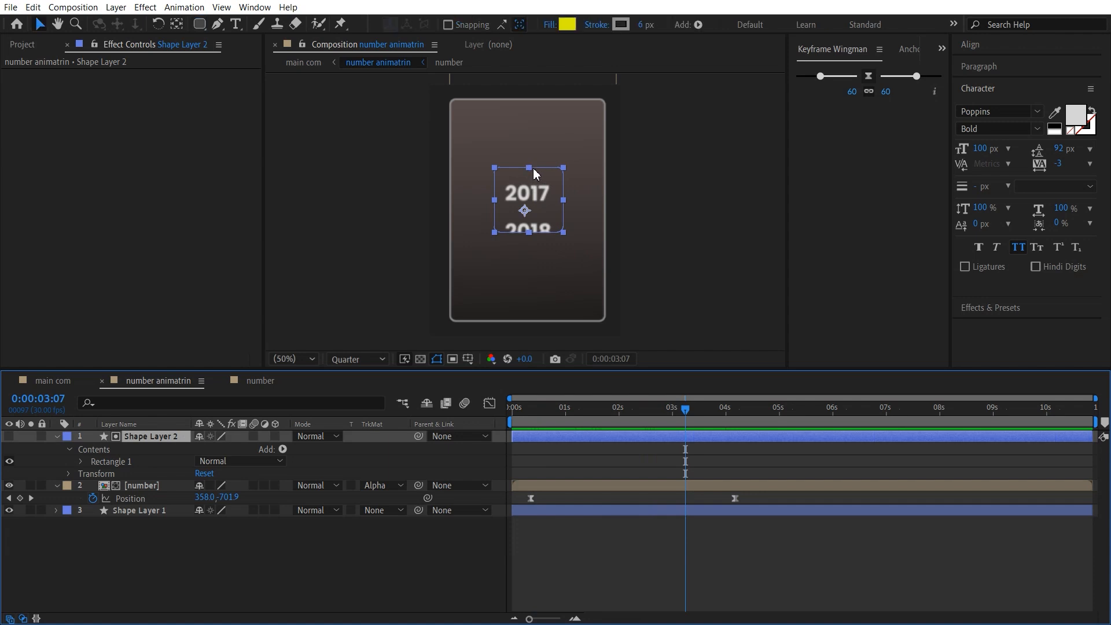
{"action": "left_click_drag", "start_coordinate": [529, 168], "coordinate": [533, 174]}
{"action": "key", "text": "space"}
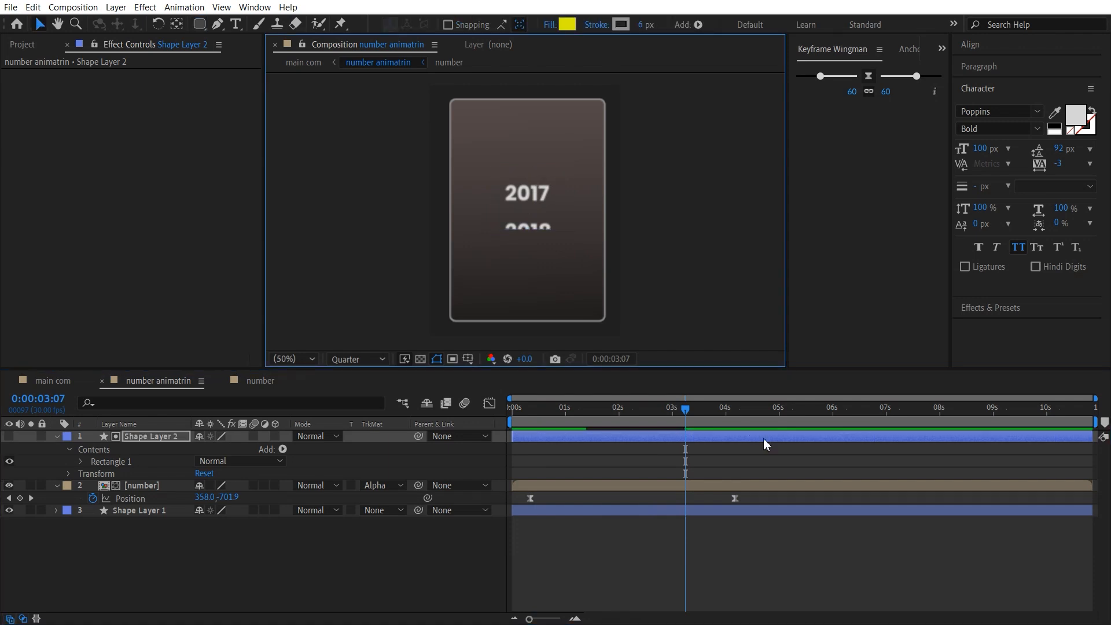
{"action": "key", "text": "space"}
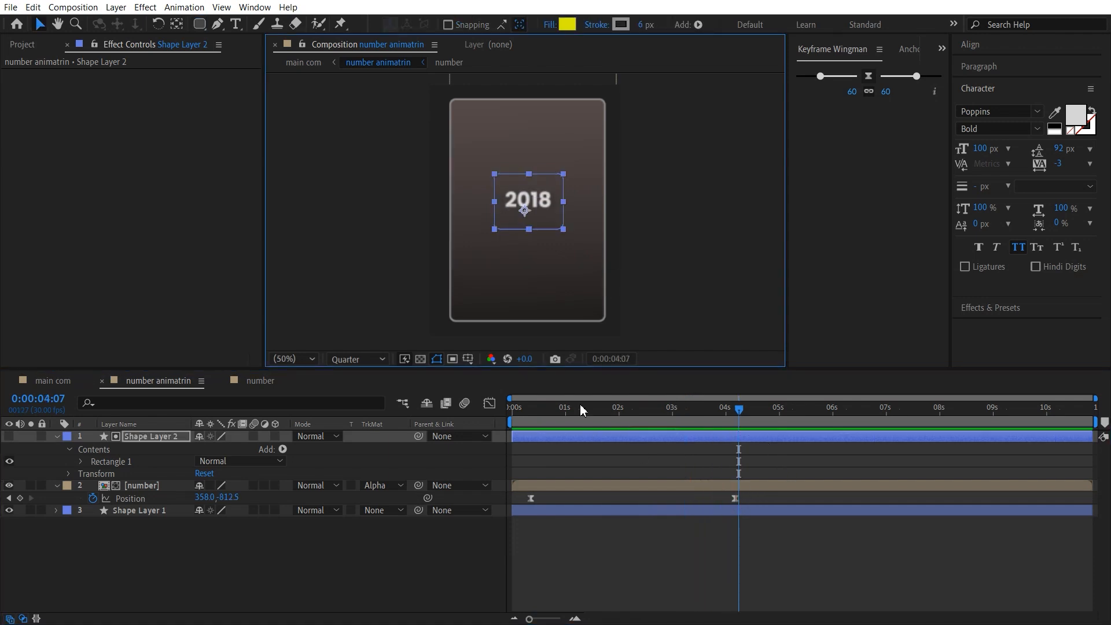
{"action": "left_click", "coordinate": [272, 540]}
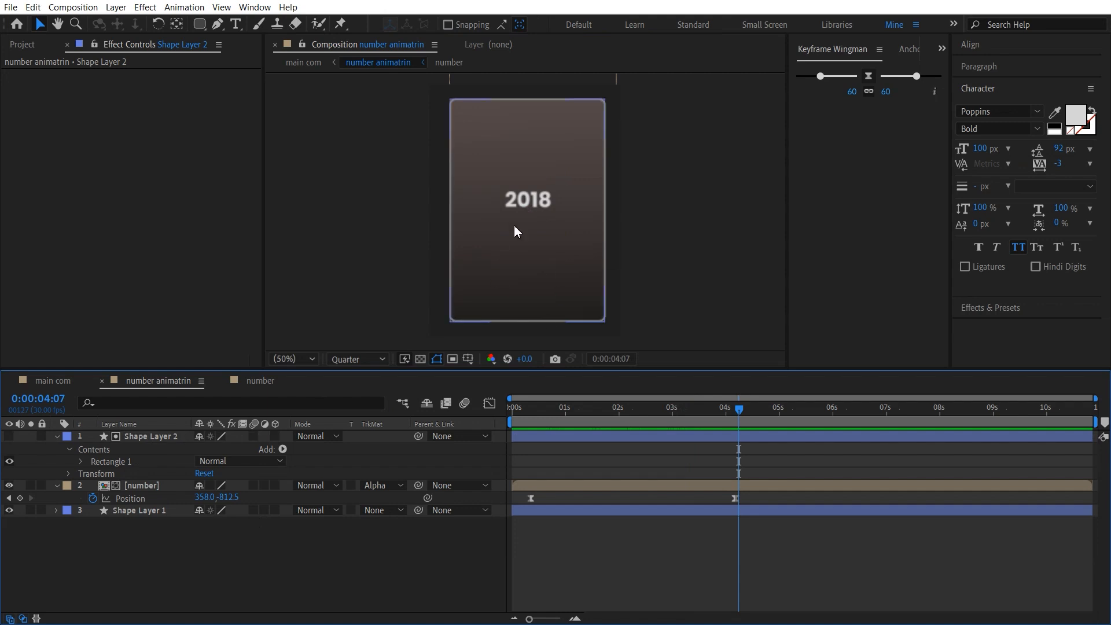
Step: In the "number" composition, reduce the leading of the year list text to 72 px
{"action": "left_click", "coordinate": [138, 487]}
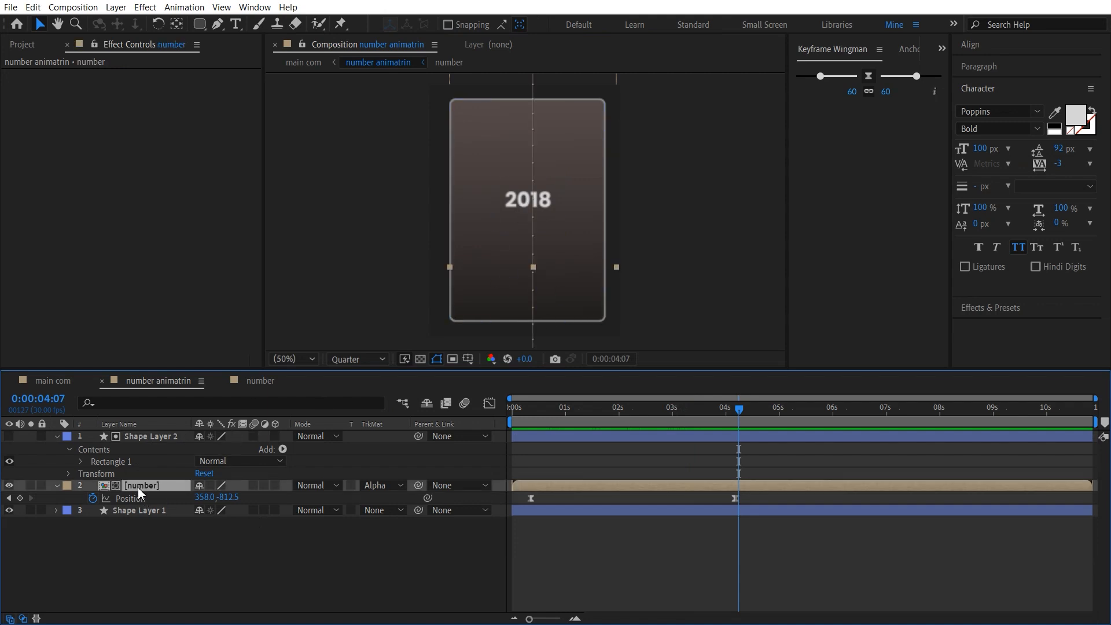
{"action": "double_click", "coordinate": [137, 487]}
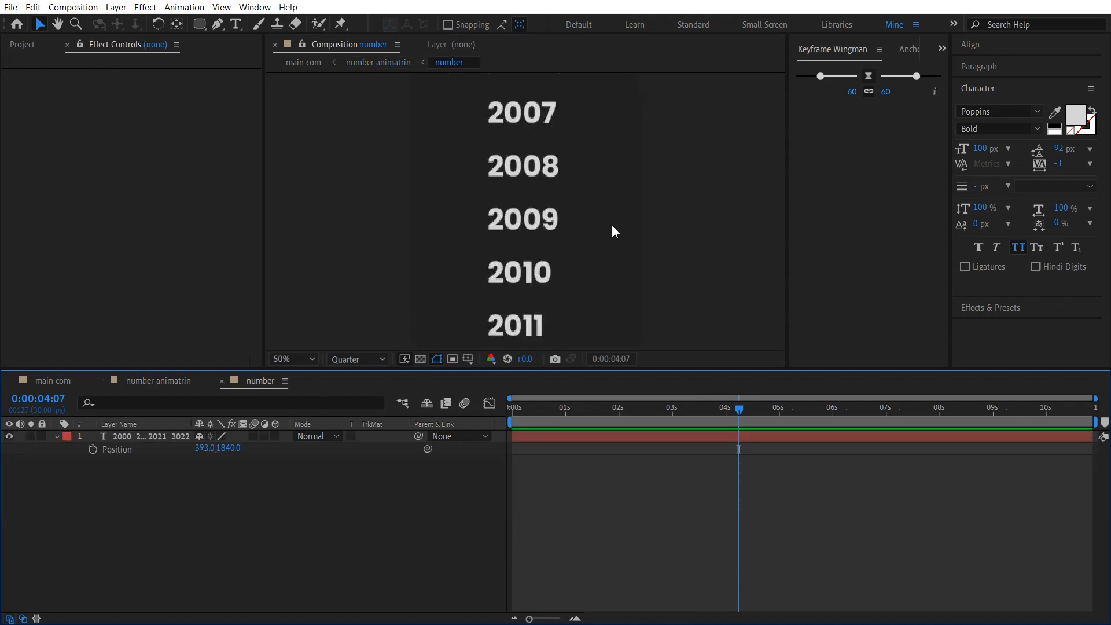
{"action": "left_click", "coordinate": [1058, 149]}
{"action": "left_click", "coordinate": [129, 436]}
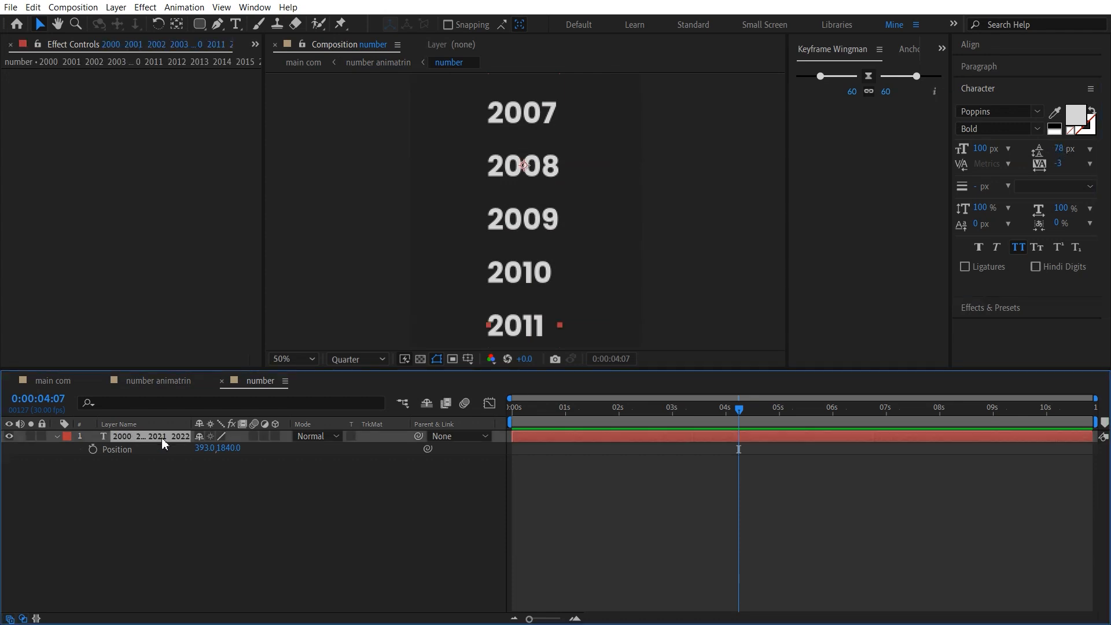
{"action": "left_click_drag", "start_coordinate": [1061, 151], "coordinate": [1057, 152]}
Step: In the "number animatrin" composition, set the number layer's Y position at the 0:00:04:05 keyframe to -286.5, centering 2018 in the matte
{"action": "left_click", "coordinate": [145, 381]}
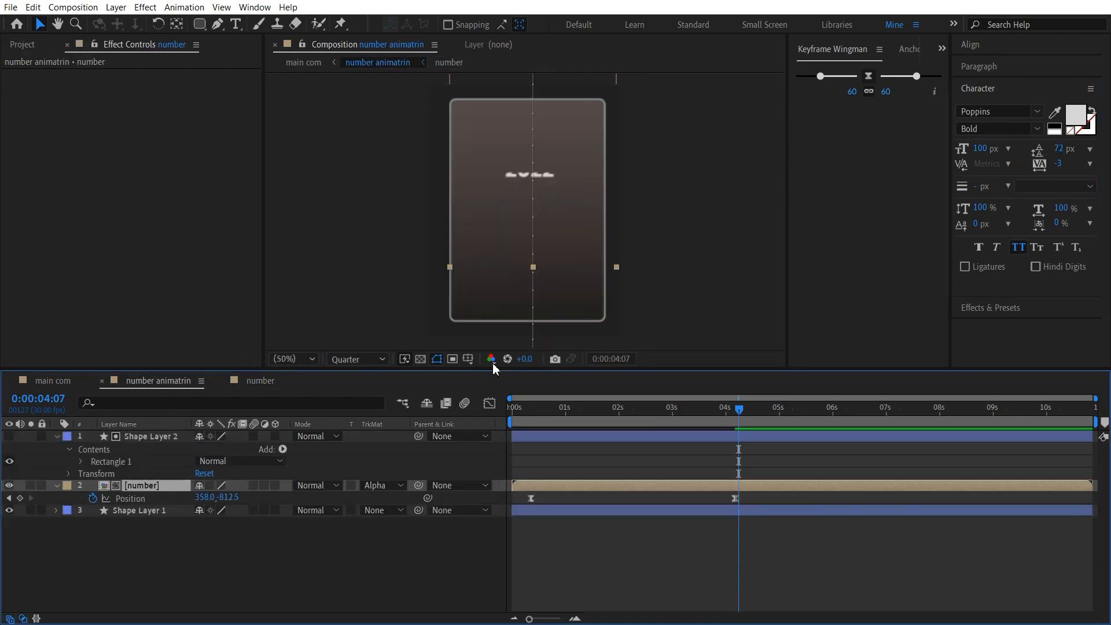
{"action": "key", "text": "j"}
{"action": "left_click_drag", "start_coordinate": [231, 497], "coordinate": [673, 441]}
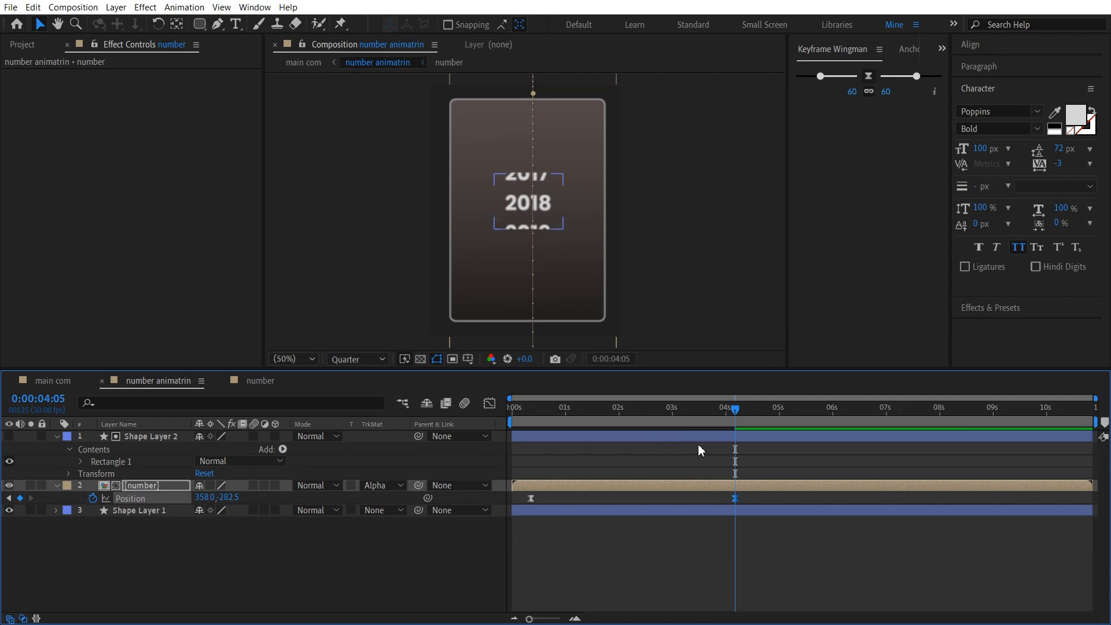
{"action": "left_click_drag", "start_coordinate": [229, 507], "coordinate": [222, 503]}
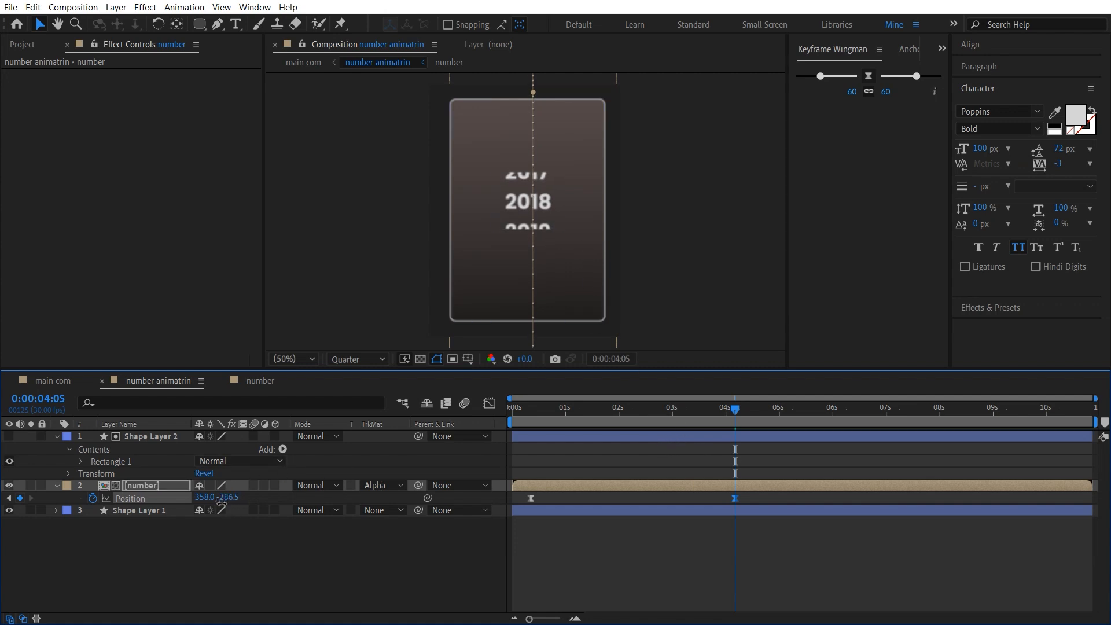
{"action": "left_click", "coordinate": [292, 561]}
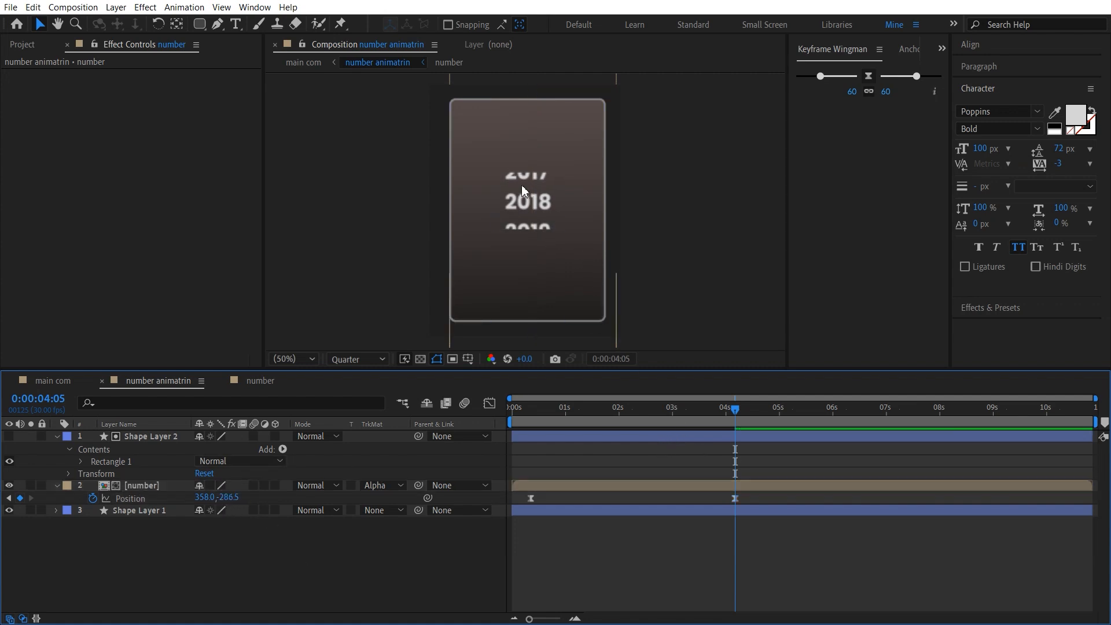
Step: Set the composition preview resolution to Half, keeping the 50% magnification
{"action": "left_click", "coordinate": [293, 359]}
{"action": "left_click", "coordinate": [351, 359]}
{"action": "left_click", "coordinate": [348, 391]}
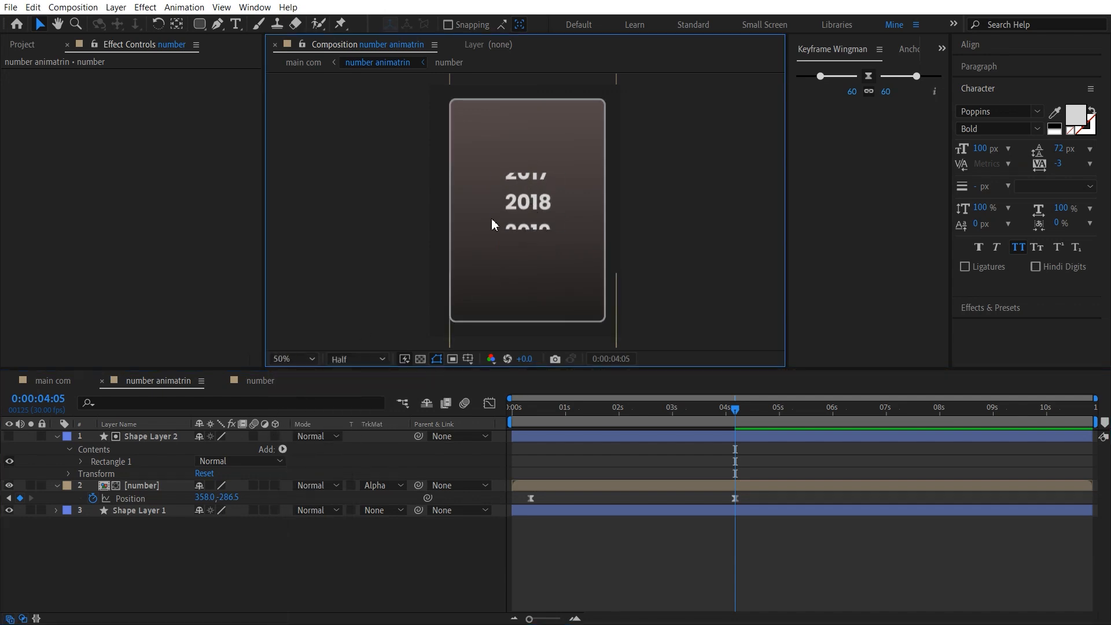
{"action": "left_click", "coordinate": [290, 359]}
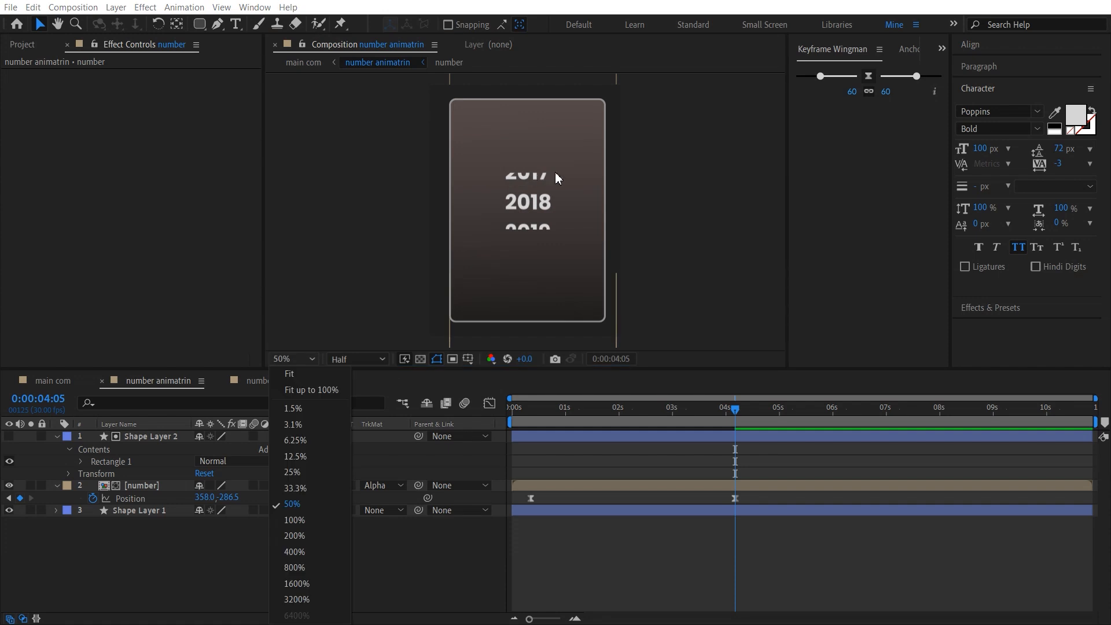
{"action": "left_click", "coordinate": [405, 559]}
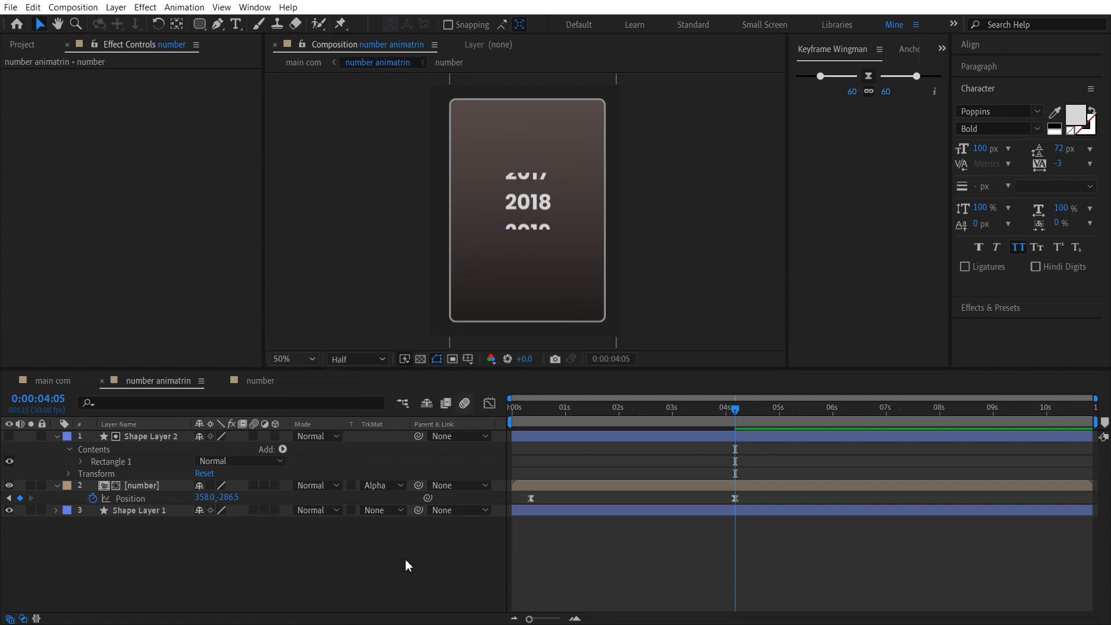
Step: Apply Fast Box Blur to the Shape Layer 2 matte with a blur radius of 25
{"action": "left_click", "coordinate": [139, 441]}
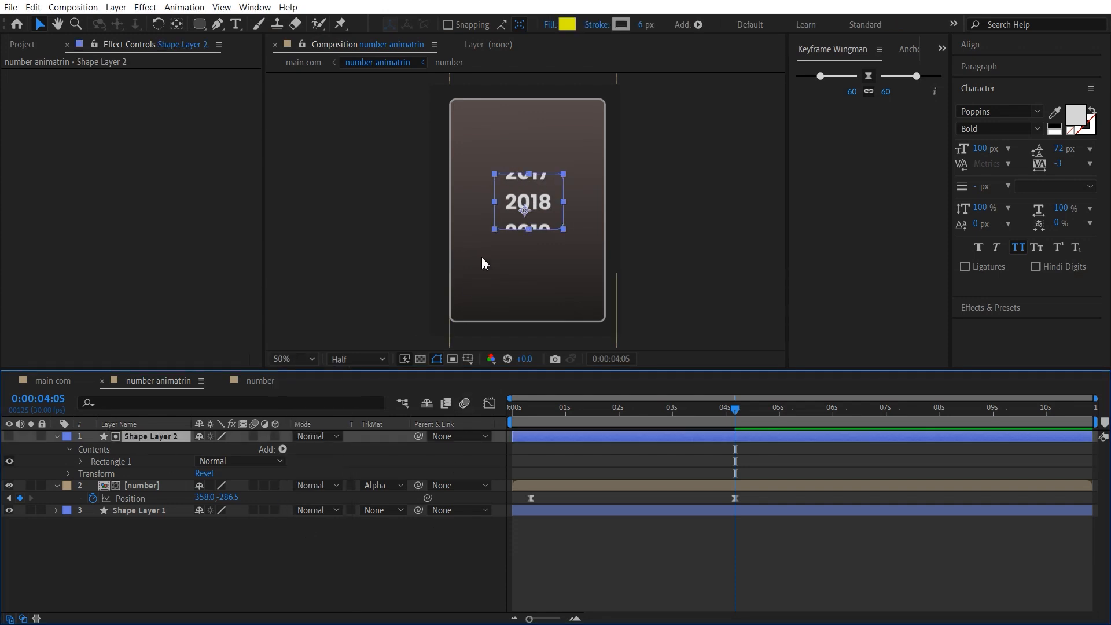
{"action": "left_click", "coordinate": [8, 436]}
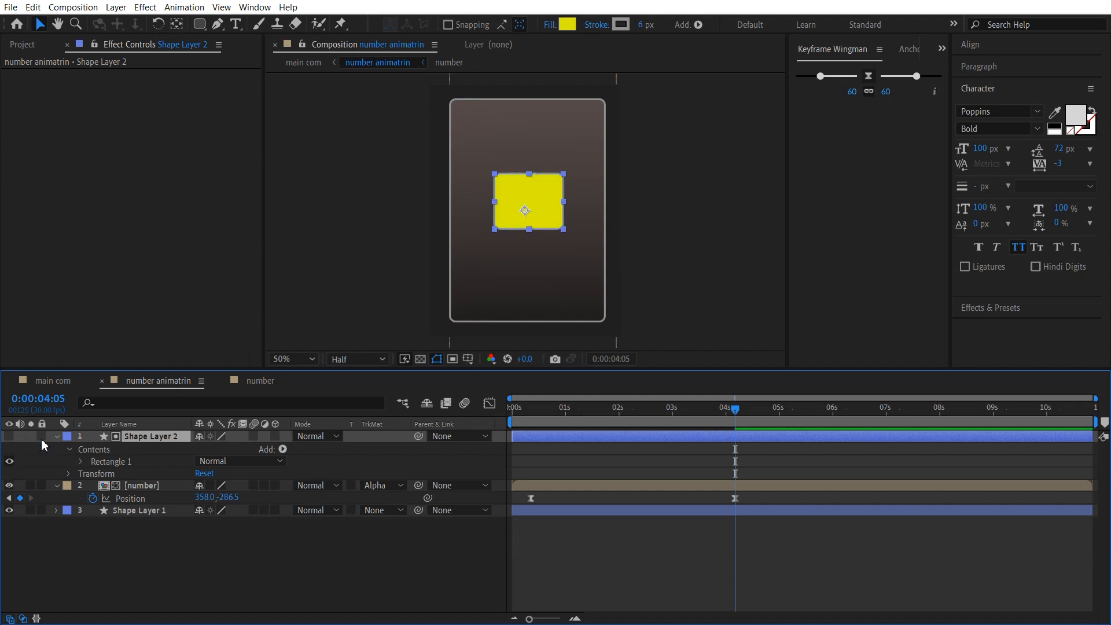
{"action": "key", "text": "ctrl+space"}
{"action": "type", "text": "fast"}
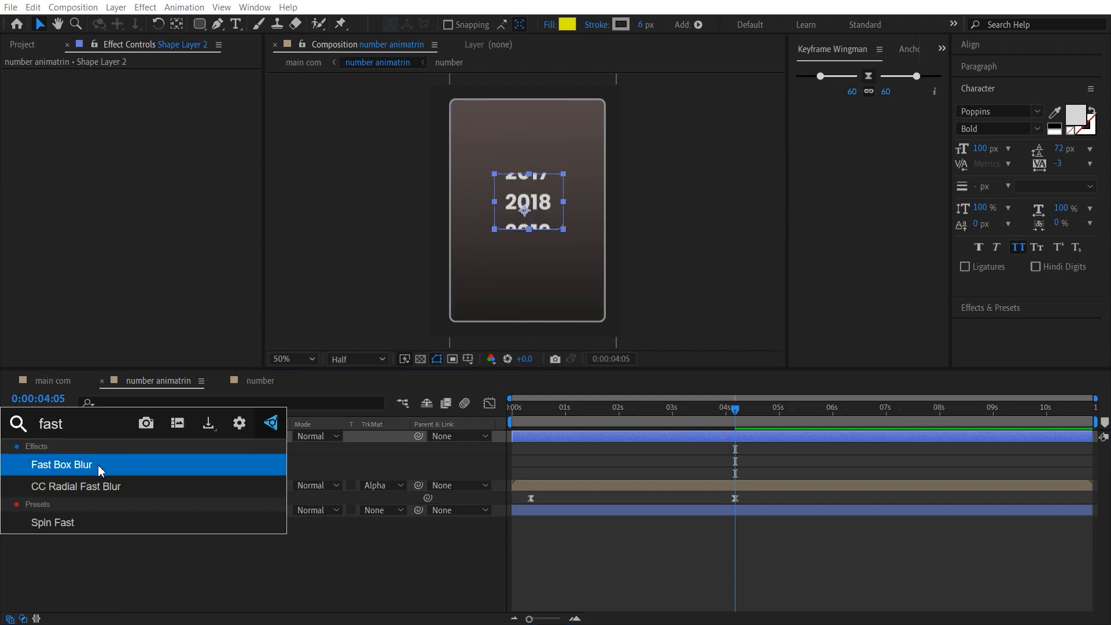
{"action": "left_click", "coordinate": [110, 466]}
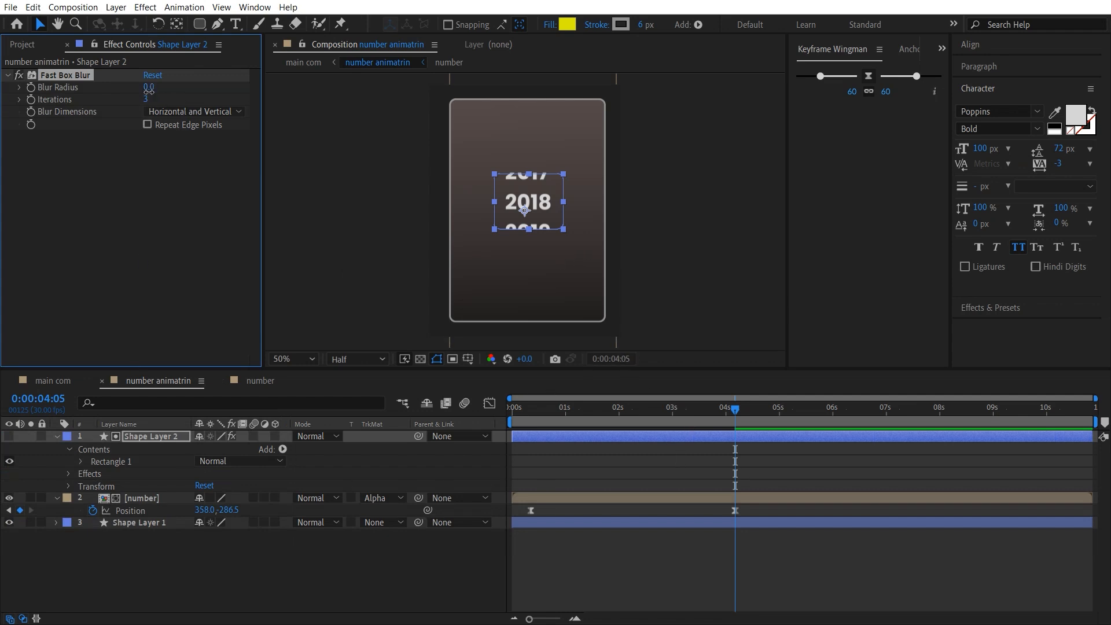
{"action": "left_click_drag", "start_coordinate": [149, 89], "coordinate": [160, 87]}
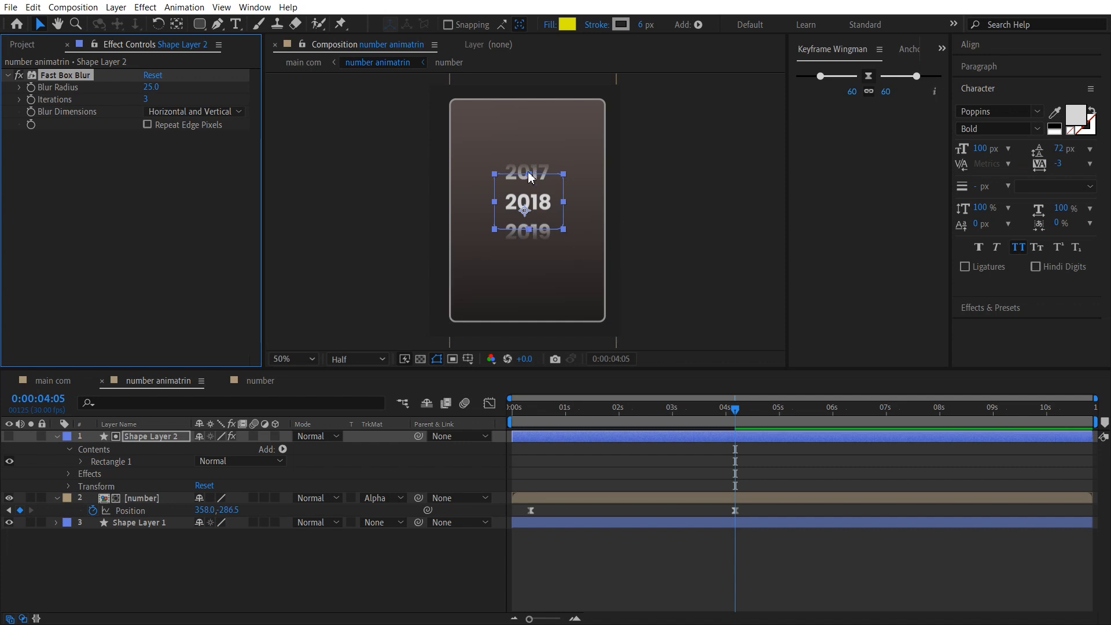
Step: Shrink the blurred matte rectangle's height around 2018 so the neighbouring years fade, and preview the animation from the start
{"action": "left_click_drag", "start_coordinate": [529, 175], "coordinate": [544, 206]}
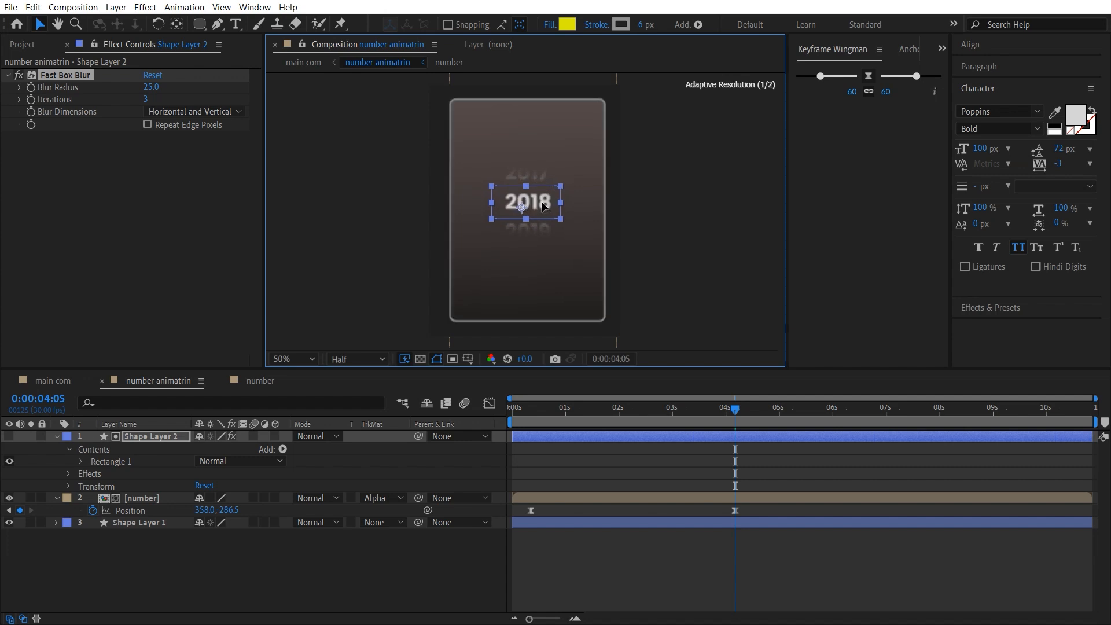
{"action": "left_click", "coordinate": [394, 586]}
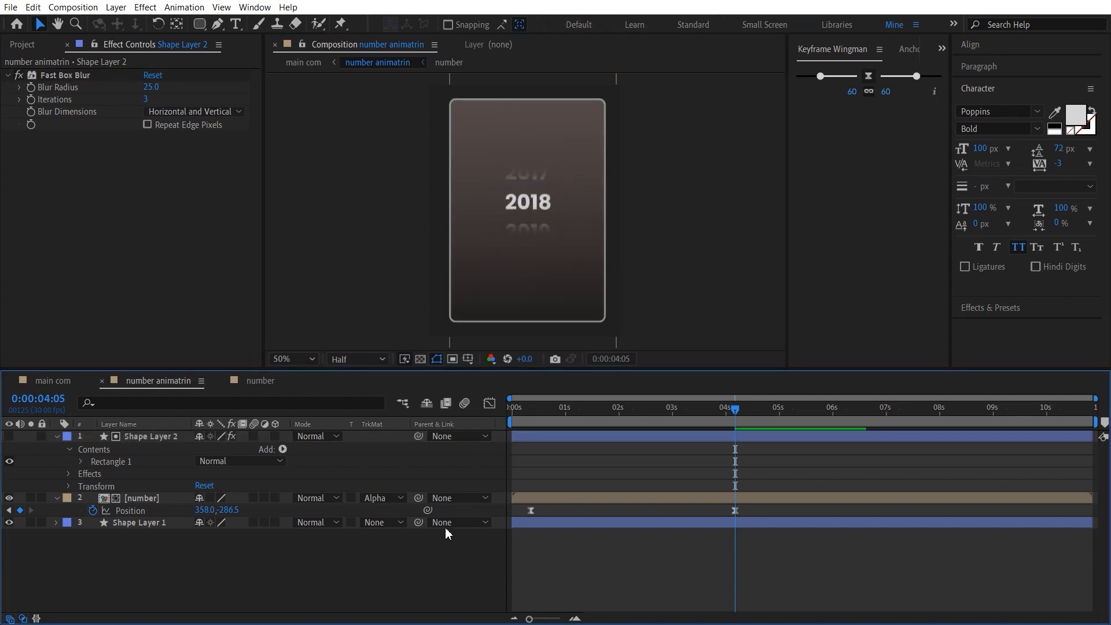
{"action": "left_click", "coordinate": [531, 222]}
{"action": "left_click", "coordinate": [159, 453]}
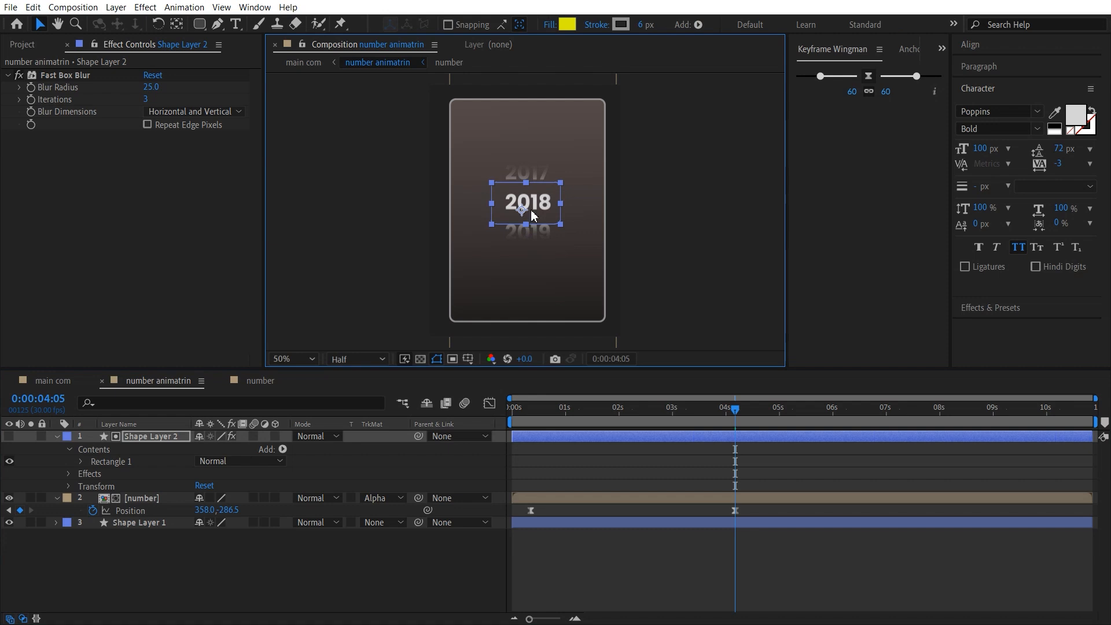
{"action": "key", "text": "Home"}
{"action": "key", "text": "space"}
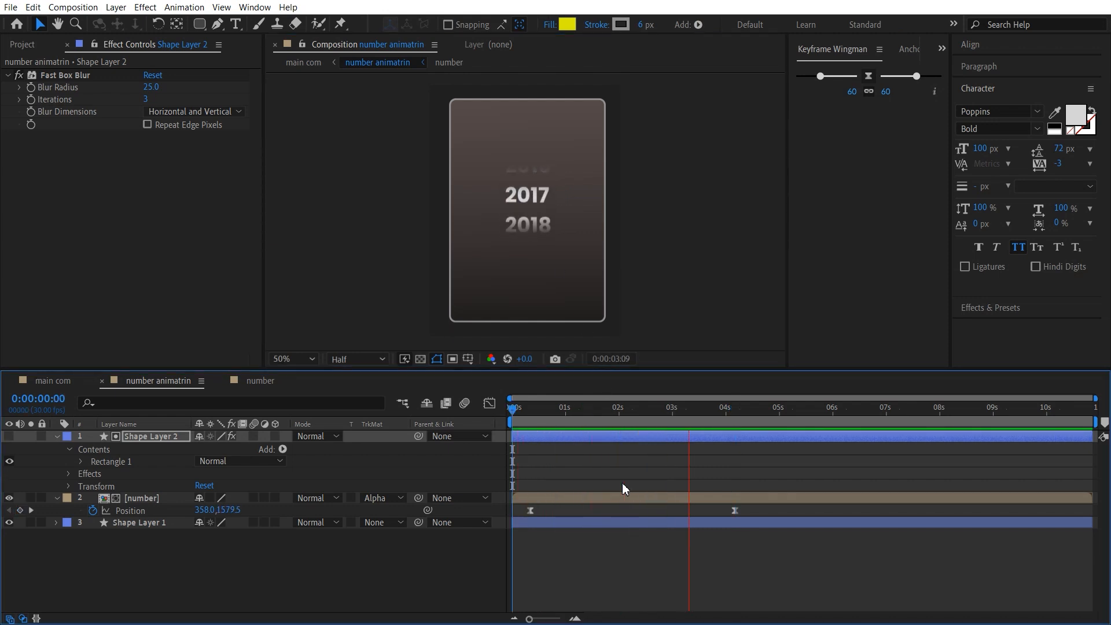
{"action": "key", "text": "space"}
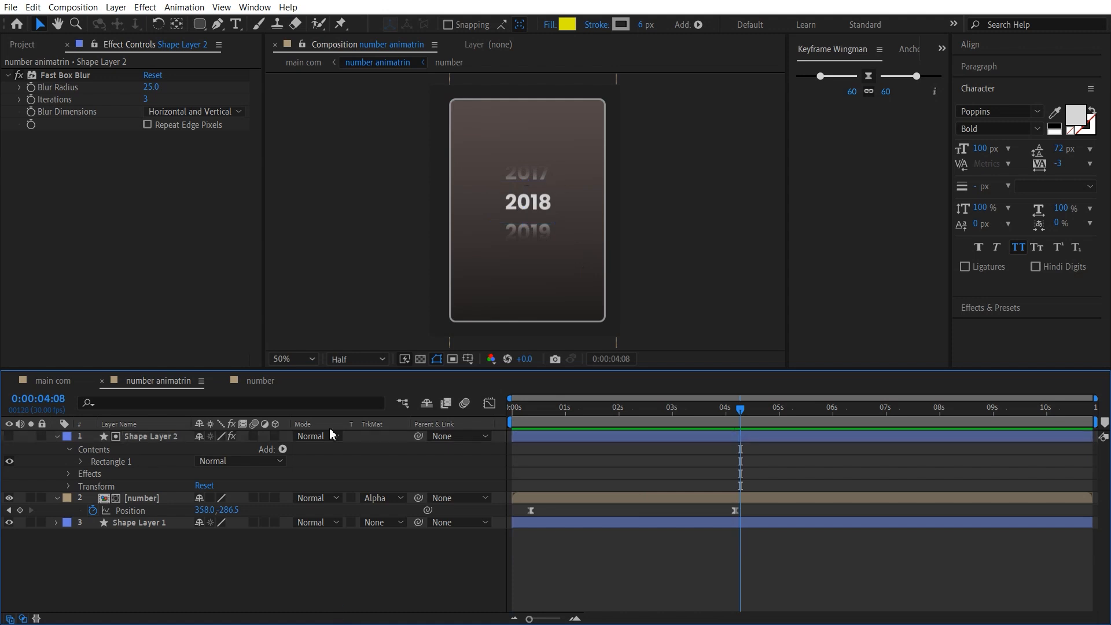
{"action": "left_click", "coordinate": [436, 264]}
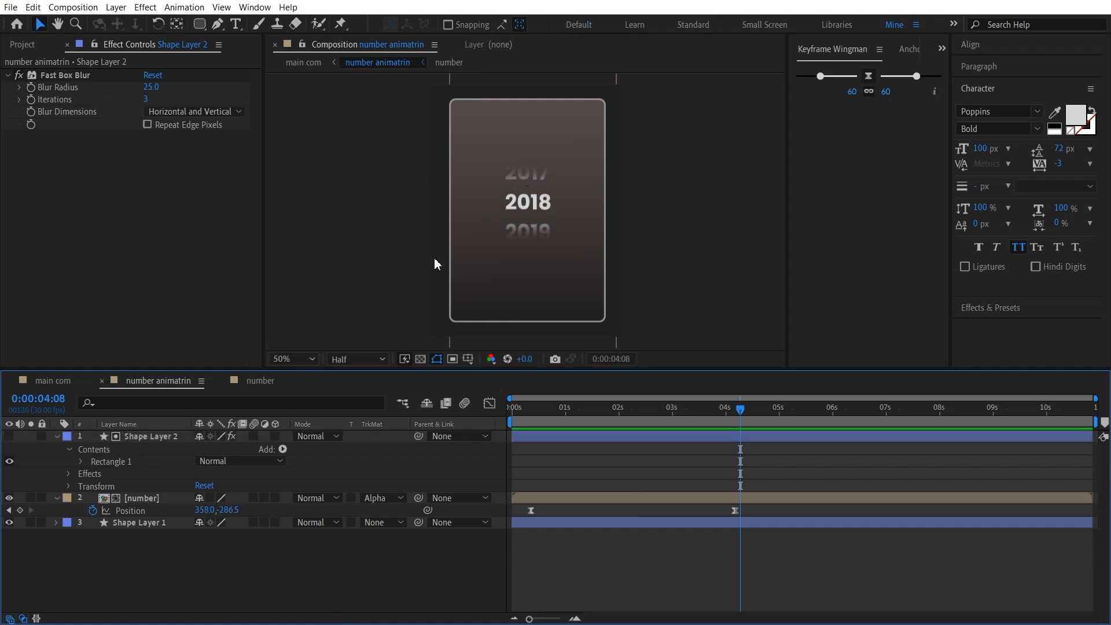
Step: Draw a straight horizontal line with the Pen tool across the upper part of the card, above the years
{"action": "left_click", "coordinate": [217, 24]}
{"action": "left_click", "coordinate": [592, 141]}
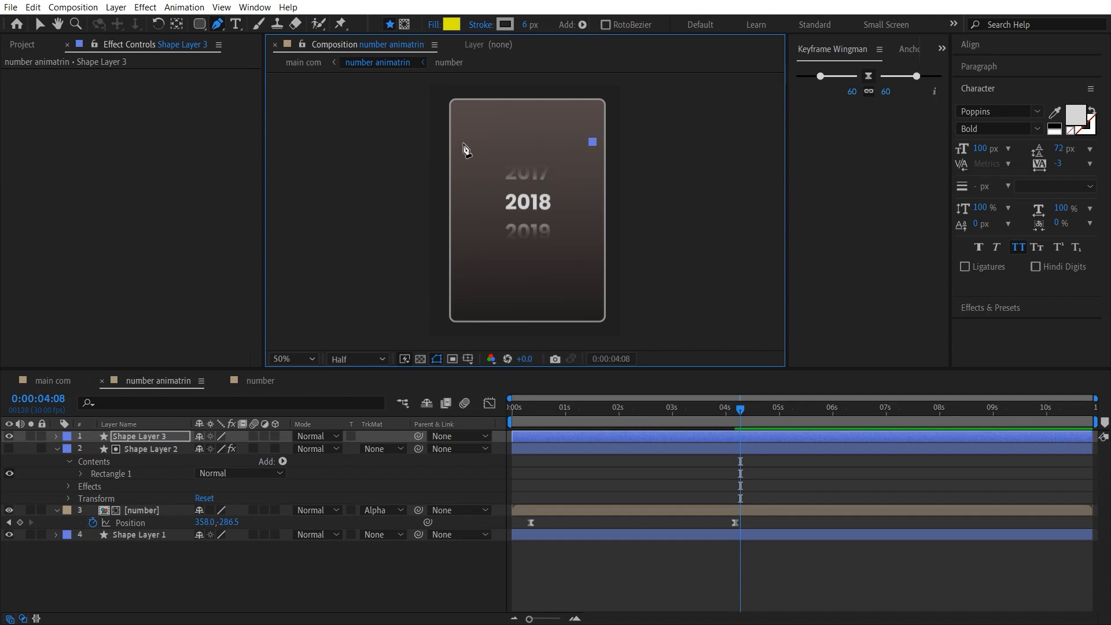
{"action": "left_click", "coordinate": [464, 142]}
{"action": "left_click", "coordinate": [368, 541]}
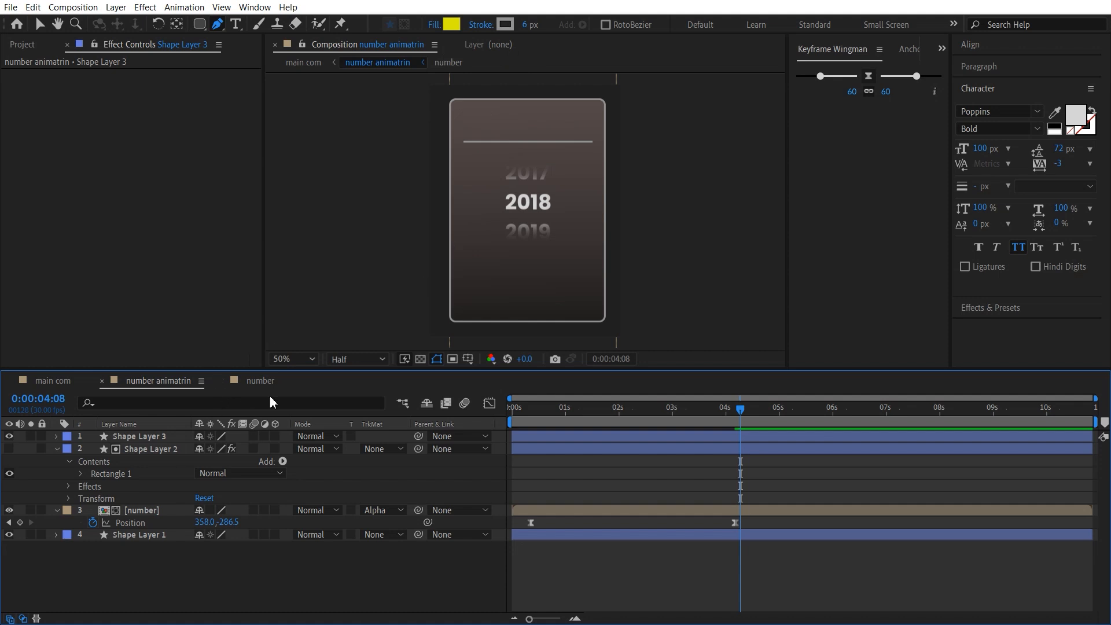
Step: Set the line cap of the new line's stroke on Shape Layer 3 to Round Cap
{"action": "left_click", "coordinate": [287, 359]}
{"action": "left_click", "coordinate": [294, 520]}
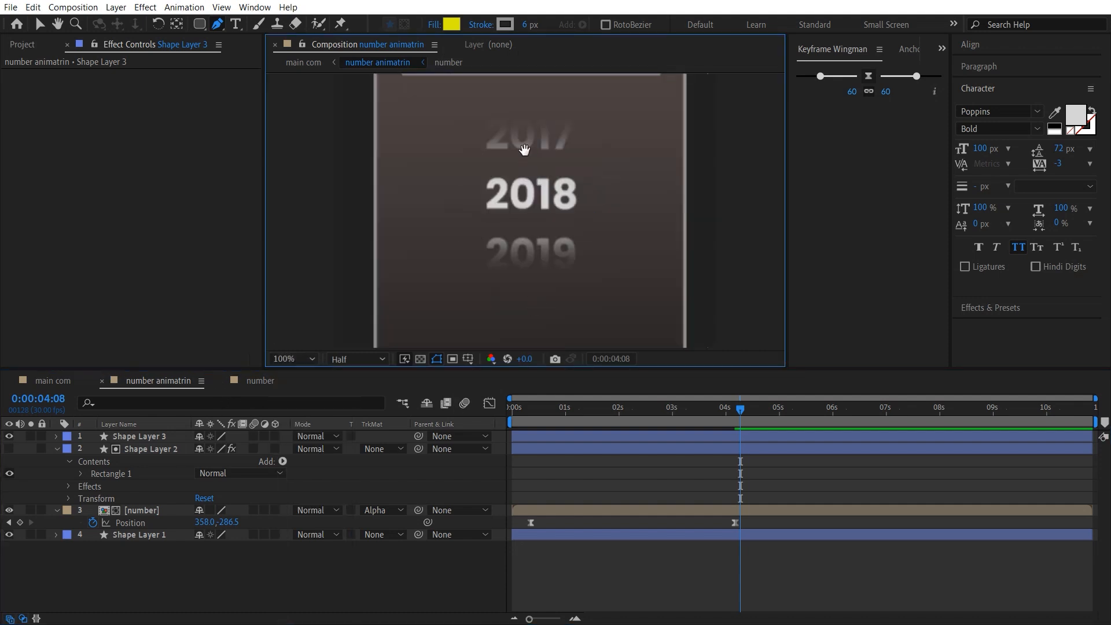
{"action": "left_click_drag", "start_coordinate": [520, 149], "coordinate": [486, 243]}
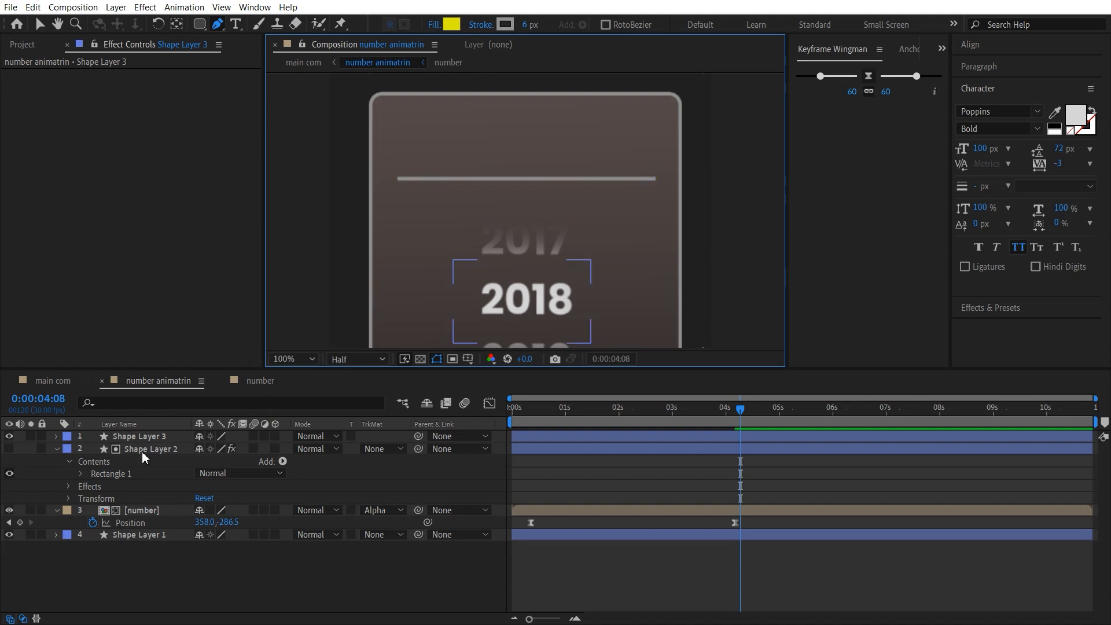
{"action": "left_click", "coordinate": [56, 436]}
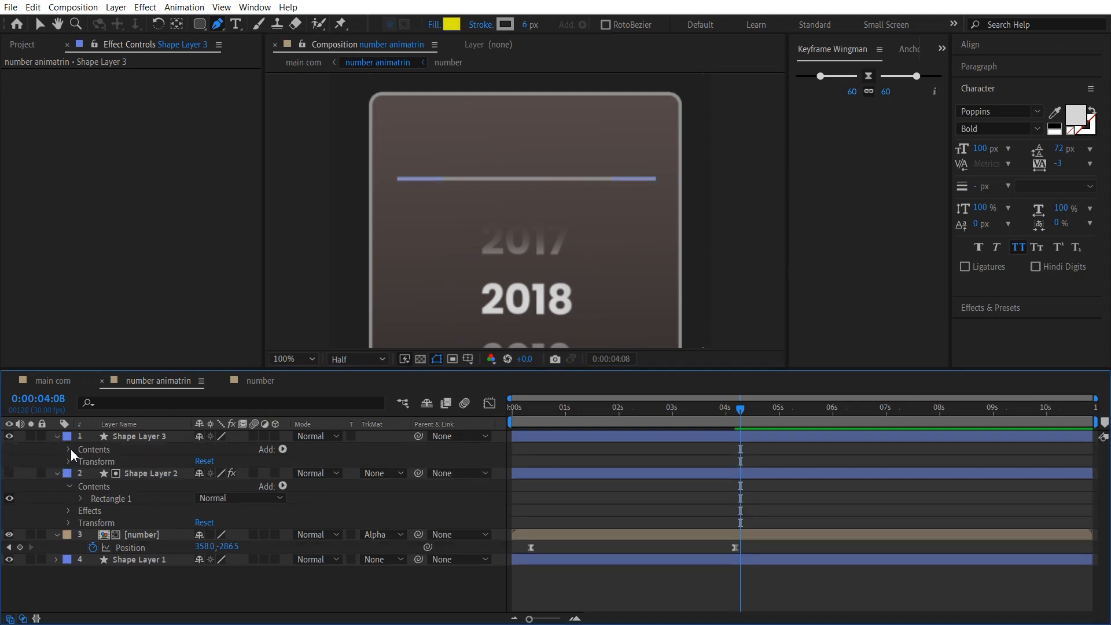
{"action": "left_click", "coordinate": [69, 449]}
{"action": "left_click", "coordinate": [82, 461]}
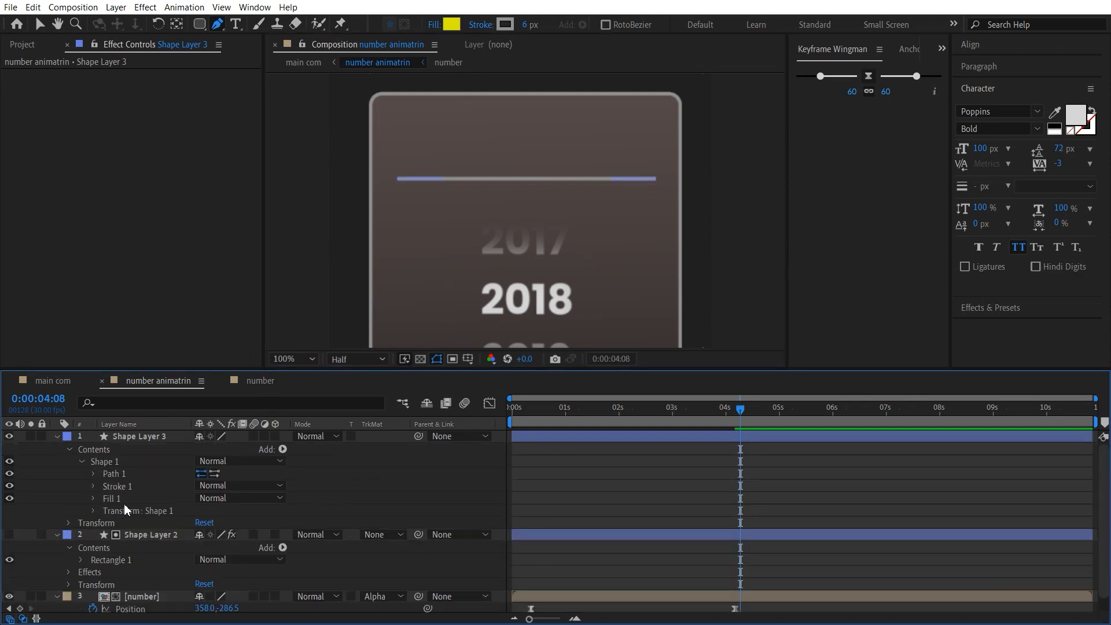
{"action": "left_click", "coordinate": [93, 486]}
{"action": "left_click", "coordinate": [239, 545]}
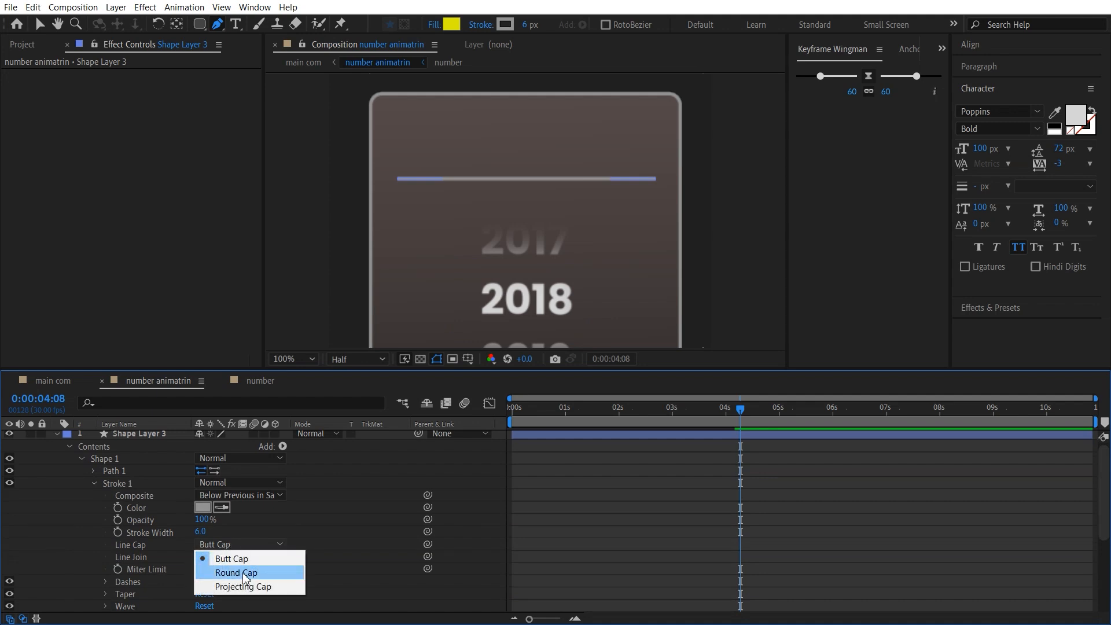
{"action": "left_click", "coordinate": [242, 571]}
{"action": "left_click", "coordinate": [57, 434]}
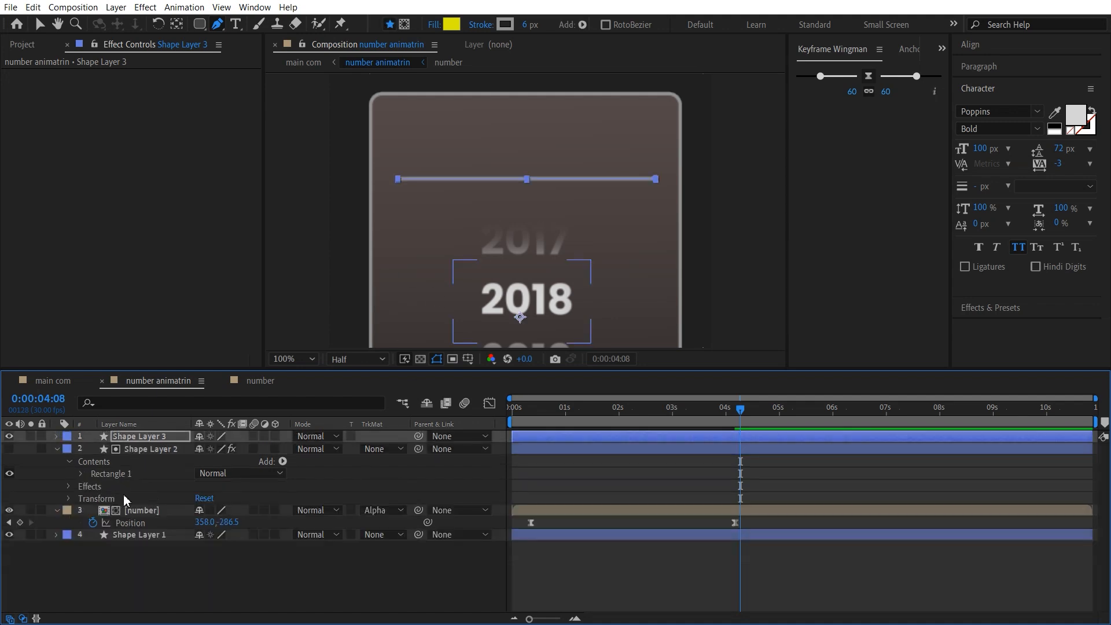
{"action": "left_click", "coordinate": [154, 565]}
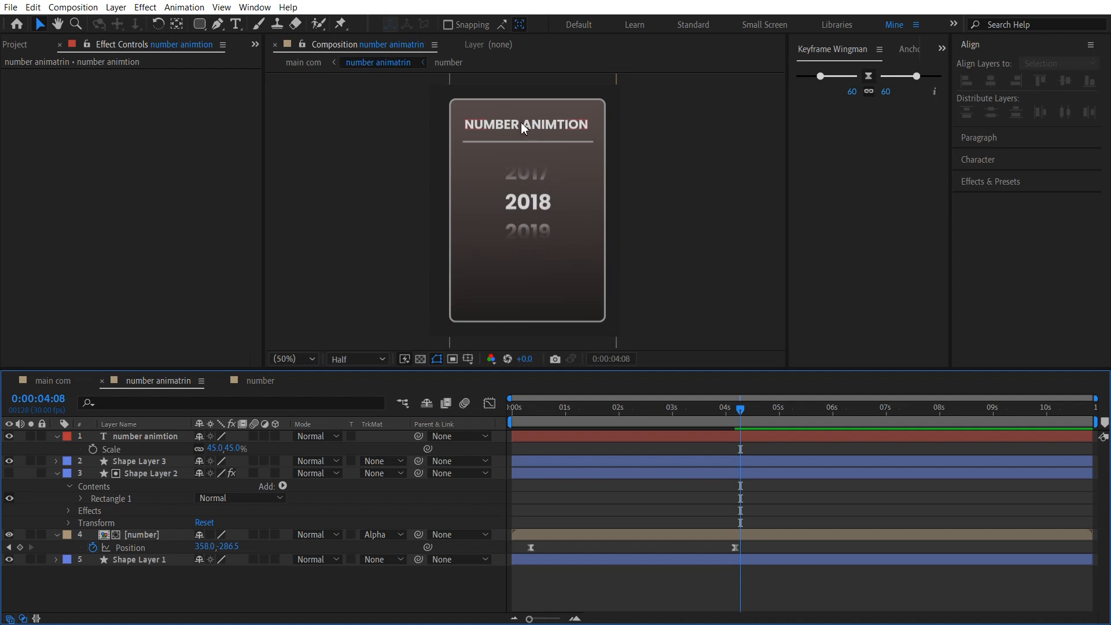
Step: Align all five layers, from the title text to Shape Layer 1, horizontally on their centers relative to the selection
{"action": "left_click", "coordinate": [139, 439]}
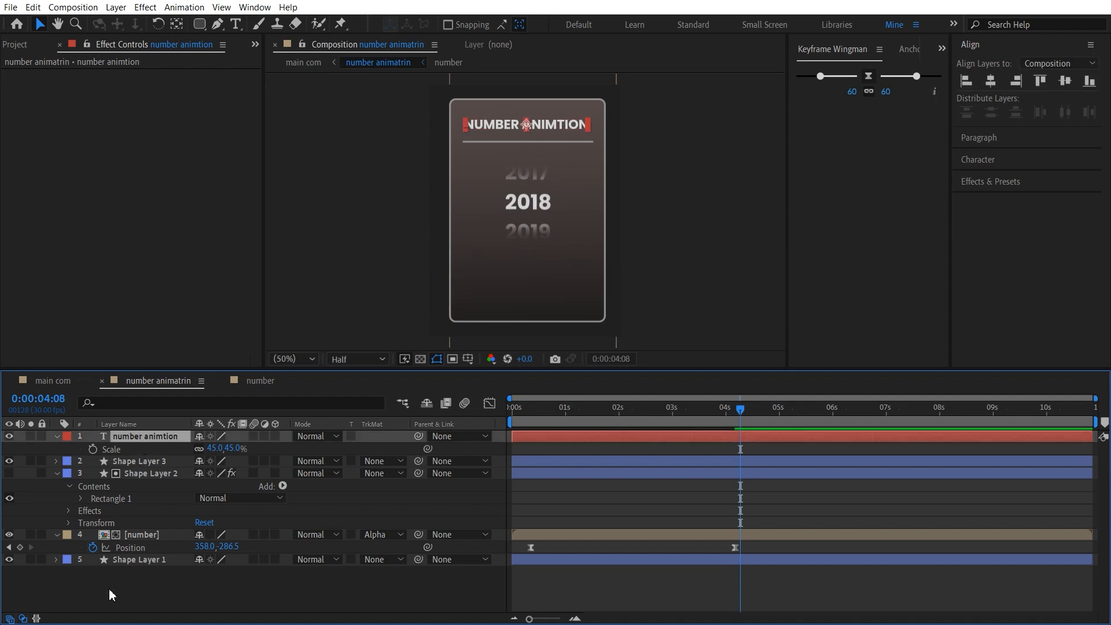
{"action": "left_click", "coordinate": [139, 561], "text": "shift"}
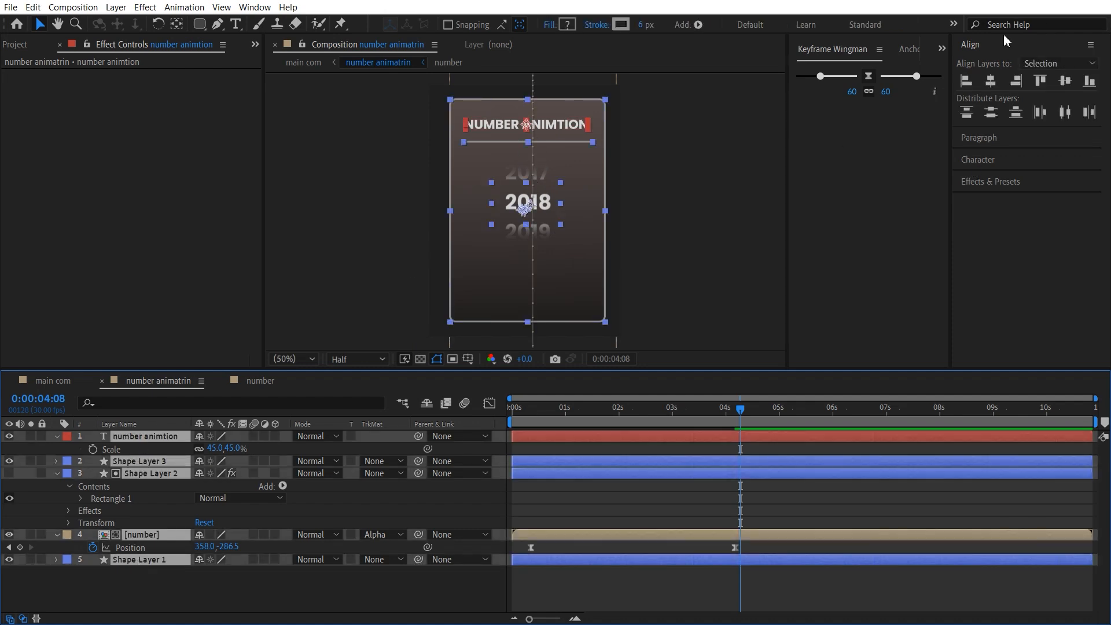
{"action": "left_click", "coordinate": [998, 51]}
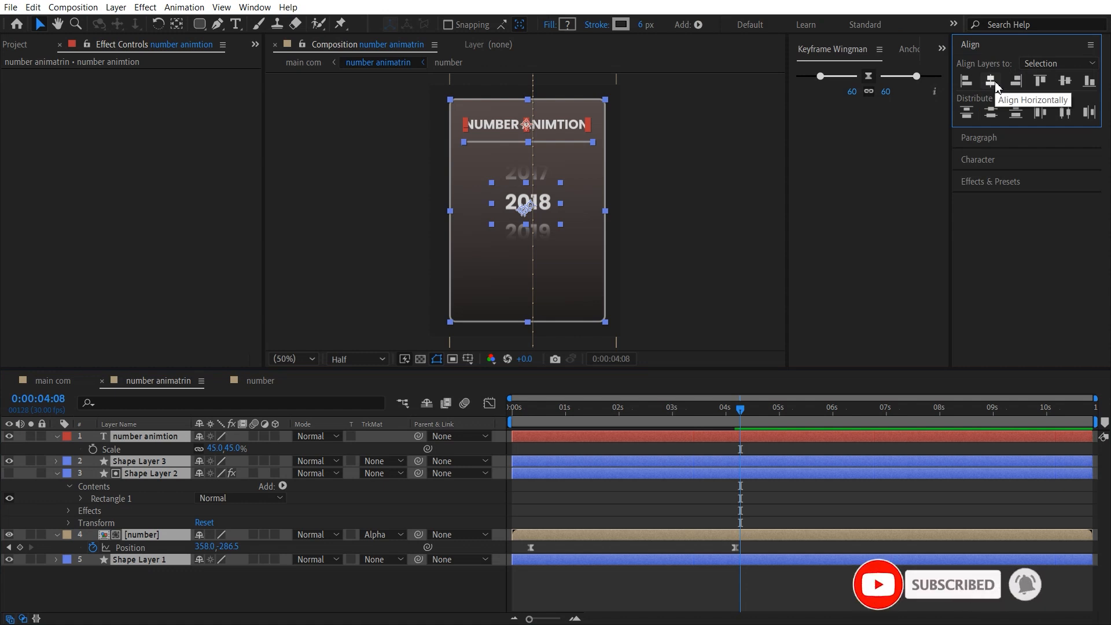
{"action": "left_click", "coordinate": [994, 84]}
{"action": "left_click", "coordinate": [375, 581]}
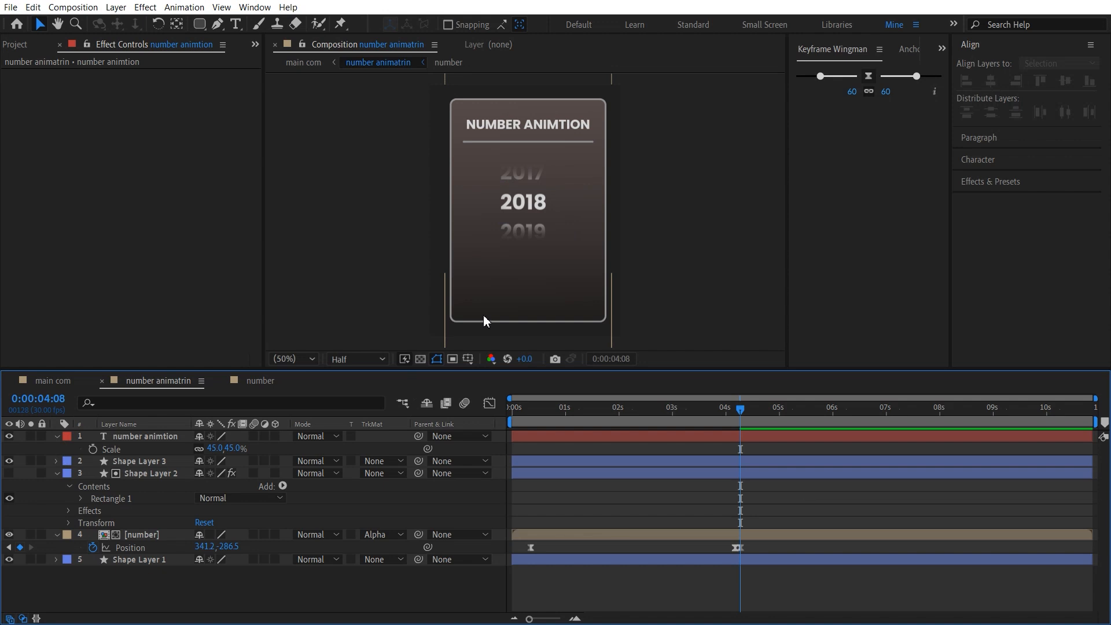
Step: Show the Scale property of the card's Shape Layer 1 and unlink its horizontal and vertical proportions
{"action": "left_click", "coordinate": [649, 409]}
{"action": "left_click", "coordinate": [105, 560]}
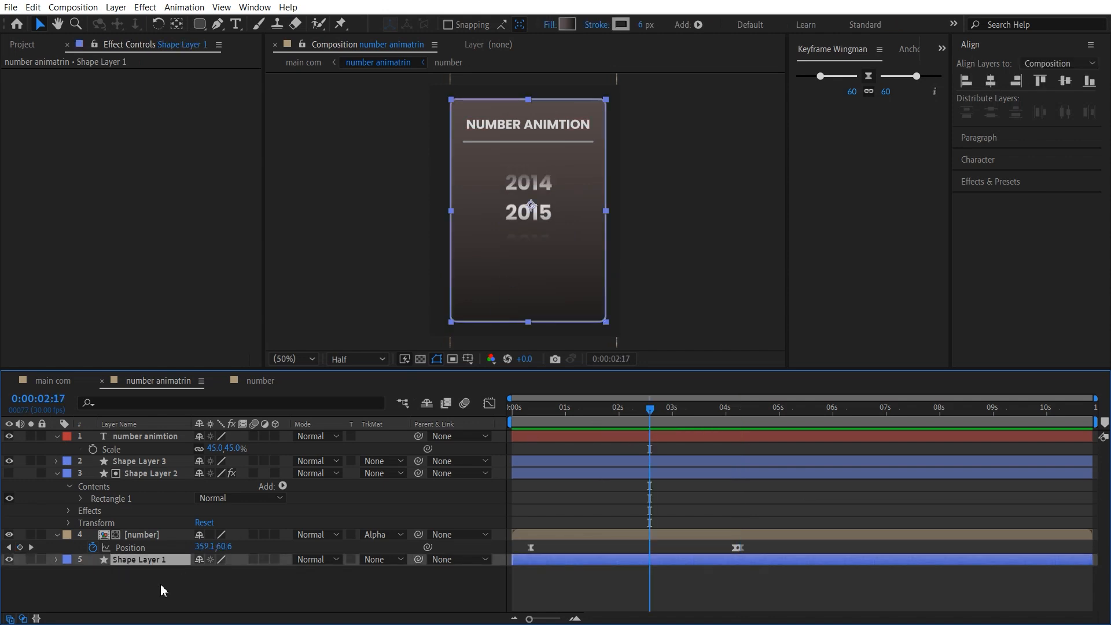
{"action": "left_click", "coordinate": [133, 584]}
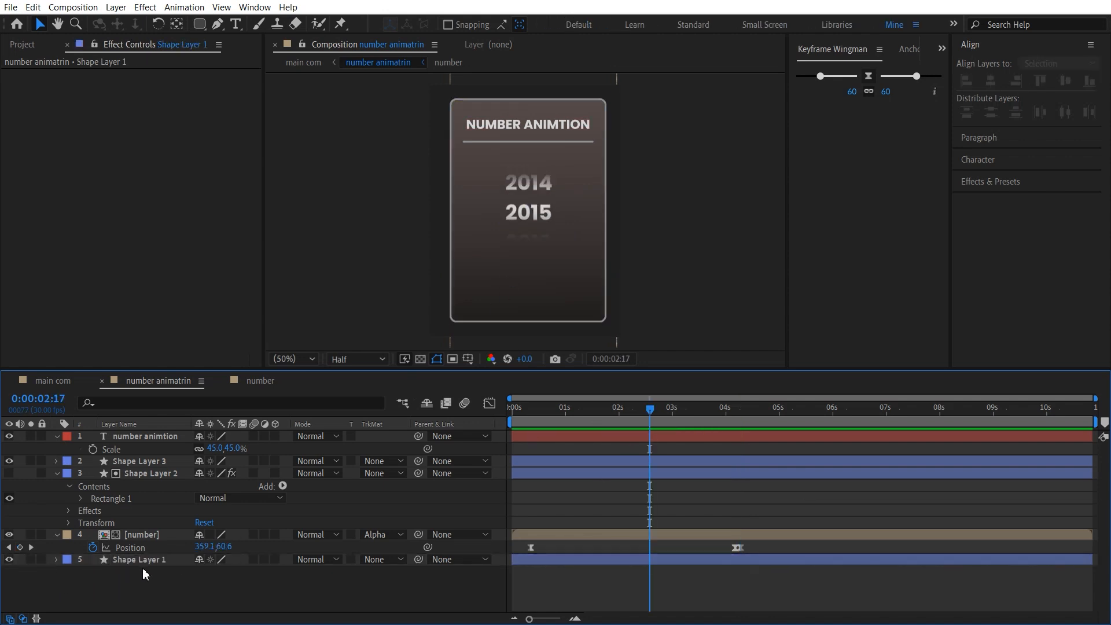
{"action": "left_click", "coordinate": [140, 563]}
{"action": "key", "text": "s"}
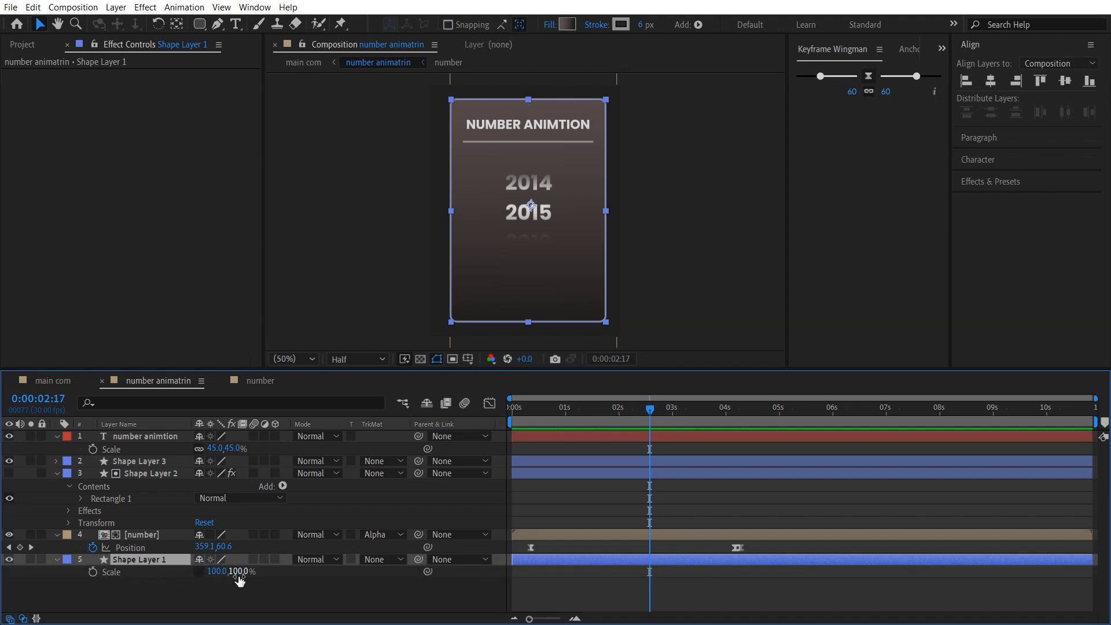
Step: Remove the number layer's extra Position keyframe at 0:00:04:08 and shift the remaining two so the first sits at 0:00:01:08
{"action": "left_click", "coordinate": [682, 535]}
{"action": "key", "text": "Home"}
{"action": "key", "text": "space"}
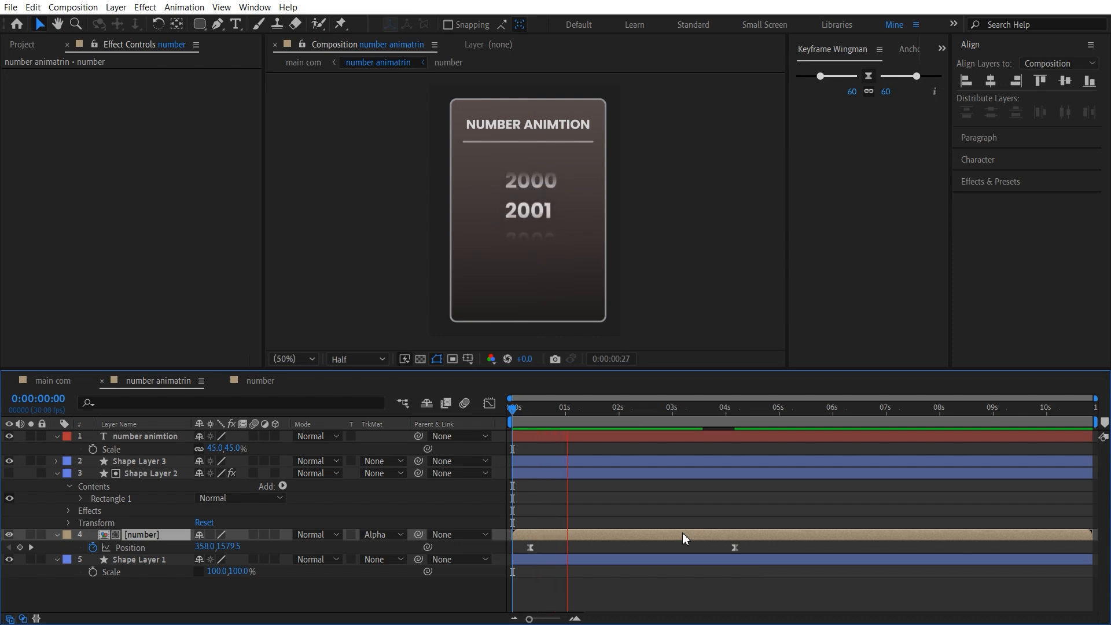
{"action": "key", "text": "space"}
{"action": "left_click_drag", "start_coordinate": [760, 544], "coordinate": [520, 558]}
{"action": "left_click_drag", "start_coordinate": [530, 548], "coordinate": [580, 548]}
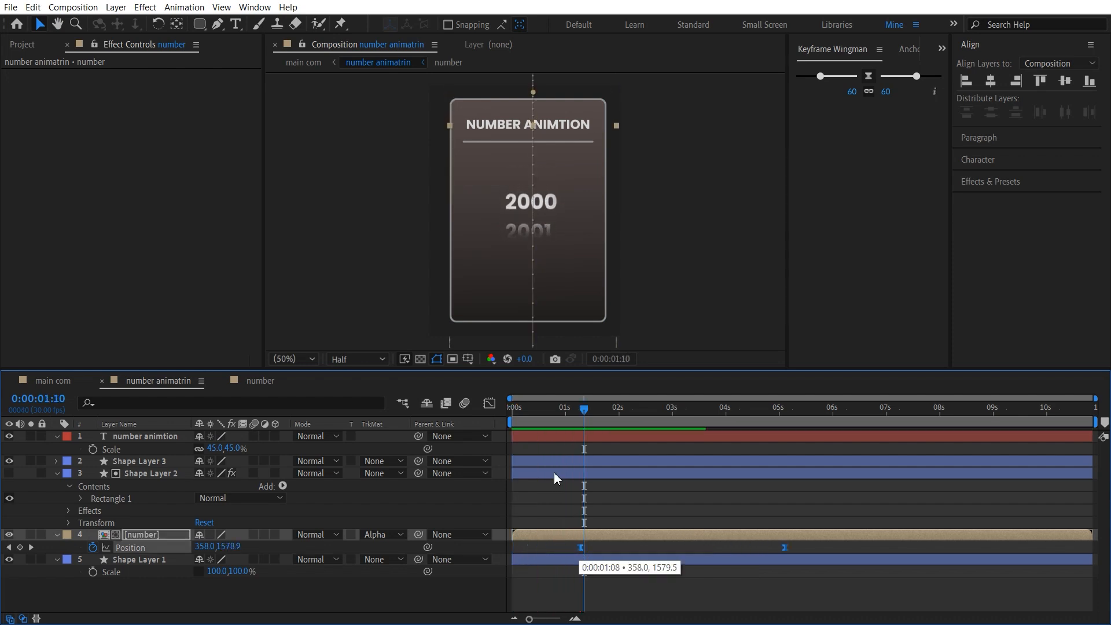
Step: Add a Scale keyframe to Shape Layer 1 at 0:00:00:00 with a horizontal scale of 100% and a vertical scale of 0%
{"action": "key", "text": "Home"}
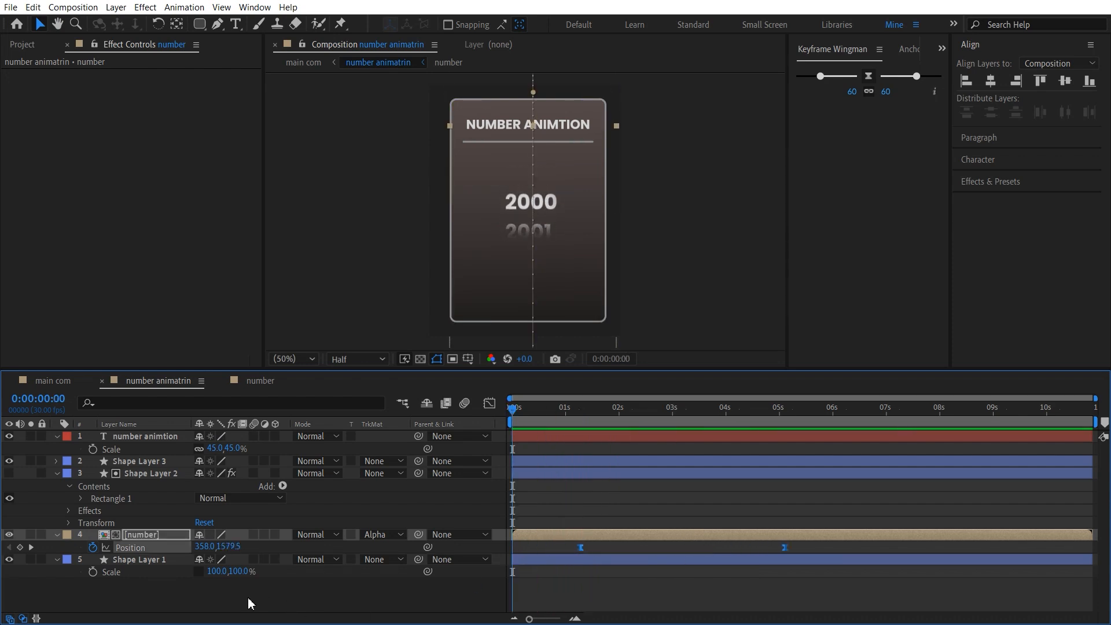
{"action": "left_click", "coordinate": [161, 595]}
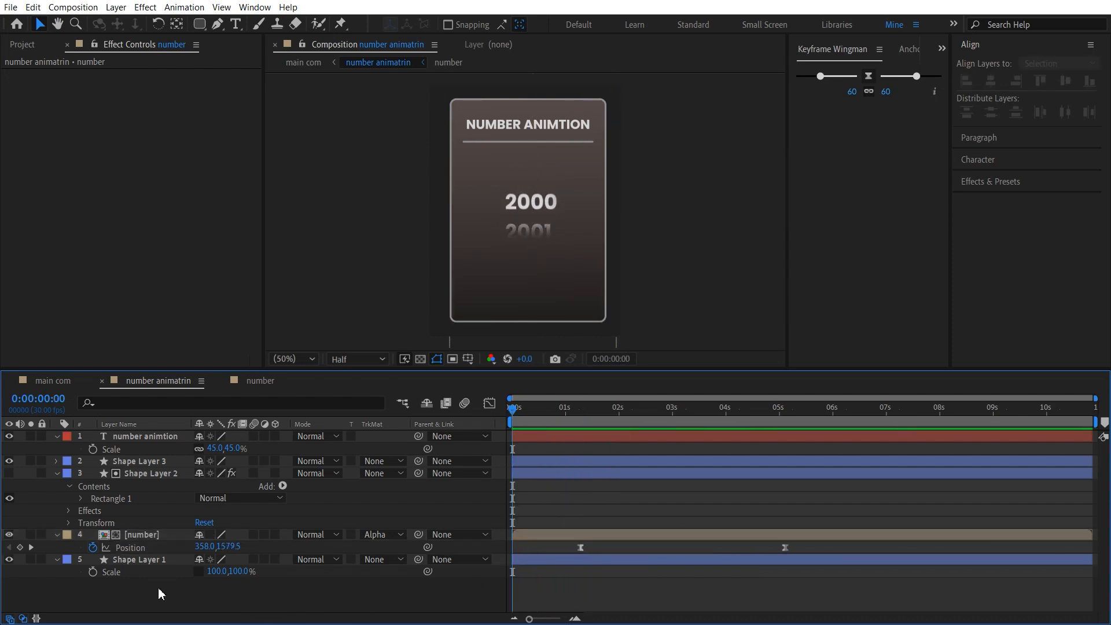
{"action": "left_click", "coordinate": [134, 560]}
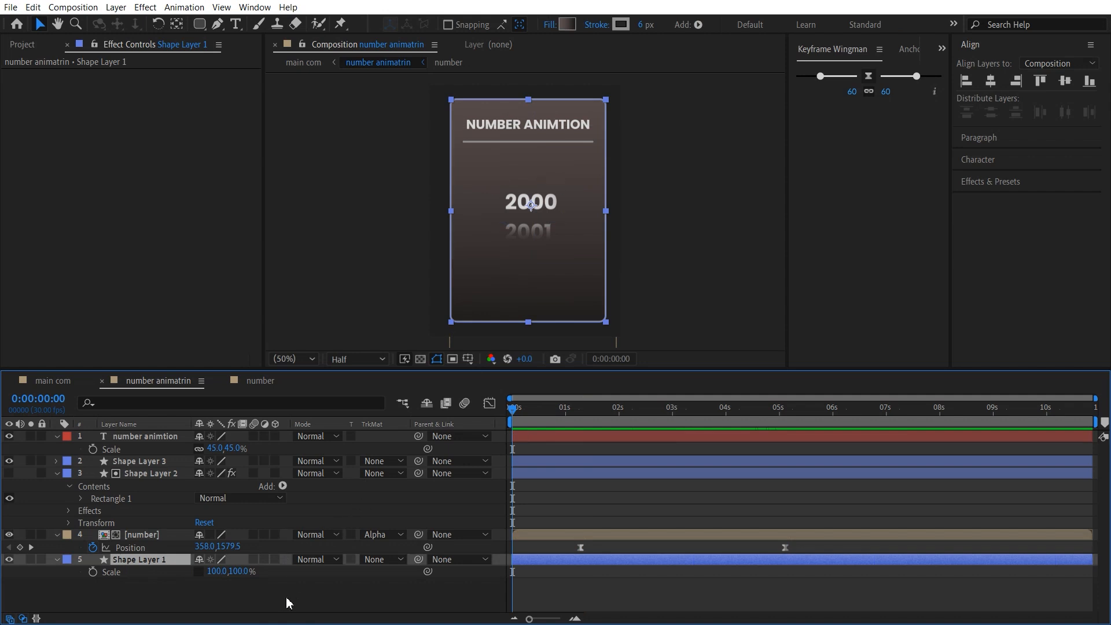
{"action": "left_click", "coordinate": [121, 583]}
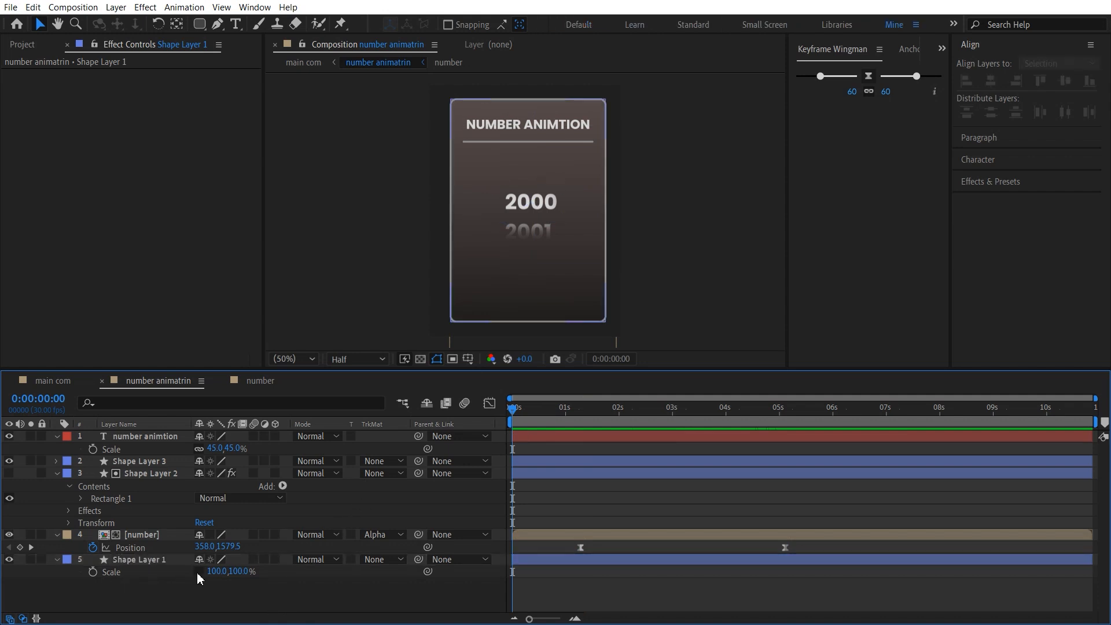
{"action": "left_click", "coordinate": [93, 572]}
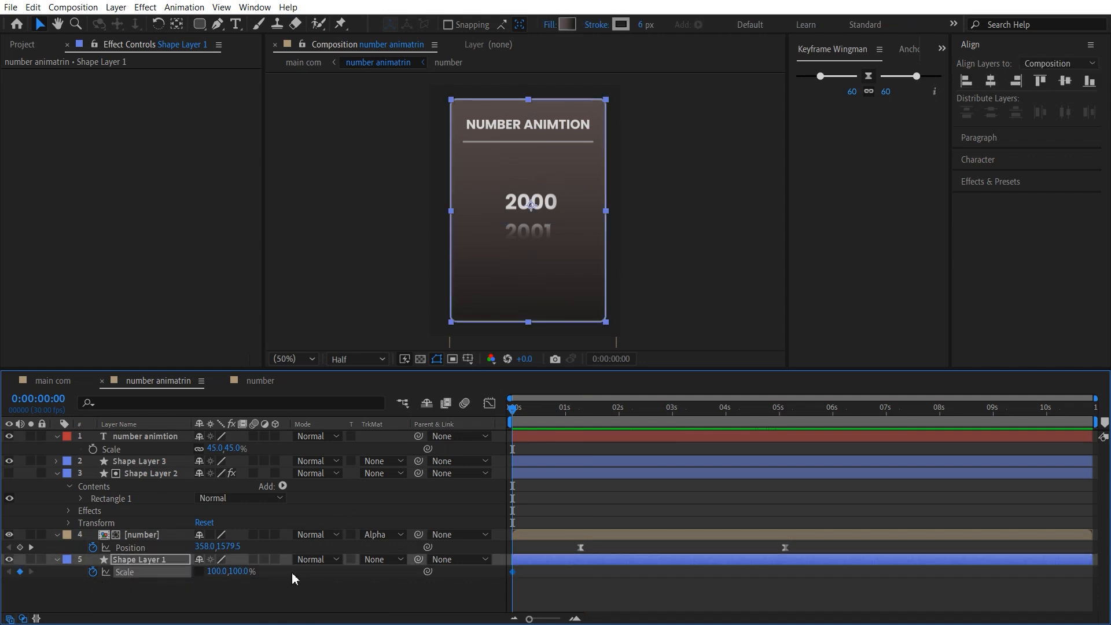
{"action": "key", "text": "Return"}
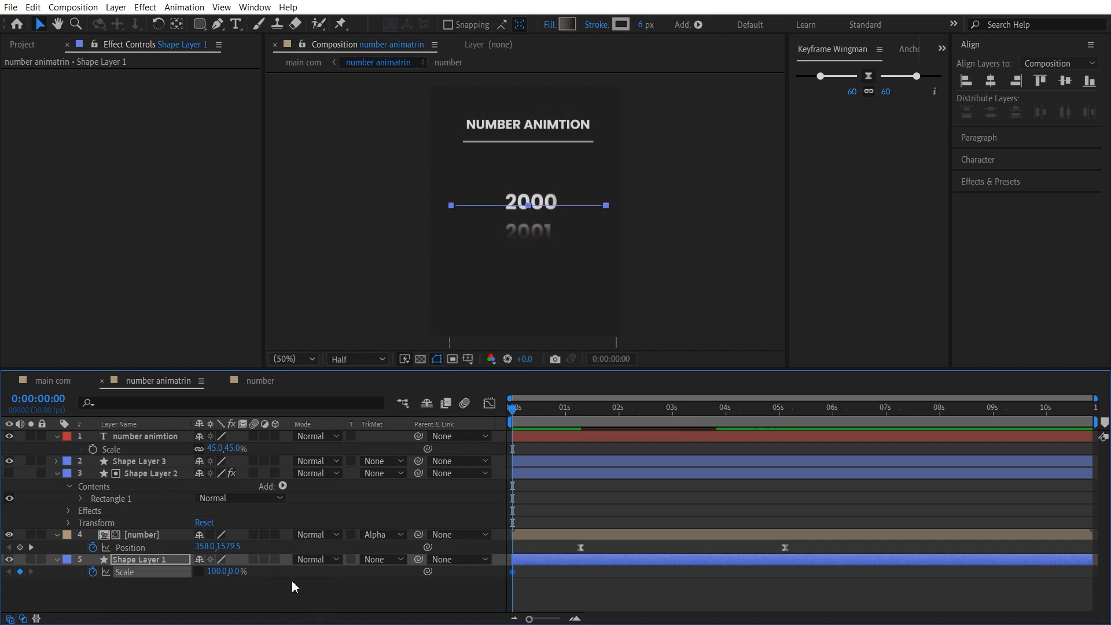
Step: Add a second Scale keyframe to Shape Layer 1 at 0:00:00:23 with a vertical scale of 100%
{"action": "left_click", "coordinate": [553, 426]}
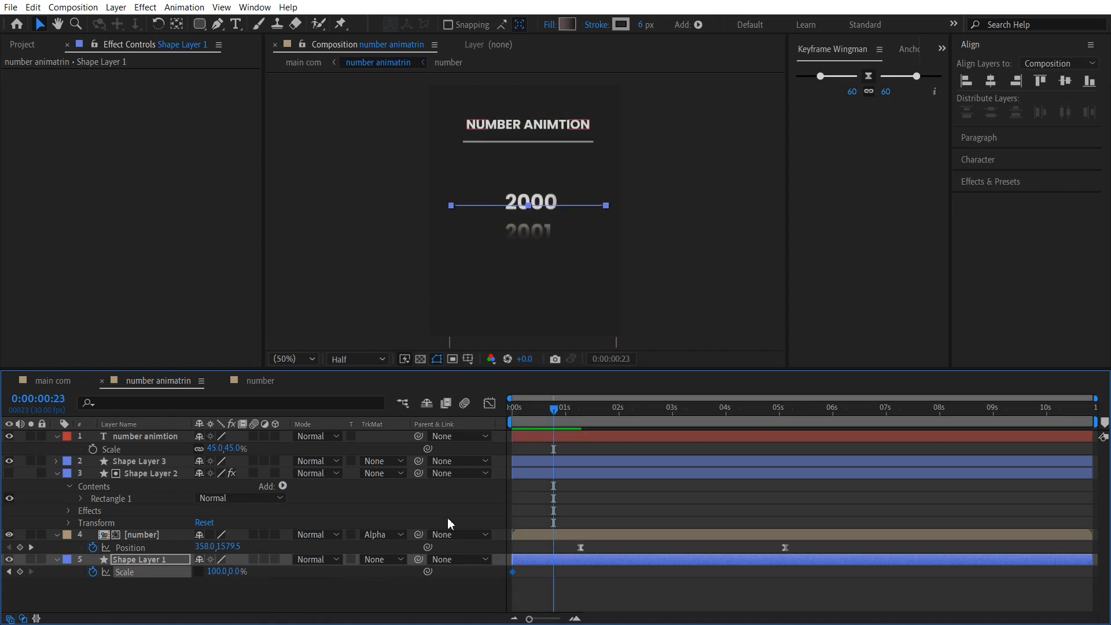
{"action": "left_click_drag", "start_coordinate": [234, 572], "coordinate": [318, 576]}
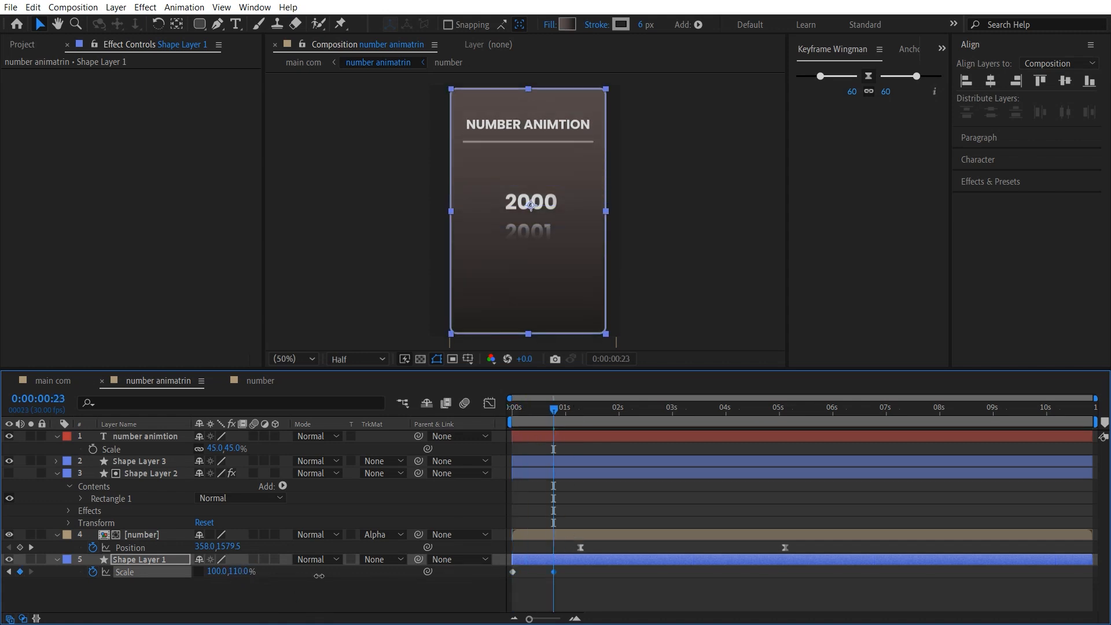
{"action": "left_click", "coordinate": [239, 571]}
{"action": "type", "text": "1"}
{"action": "left_click", "coordinate": [275, 602]}
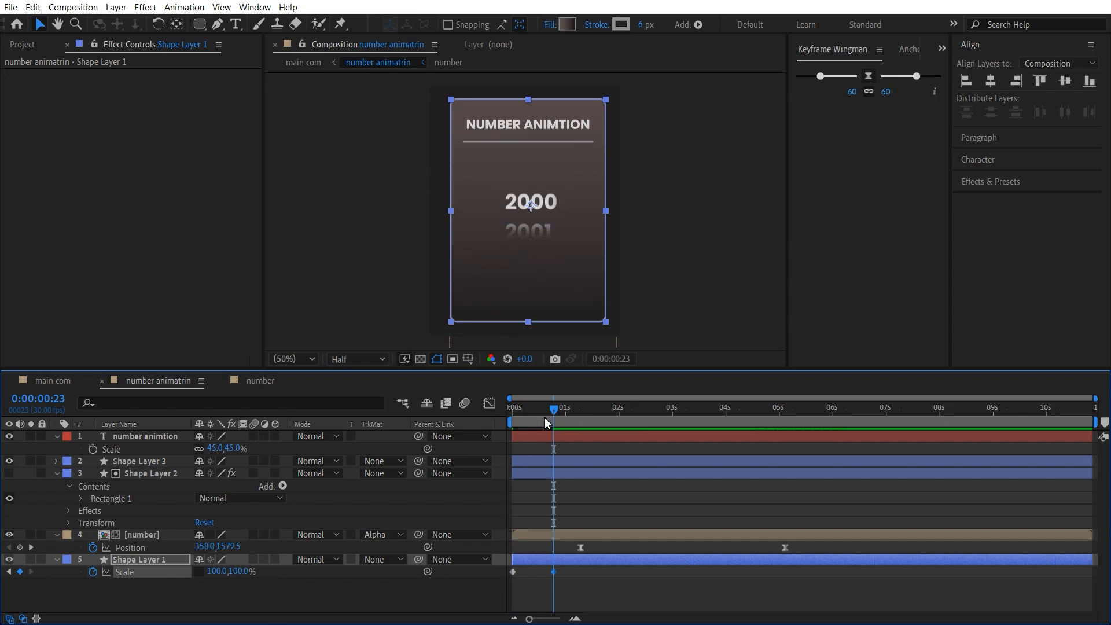
Step: Preview the card's opening and apply Easy Ease to both Scale keyframes of Shape Layer 1
{"action": "left_click_drag", "start_coordinate": [544, 422], "coordinate": [514, 446]}
{"action": "key", "text": "space"}
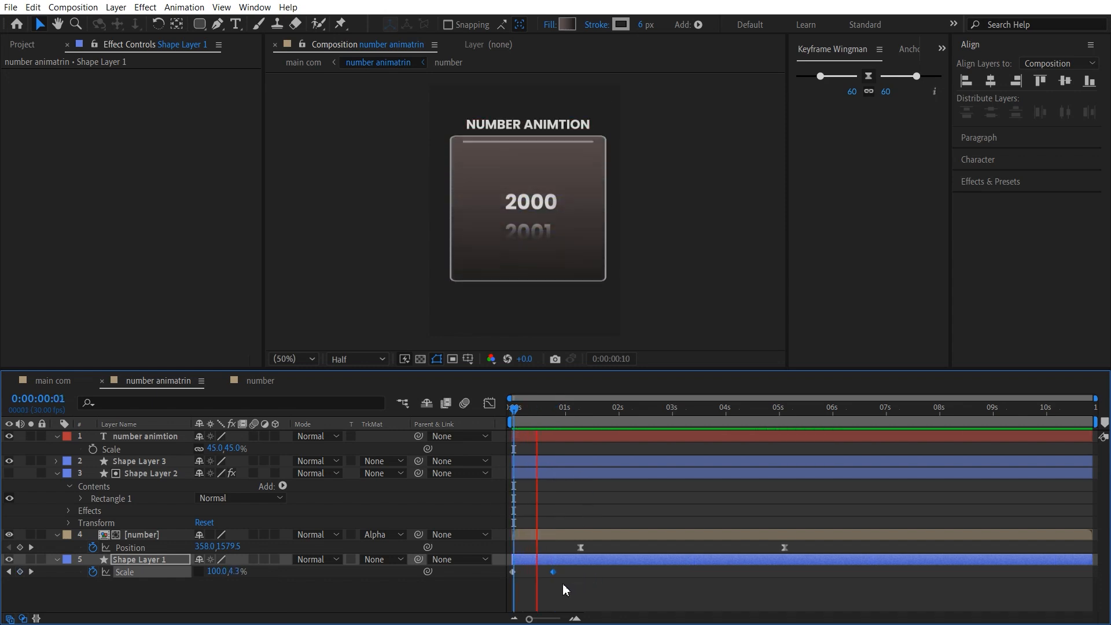
{"action": "key", "text": "space"}
{"action": "left_click_drag", "start_coordinate": [567, 570], "coordinate": [511, 584]}
{"action": "key", "text": "F9"}
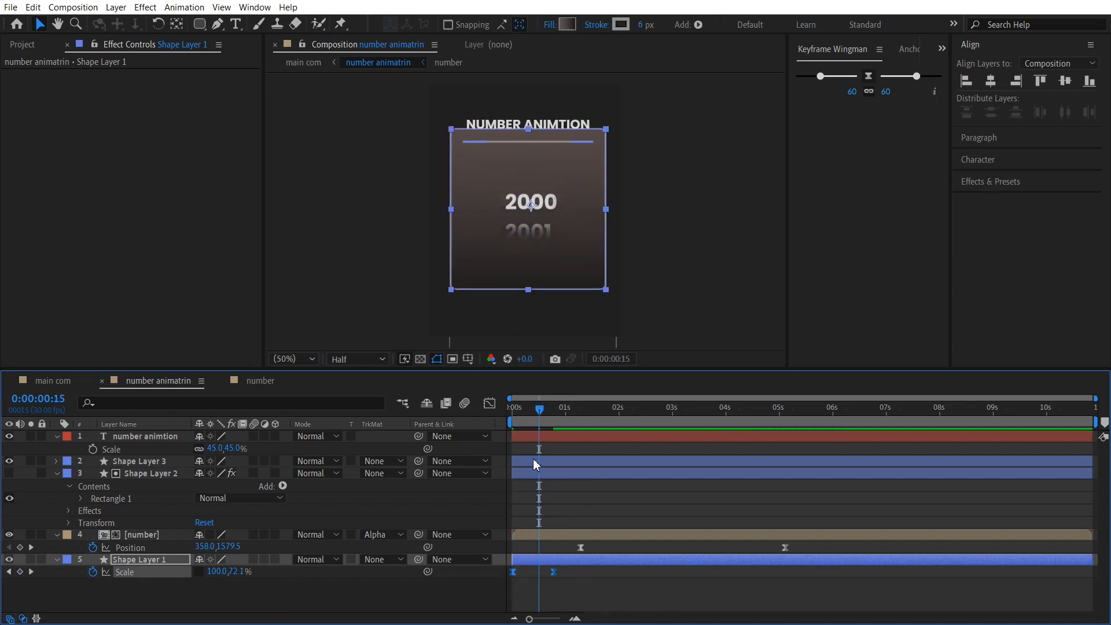
{"action": "mouse_move", "coordinate": [540, 414]}
{"action": "left_mouse_down"}
{"action": "mouse_move", "coordinate": [534, 422]}
{"action": "mouse_move", "coordinate": [550, 421]}
{"action": "mouse_move", "coordinate": [524, 430]}
{"action": "mouse_move", "coordinate": [542, 428]}
{"action": "left_mouse_up"}
{"action": "left_click", "coordinate": [241, 599]}
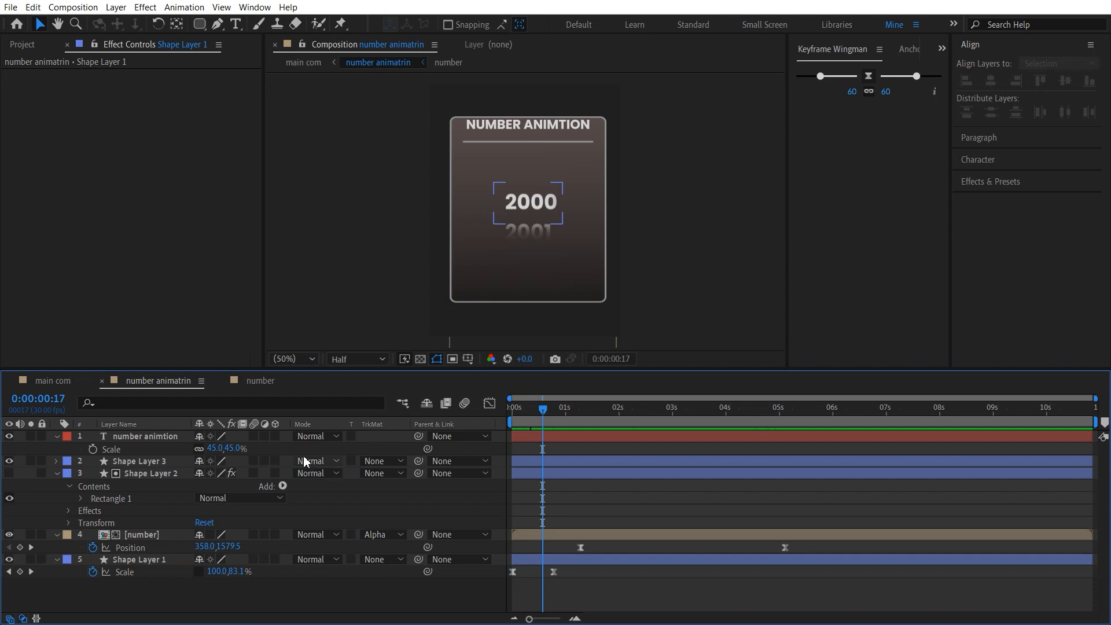
Step: Enable Preserve Underlying Transparency for the title text, Shape Layer 3 and the number layer, and preview the reveal from the start
{"action": "left_click", "coordinate": [351, 437]}
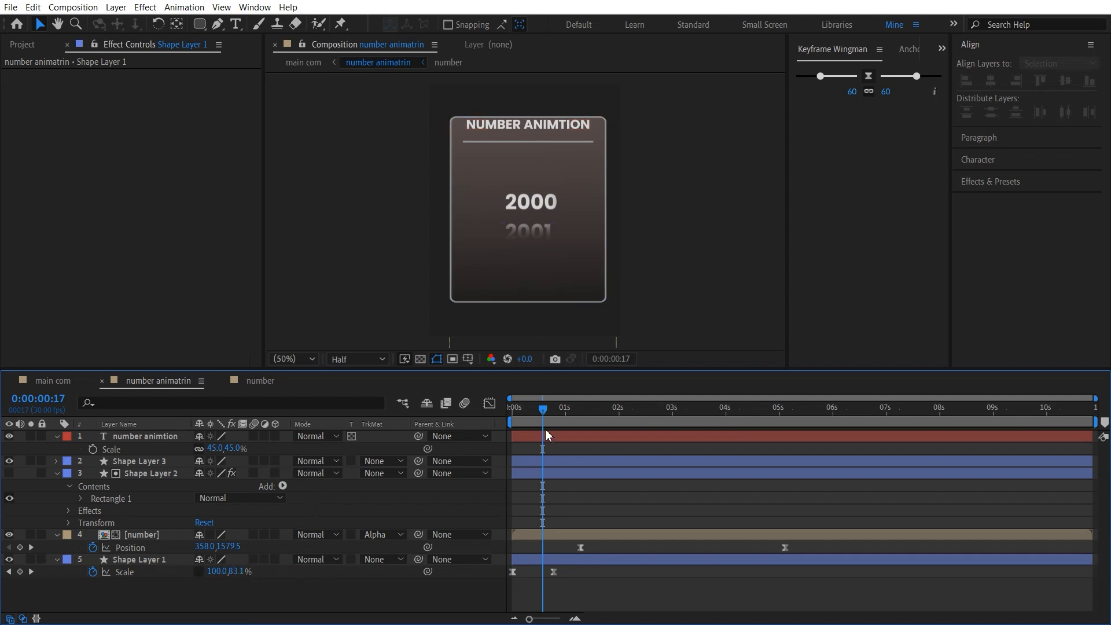
{"action": "left_click_drag", "start_coordinate": [538, 411], "coordinate": [543, 444]}
{"action": "left_click_drag", "start_coordinate": [543, 416], "coordinate": [533, 429]}
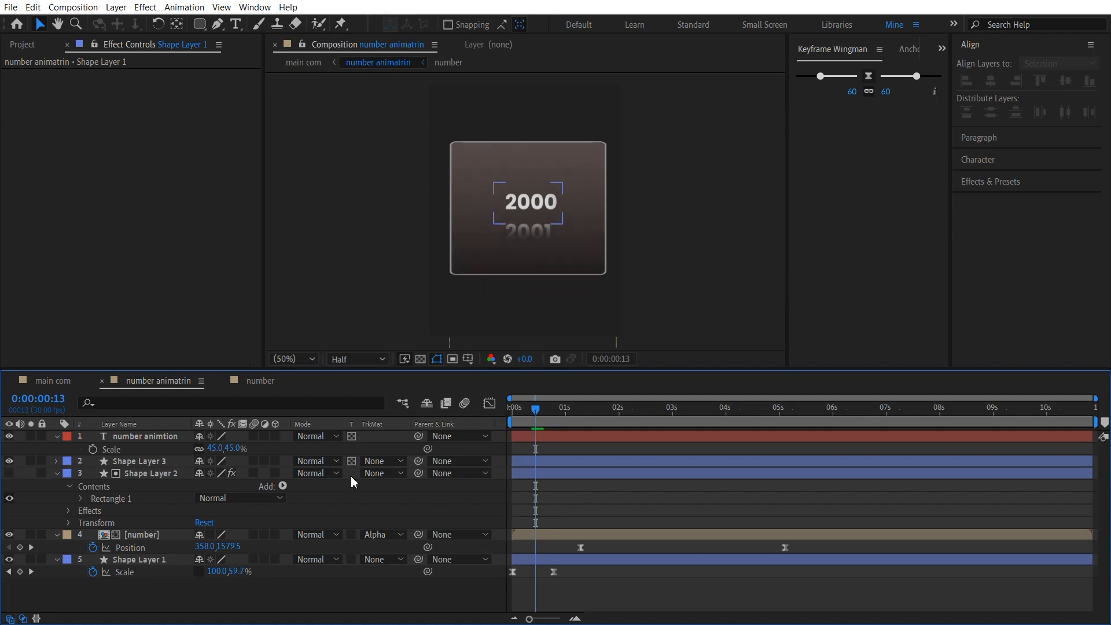
{"action": "left_click_drag", "start_coordinate": [537, 416], "coordinate": [513, 417]}
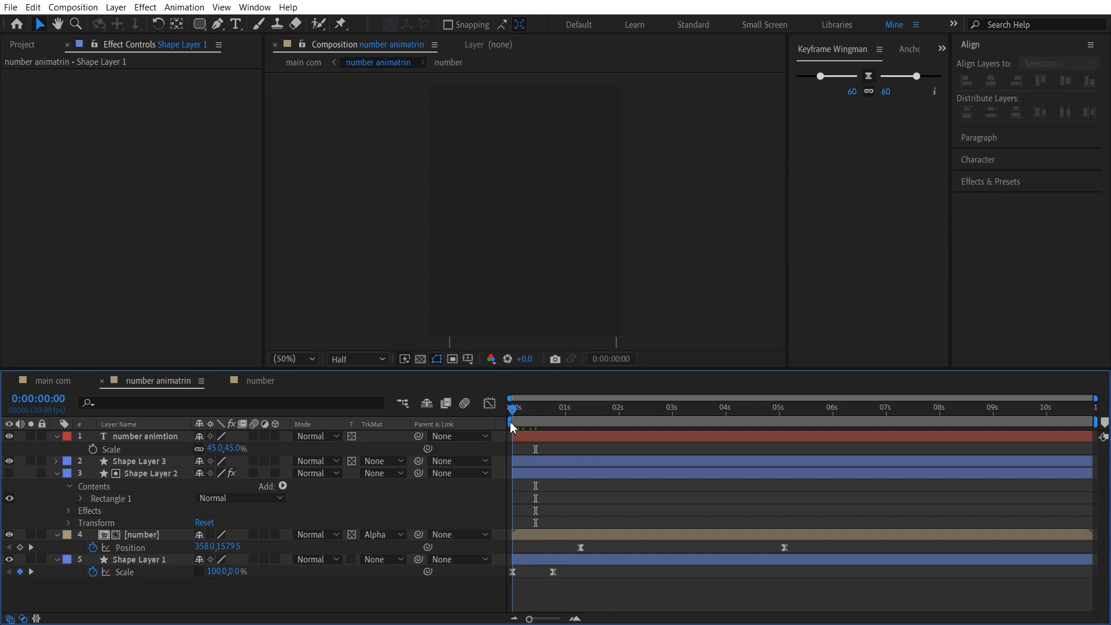
{"action": "key", "text": "space"}
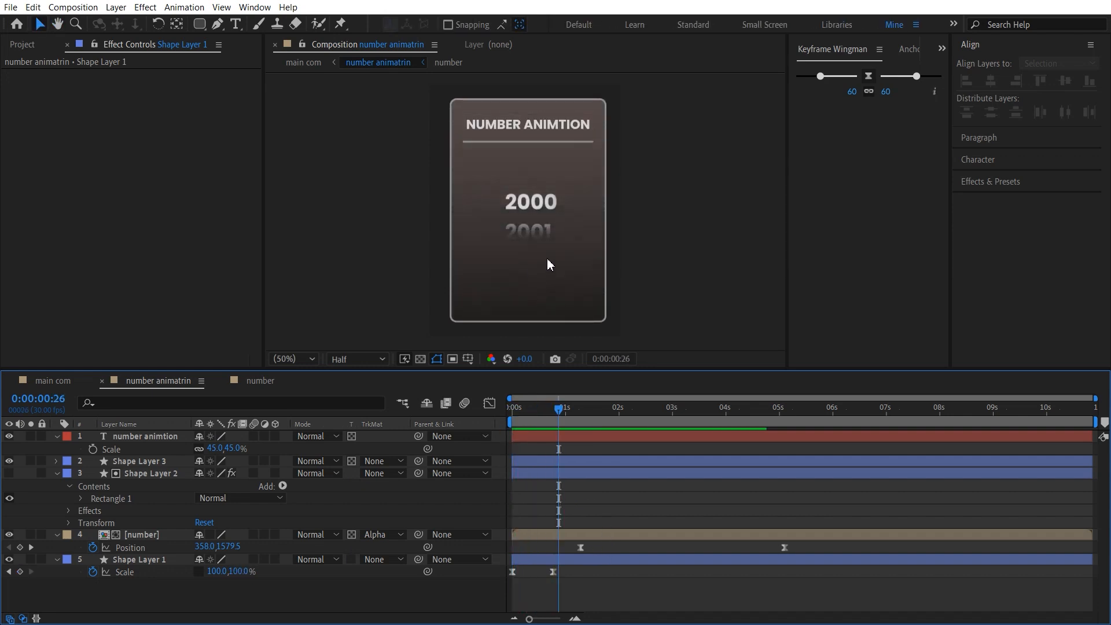
Step: Reshape Shape Layer 1's Scale speed curve to peak early and ease out slowly, and preview the result
{"action": "left_click_drag", "start_coordinate": [576, 569], "coordinate": [486, 585]}
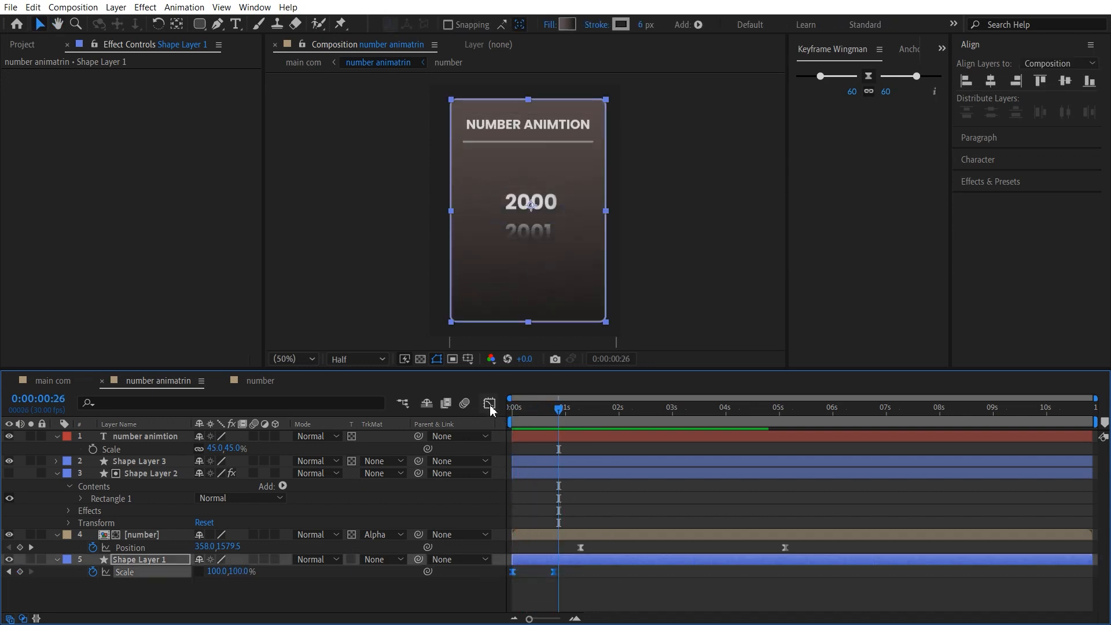
{"action": "left_click", "coordinate": [489, 405]}
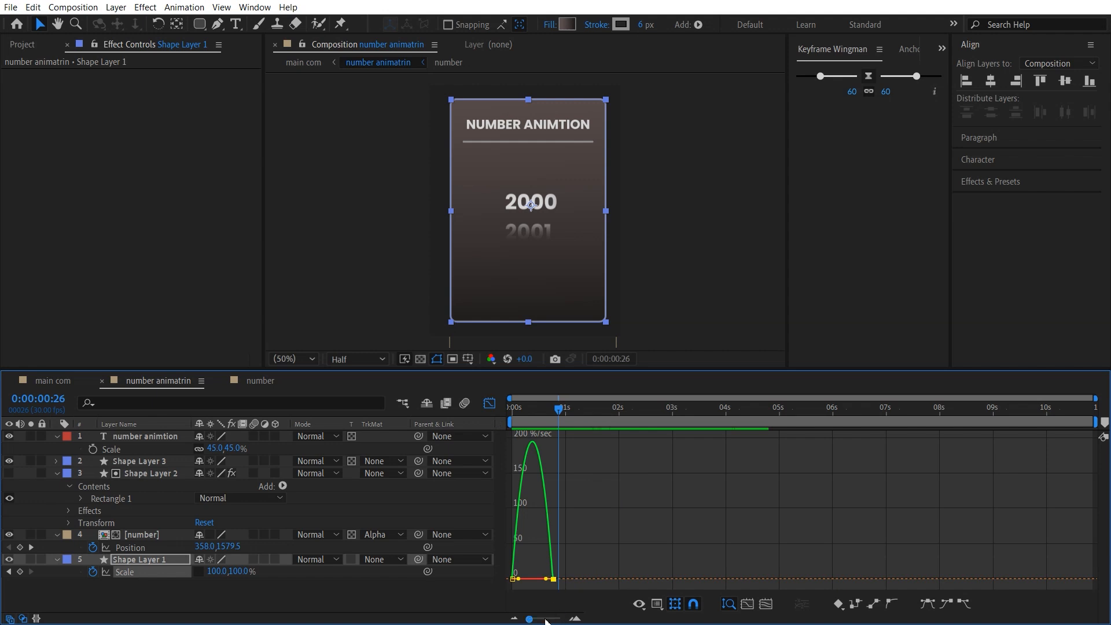
{"action": "left_click", "coordinate": [766, 603]}
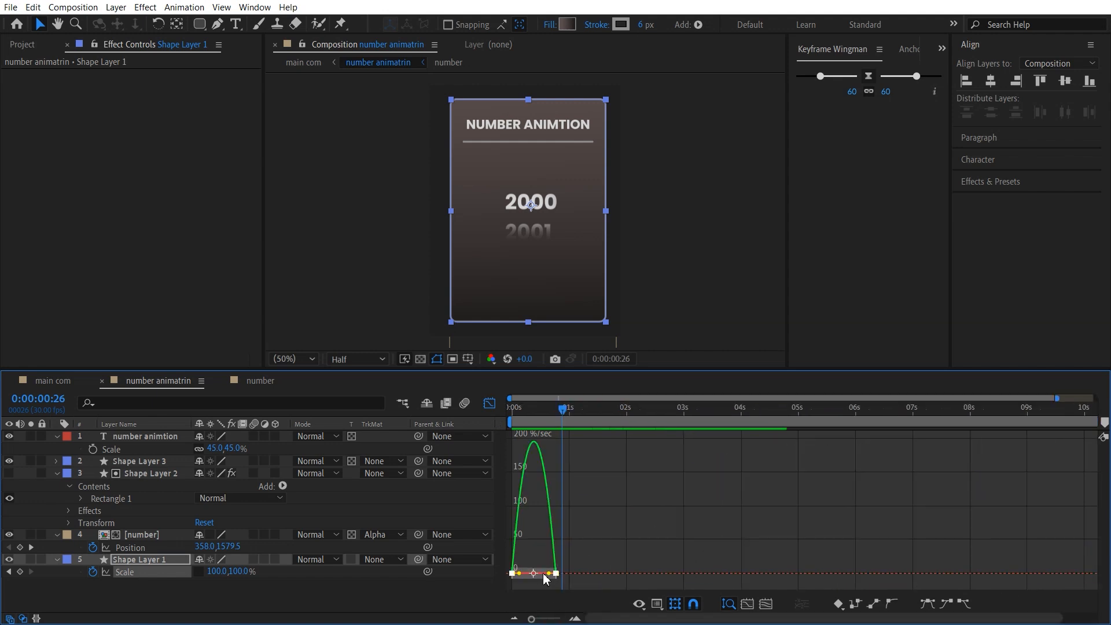
{"action": "left_click_drag", "start_coordinate": [548, 573], "coordinate": [539, 573]}
{"action": "left_click_drag", "start_coordinate": [604, 550], "coordinate": [509, 578]}
{"action": "left_click_drag", "start_coordinate": [538, 619], "coordinate": [556, 617]}
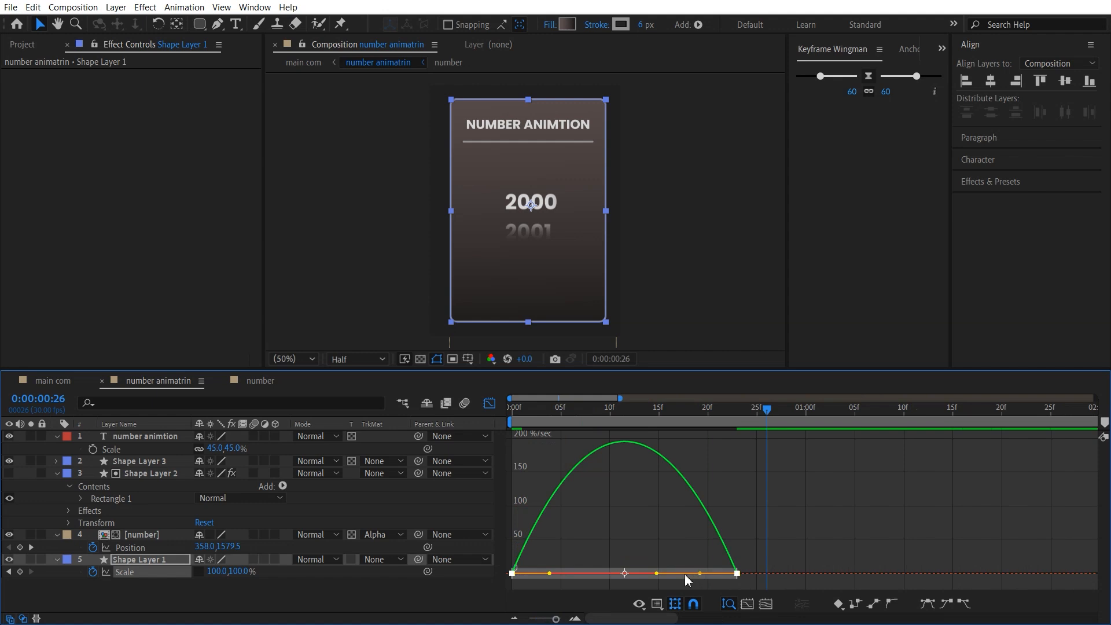
{"action": "left_click_drag", "start_coordinate": [699, 573], "coordinate": [646, 575]}
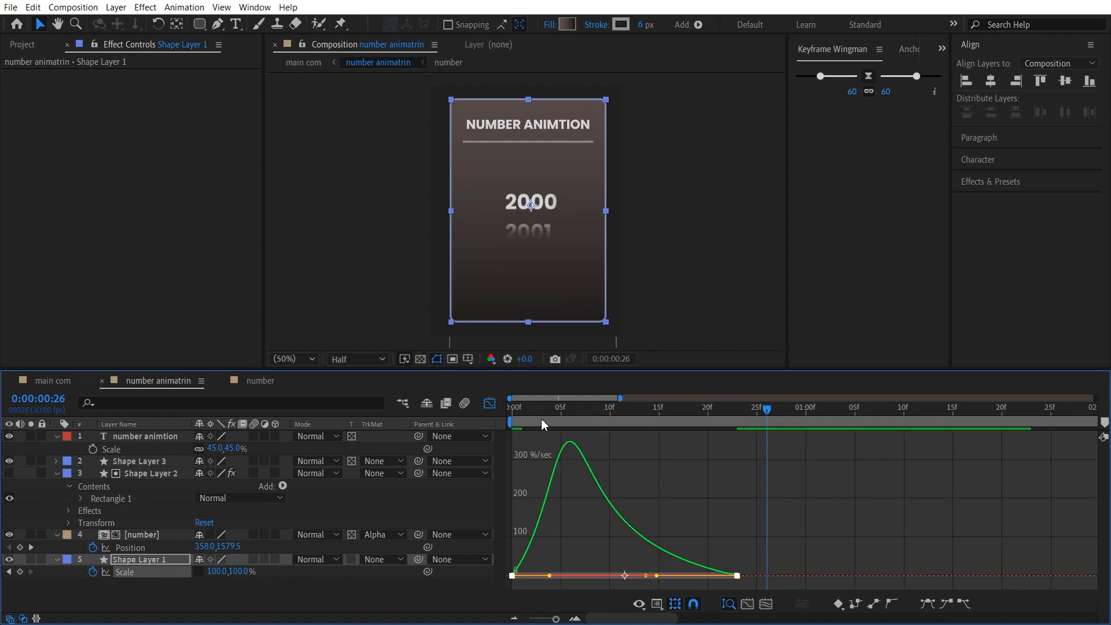
{"action": "key", "text": "Home"}
{"action": "key", "text": "space"}
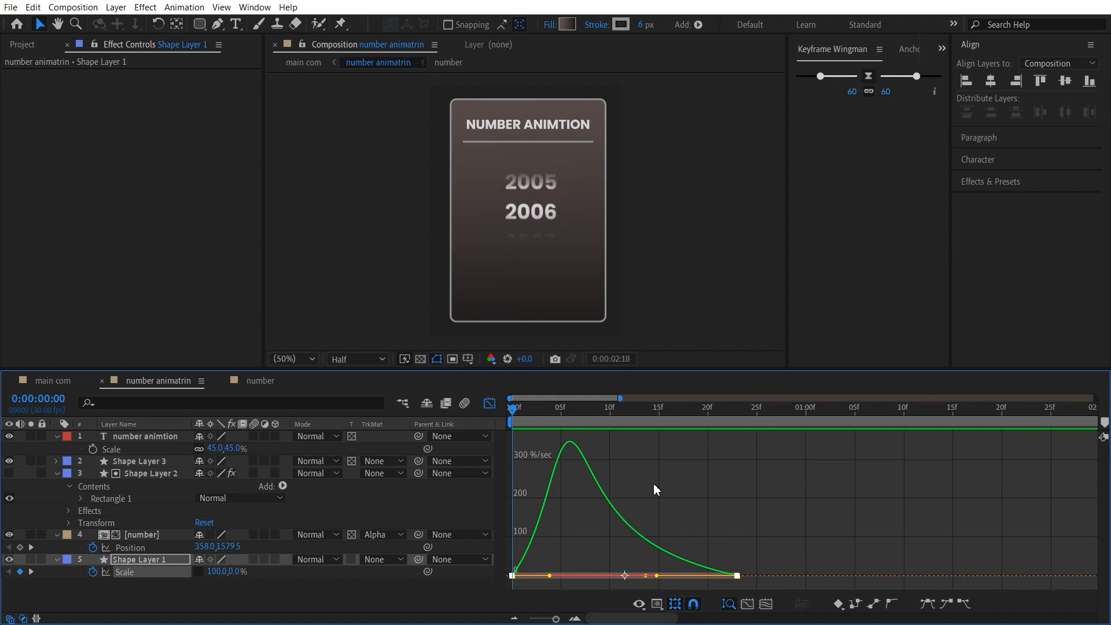
{"action": "key", "text": "space"}
{"action": "left_click", "coordinate": [490, 403]}
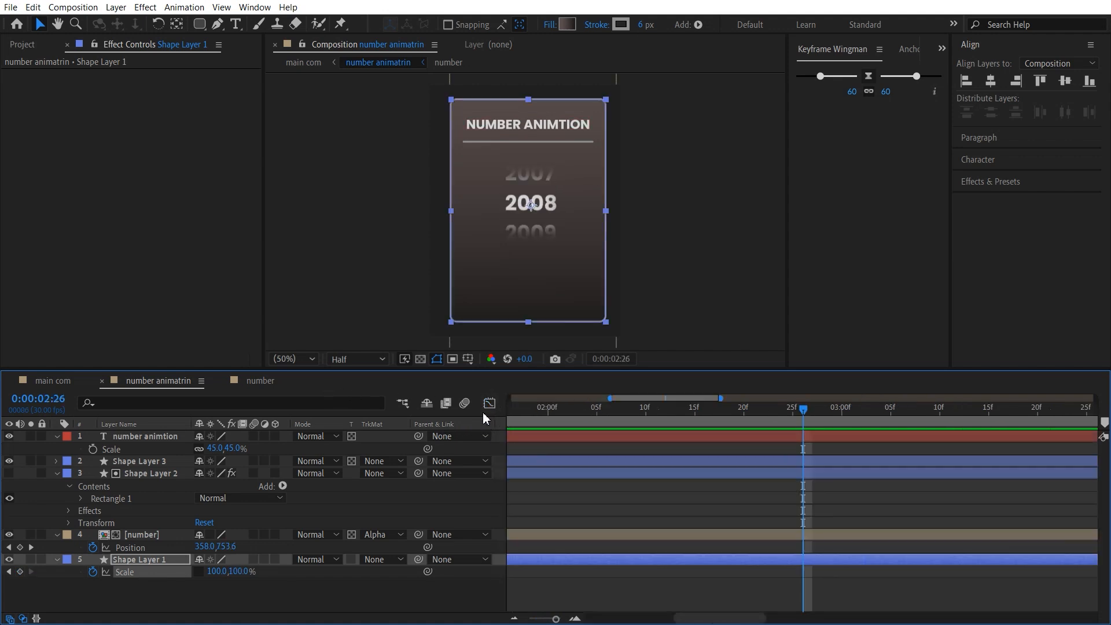
Step: Move Shape Layer 1's second Scale keyframe to just after the 1-second mark and preview the slower opening from the start
{"action": "left_click_drag", "start_coordinate": [628, 410], "coordinate": [489, 410]}
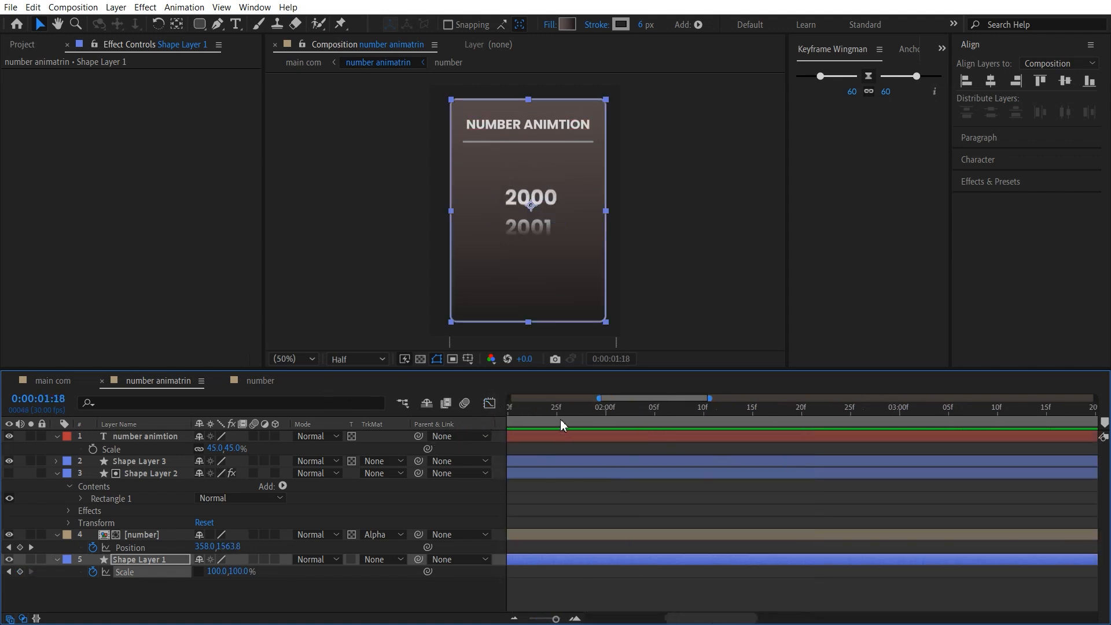
{"action": "left_click_drag", "start_coordinate": [557, 410], "coordinate": [405, 409]}
{"action": "left_click_drag", "start_coordinate": [555, 618], "coordinate": [476, 620]}
{"action": "left_click", "coordinate": [510, 414]}
{"action": "key", "text": "space"}
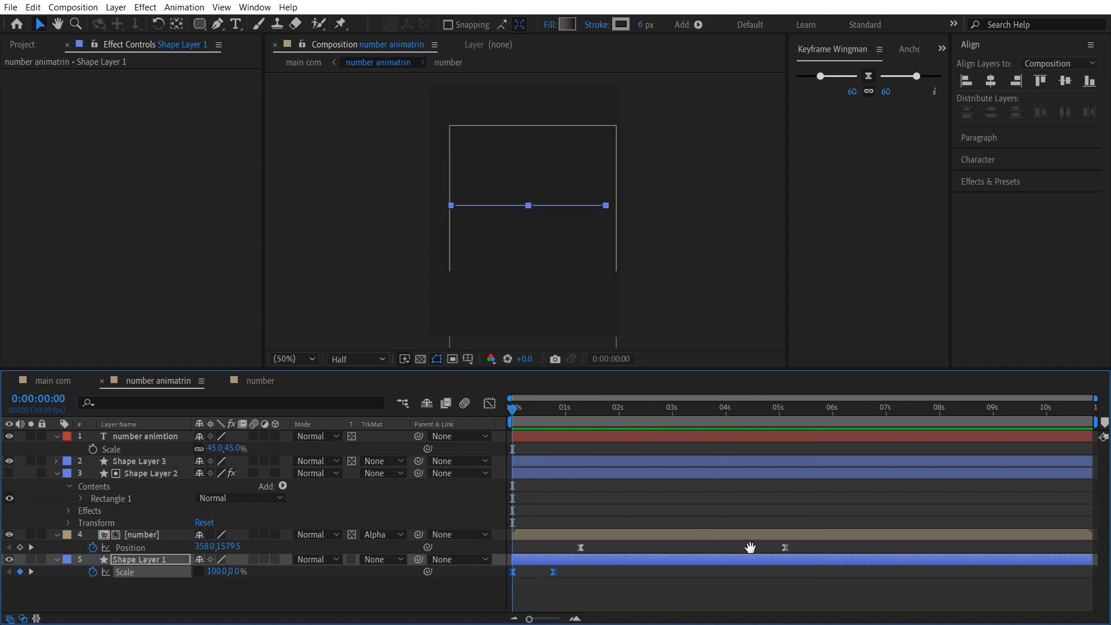
{"action": "key", "text": "space"}
{"action": "key", "text": "F2"}
{"action": "left_click_drag", "start_coordinate": [554, 571], "coordinate": [570, 577]}
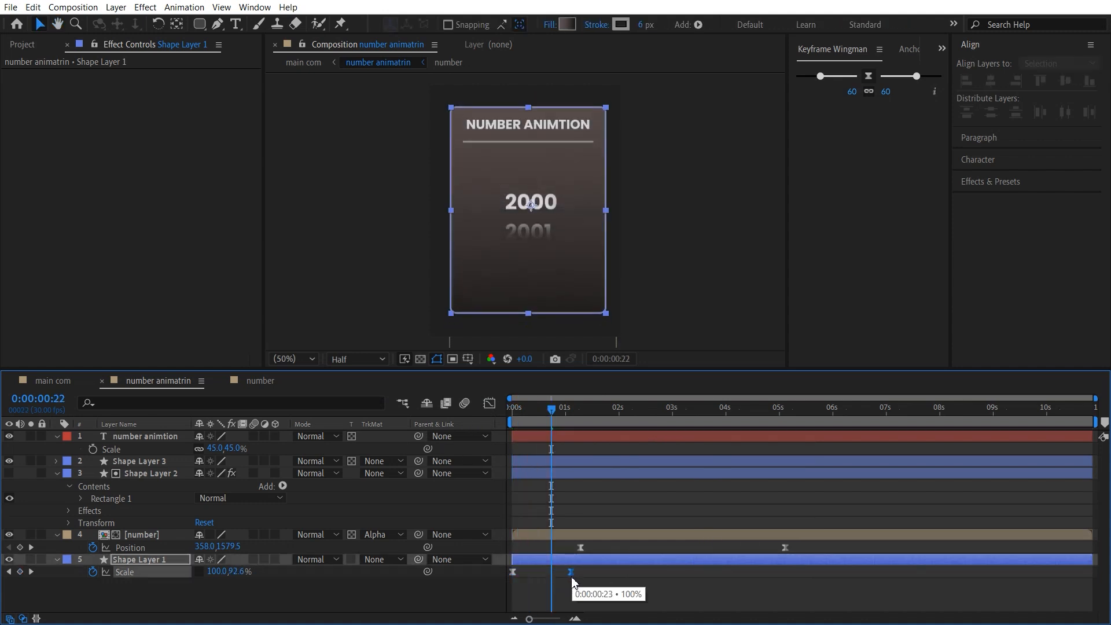
{"action": "left_click_drag", "start_coordinate": [551, 410], "coordinate": [405, 447]}
{"action": "key", "text": "space"}
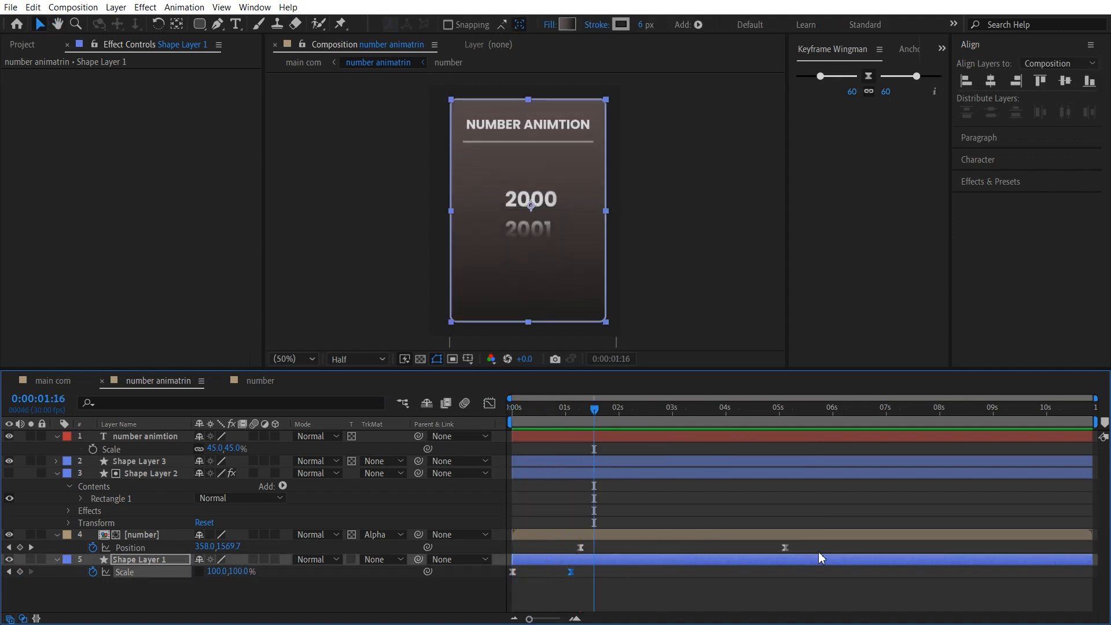
Step: Shift the number layer about 0.6 seconds earlier so its scrolling overlaps the card's opening, and preview from the start
{"action": "left_click_drag", "start_coordinate": [806, 533], "coordinate": [771, 539]}
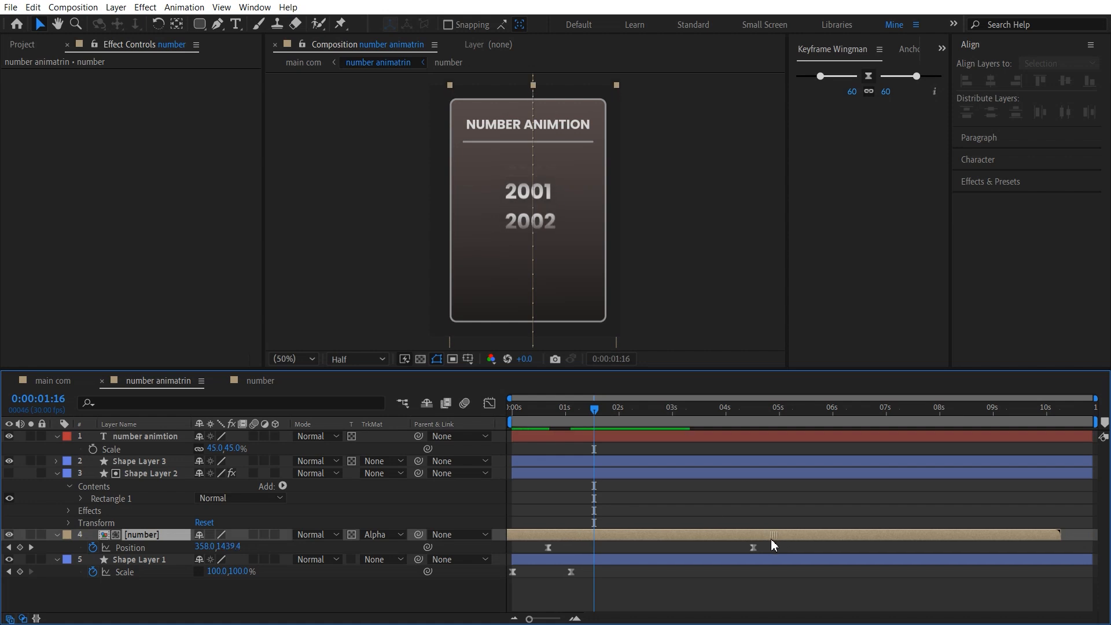
{"action": "left_click", "coordinate": [512, 409]}
{"action": "key", "text": "space"}
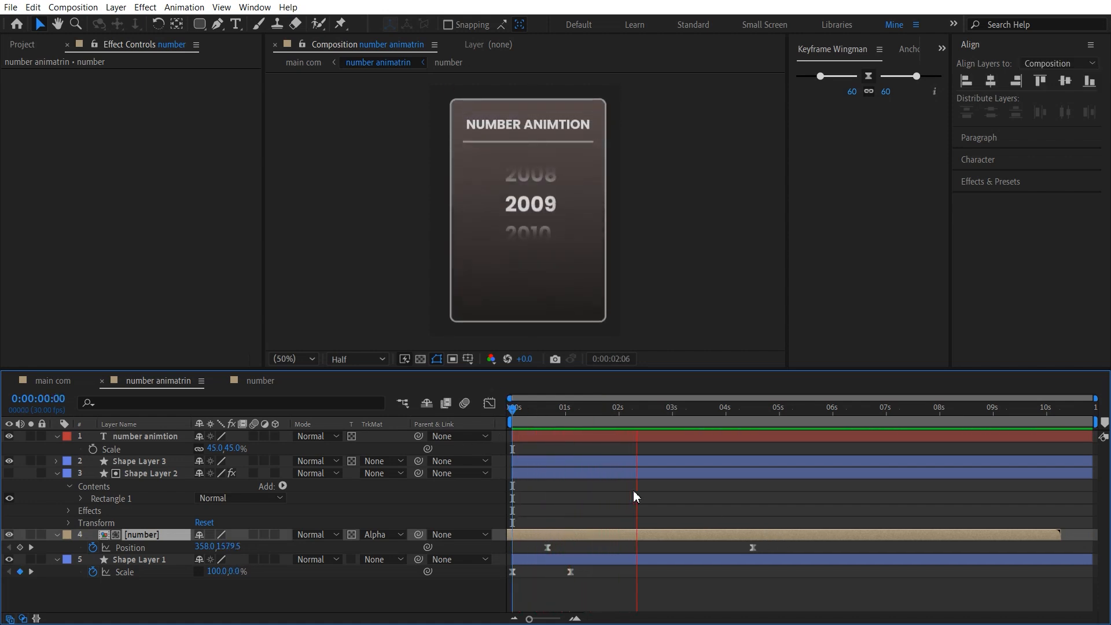
{"action": "key", "text": "space"}
Step: Switch to the main com composition and preview the whole number animation from the start
{"action": "left_click", "coordinate": [26, 383]}
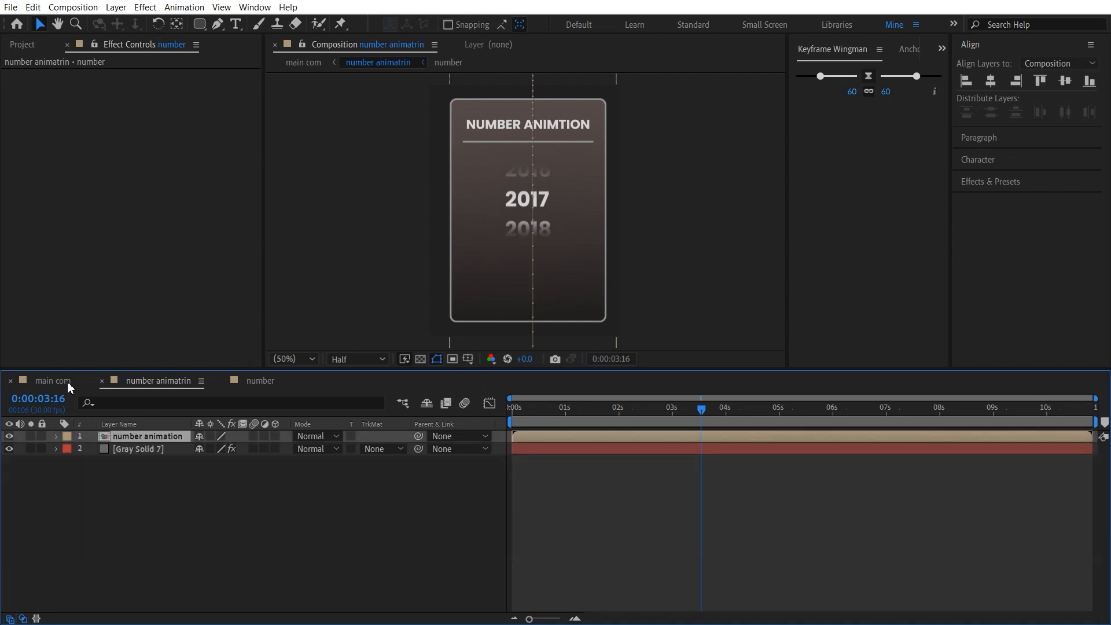
{"action": "left_click", "coordinate": [345, 500]}
{"action": "left_click_drag", "start_coordinate": [564, 416], "coordinate": [494, 417]}
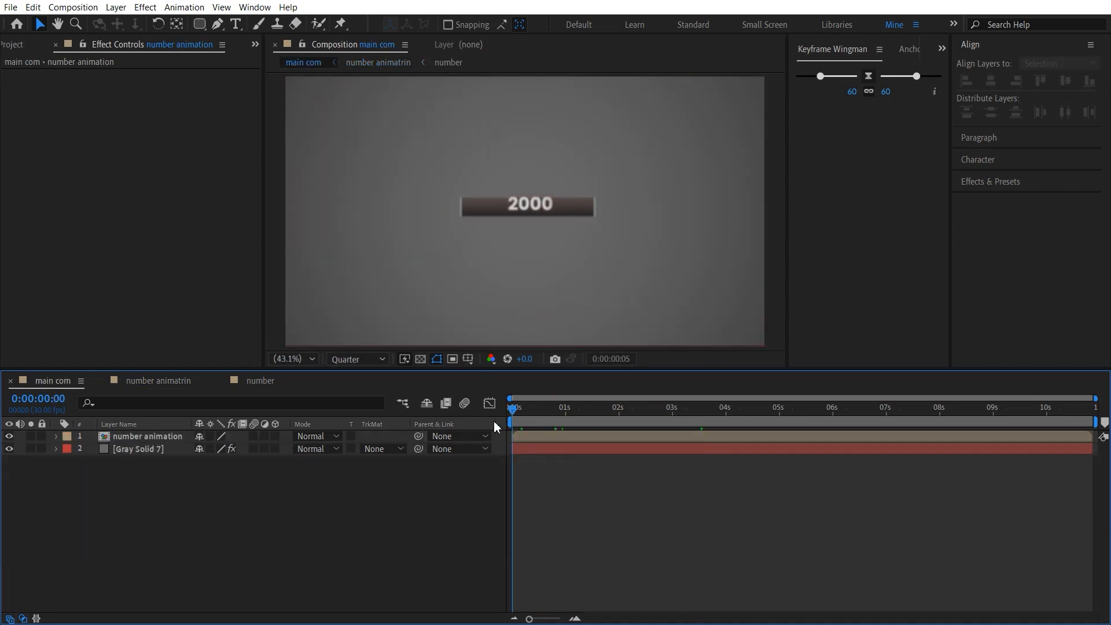
{"action": "key", "text": "space"}
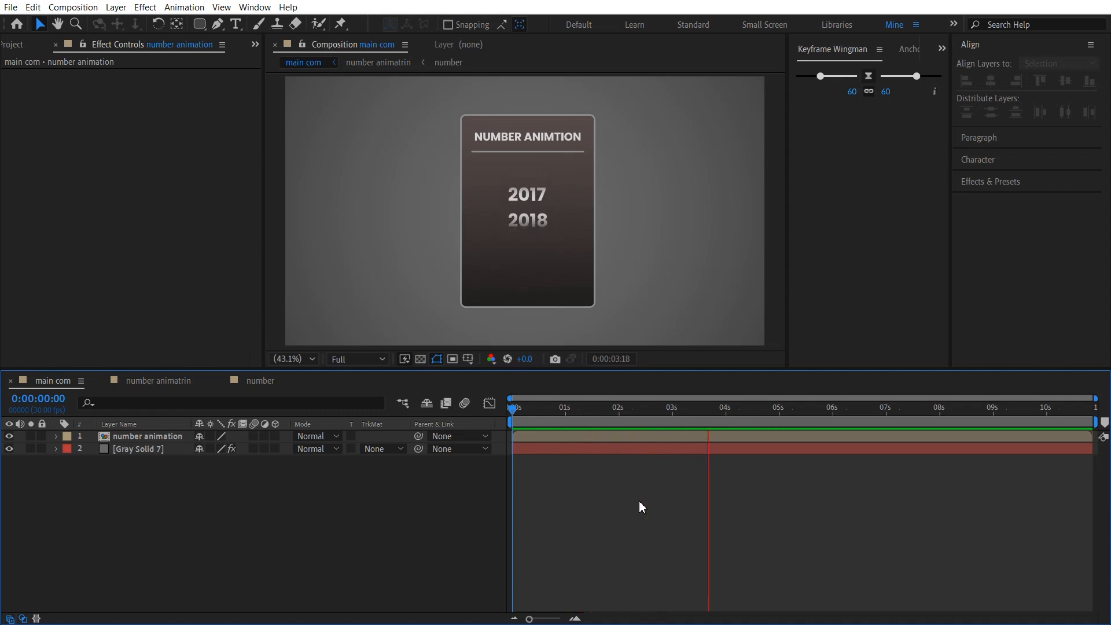
{"action": "key", "text": "space"}
{"action": "key", "text": "v"}
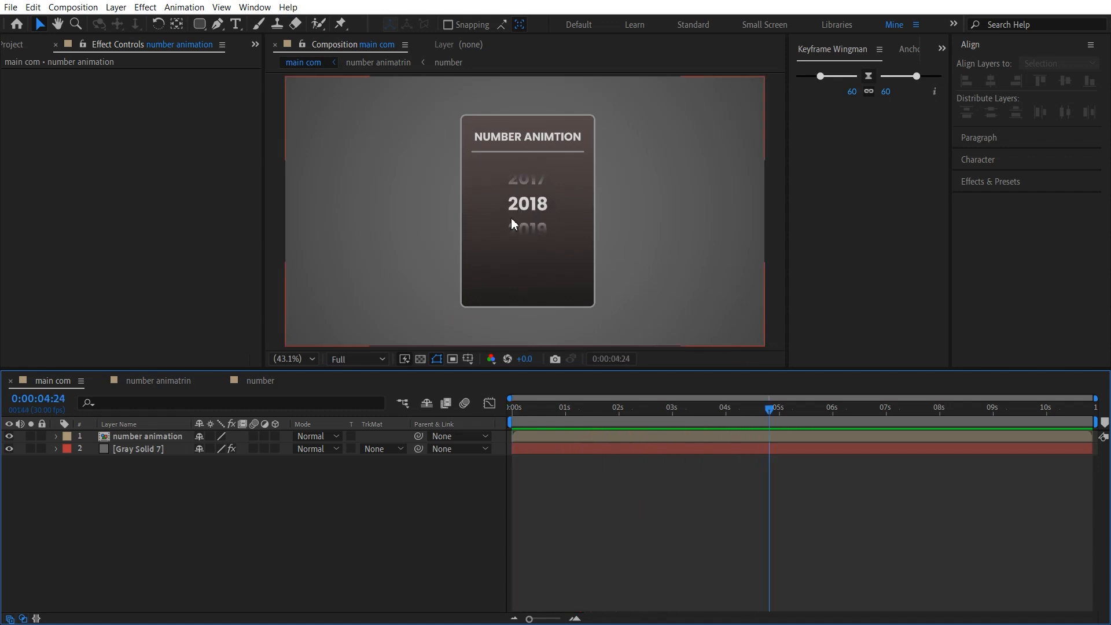